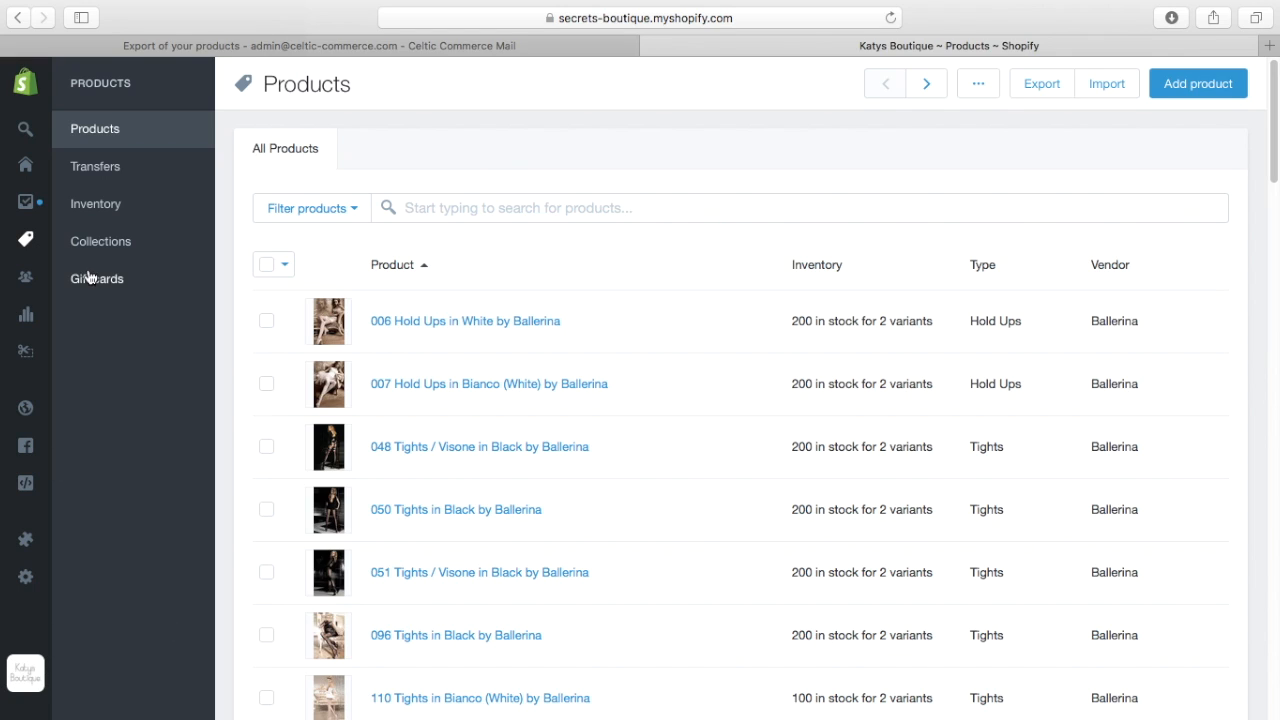
- Bring up the product export options, choose to export all products, and cancel the export
{"action": "left_click", "coordinate": [1049, 94]}
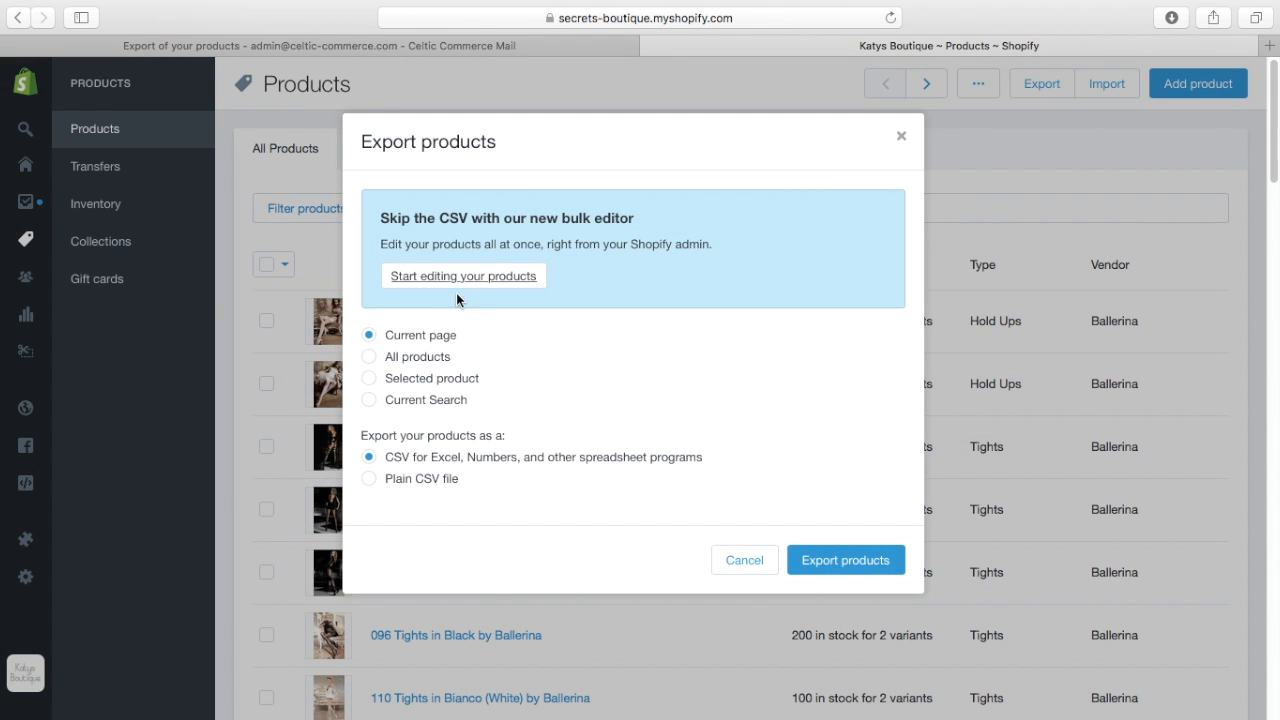
{"action": "left_click", "coordinate": [428, 366]}
{"action": "left_click", "coordinate": [756, 563]}
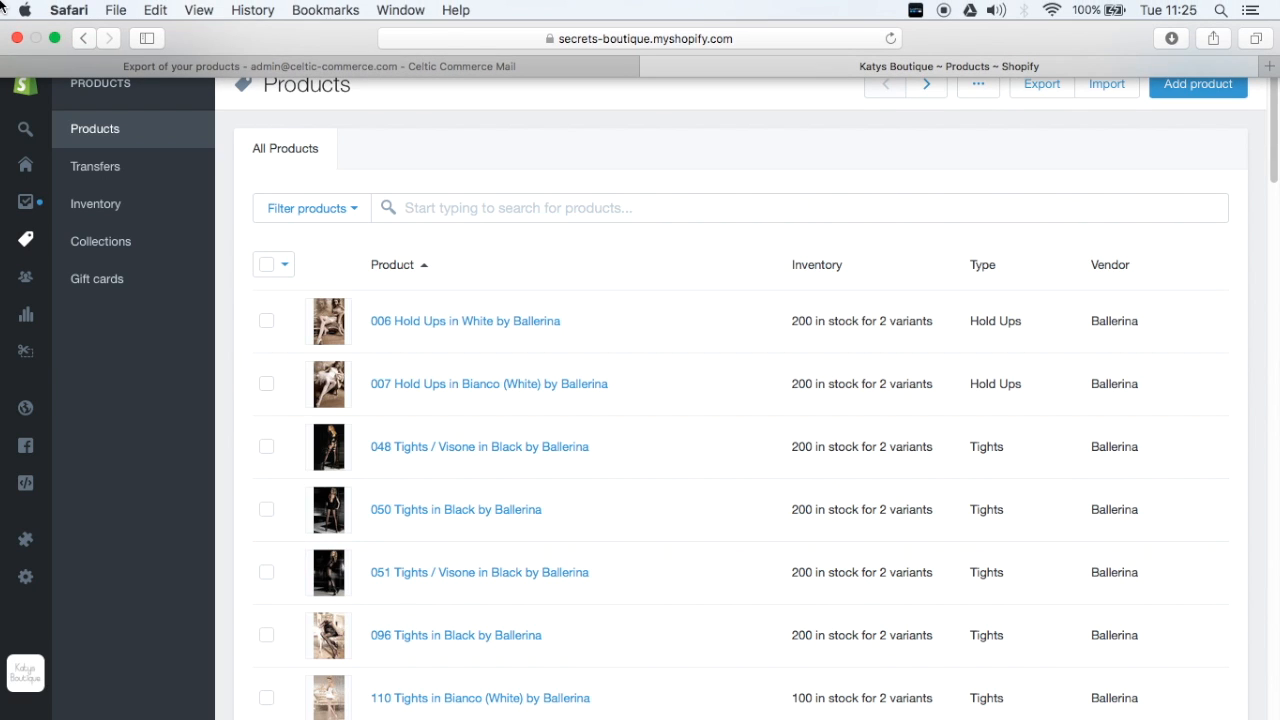
- Close Safari and switch to the products_export-11 workbook in Excel
{"action": "left_click", "coordinate": [64, 10]}
{"action": "left_click", "coordinate": [95, 231]}
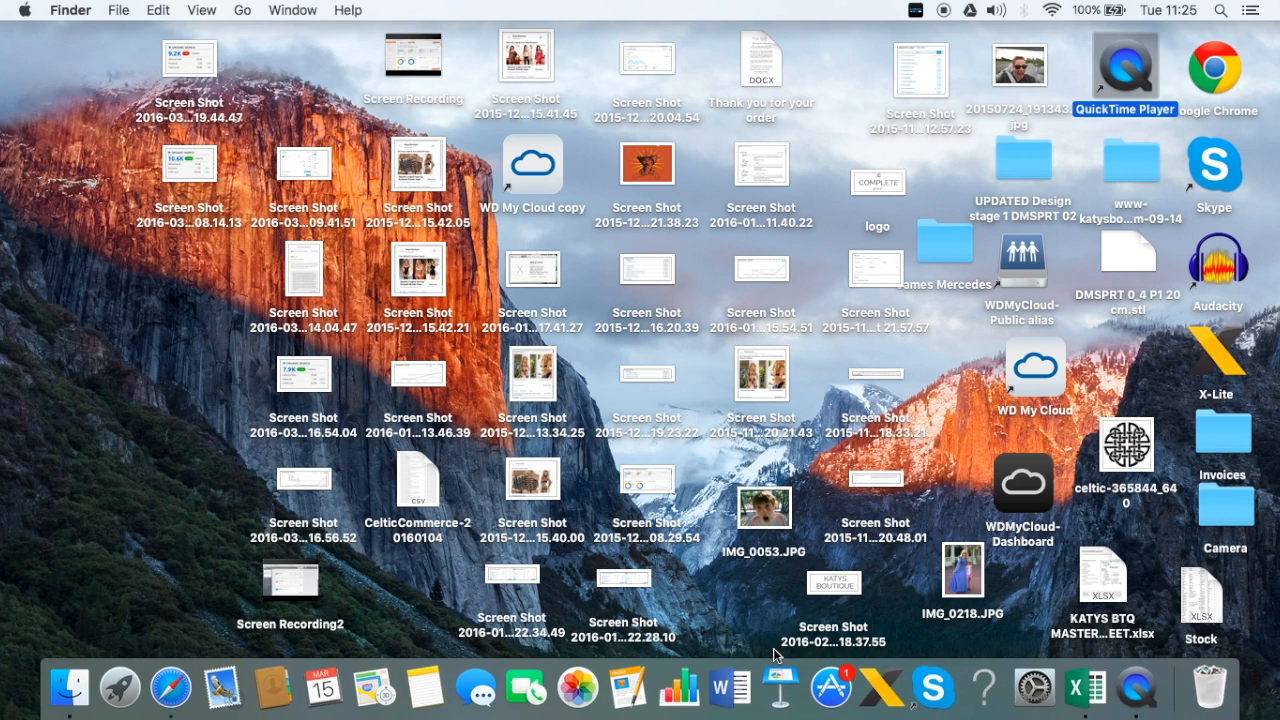
{"action": "left_click", "coordinate": [1085, 690]}
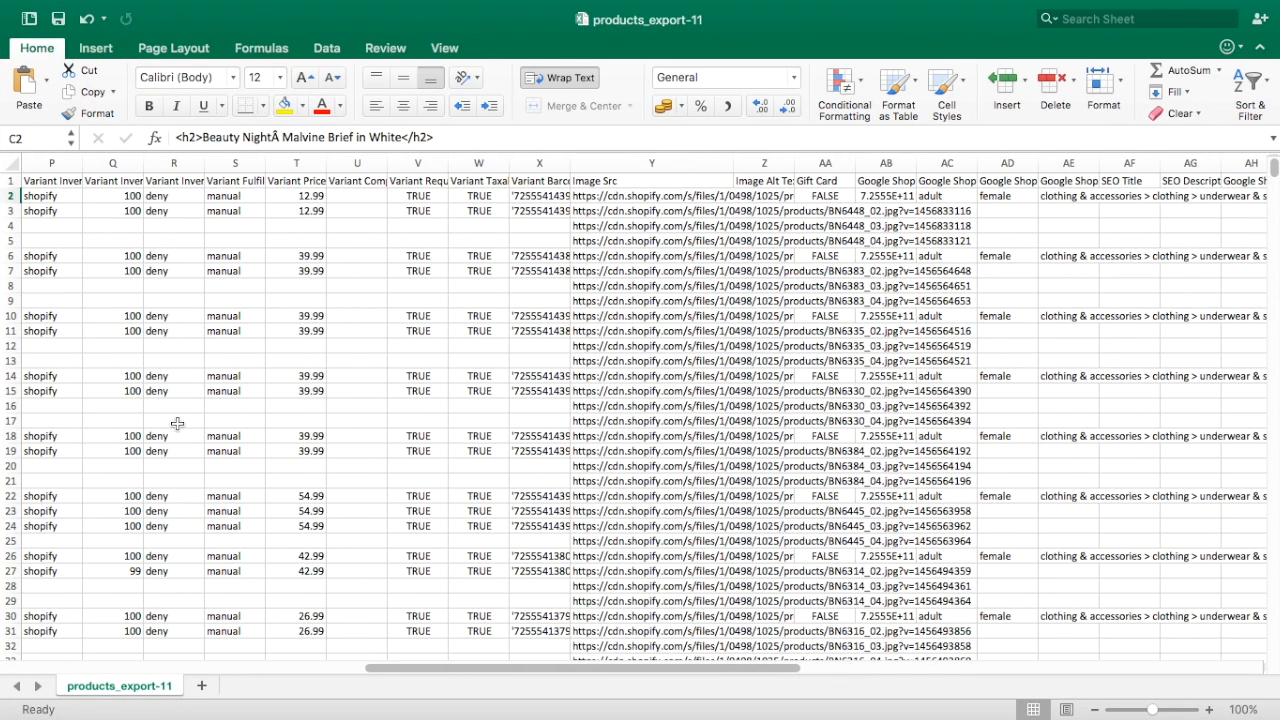
- Go to the Handle heading in cell A1 at the start of the header row
{"action": "left_click", "coordinate": [60, 181]}
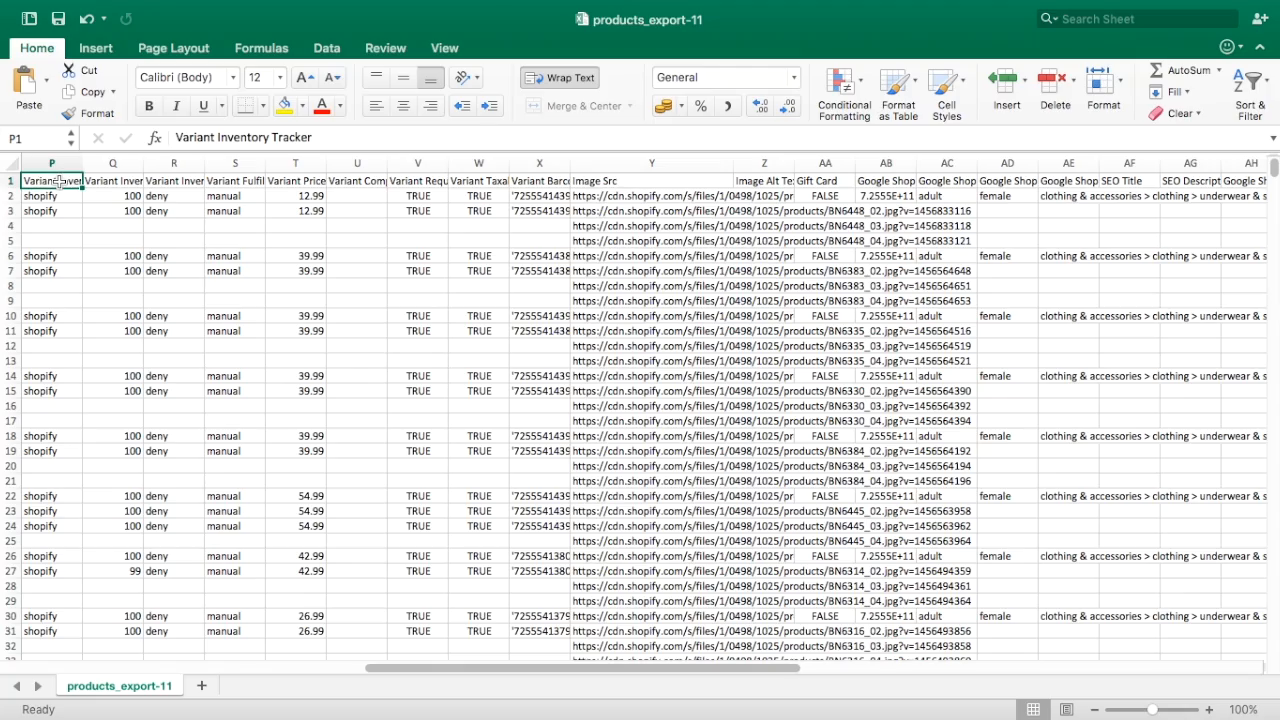
{"action": "key", "text": "Left"}
{"action": "key", "text": "Left"}
{"action": "key", "text": "Left"}
{"action": "key", "text": "Left"}
{"action": "key", "text": "Left"}
{"action": "key", "text": "Left"}
{"action": "key", "text": "Left"}
{"action": "key", "text": "Left"}
{"action": "key", "text": "Left"}
{"action": "key", "text": "Left"}
{"action": "key", "text": "Left"}
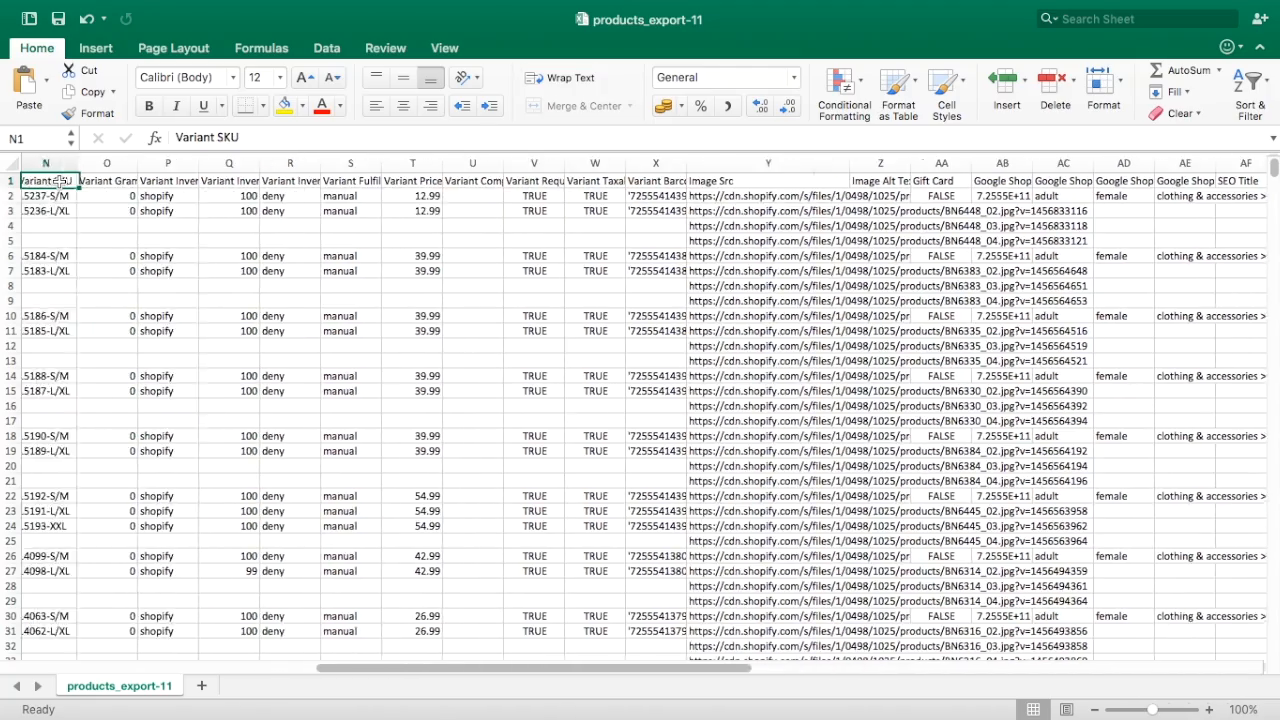
{"action": "key", "text": "Left"}
{"action": "key", "text": "Left"}
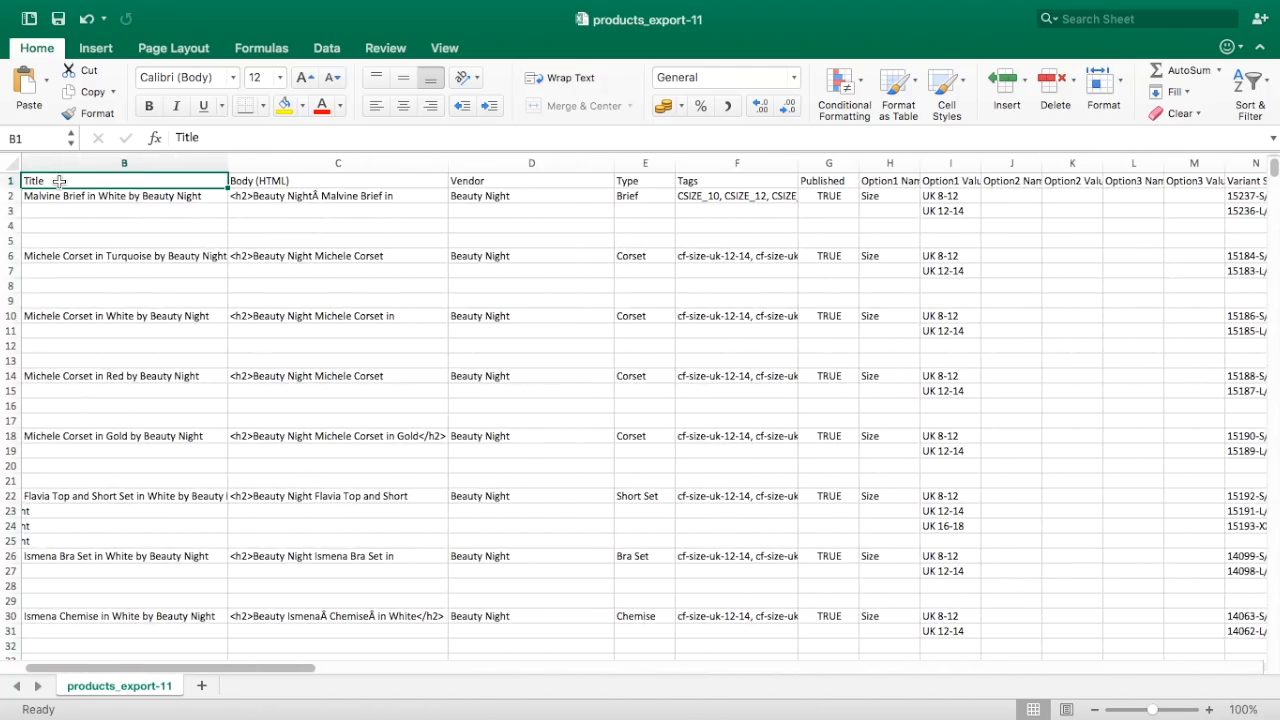
{"action": "key", "text": "Left"}
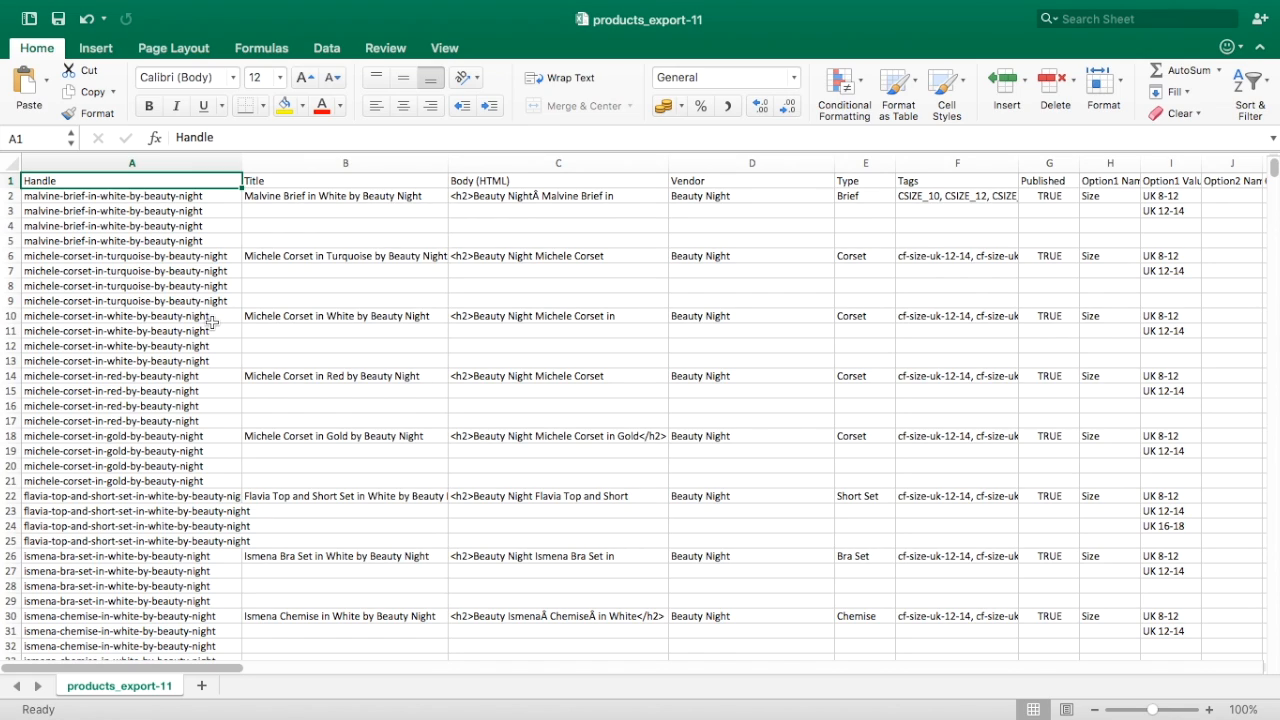
- Examine the header row cell by cell from Handle across to Variant Weight Unit
{"action": "key", "text": "Right"}
{"action": "key", "text": "Right"}
{"action": "key", "text": "Right"}
{"action": "key", "text": "Right"}
{"action": "key", "text": "Right"}
{"action": "key", "text": "Right"}
{"action": "key", "text": "Right"}
{"action": "key", "text": "Right"}
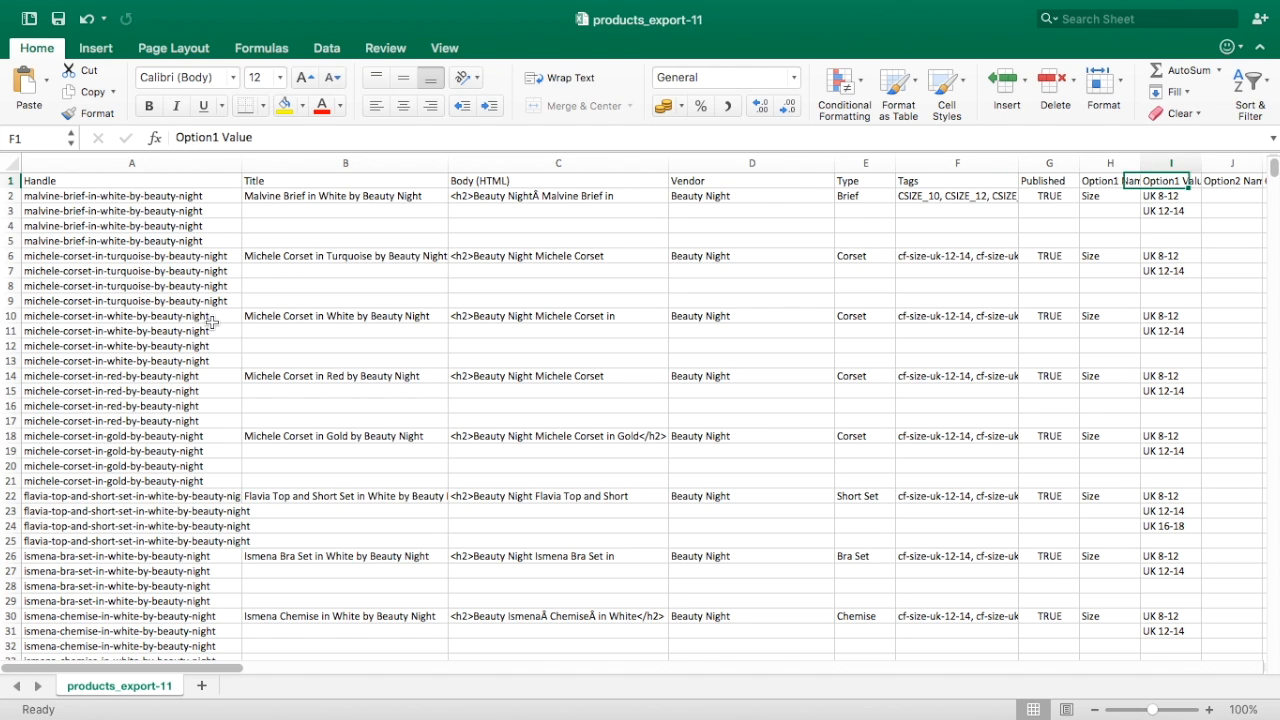
{"action": "key", "text": "Right"}
{"action": "key", "text": "Right"}
{"action": "key", "text": "Left"}
{"action": "key", "text": "Left"}
{"action": "key", "text": "Left"}
{"action": "key", "text": "Left"}
{"action": "key", "text": "Left"}
{"action": "key", "text": "Left"}
{"action": "key", "text": "Left"}
{"action": "key", "text": "Left"}
{"action": "key", "text": "Left"}
{"action": "key", "text": "Left"}
{"action": "key", "text": "Right"}
{"action": "key", "text": "Right"}
{"action": "key", "text": "Right"}
{"action": "key", "text": "Right"}
{"action": "key", "text": "Right"}
{"action": "key", "text": "Right"}
{"action": "key", "text": "Right"}
{"action": "key", "text": "Right"}
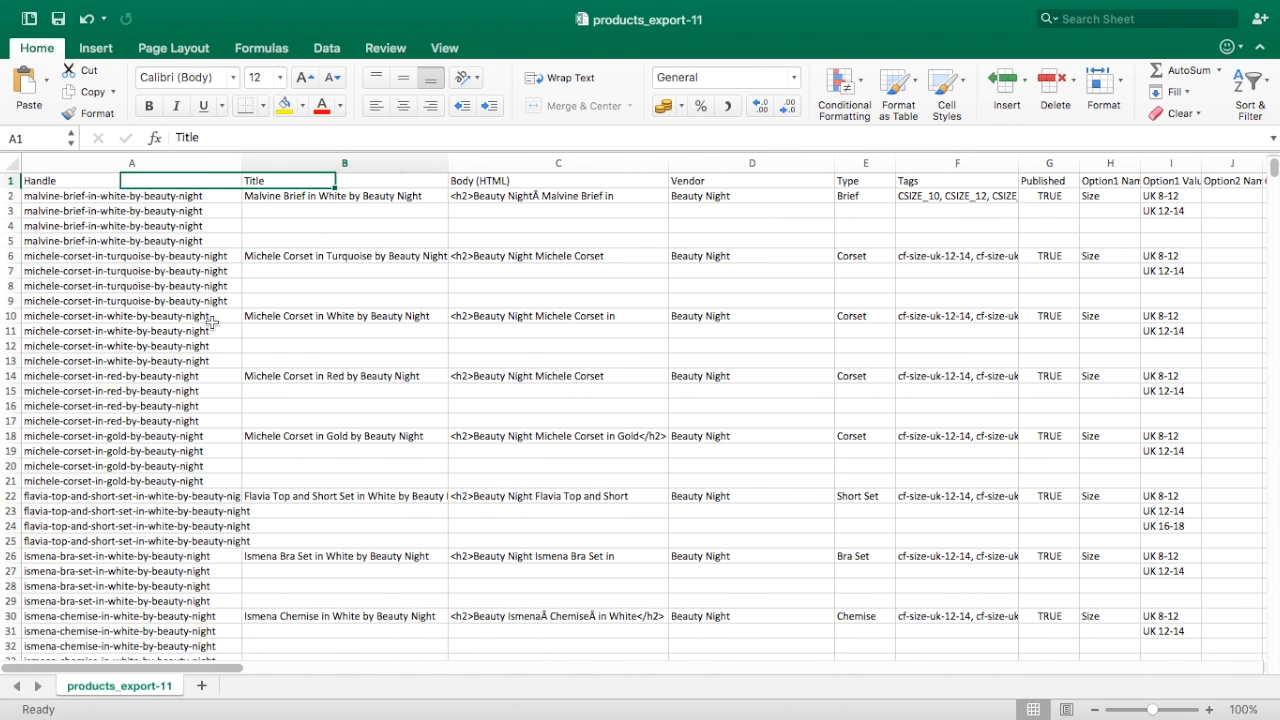
{"action": "key", "text": "Right"}
{"action": "key", "text": "Right"}
{"action": "key", "text": "Right"}
{"action": "key", "text": "Right"}
{"action": "key", "text": "Right"}
{"action": "key", "text": "Right"}
{"action": "key", "text": "Right"}
{"action": "key", "text": "Right"}
{"action": "key", "text": "Right"}
{"action": "key", "text": "Right"}
{"action": "key", "text": "Right"}
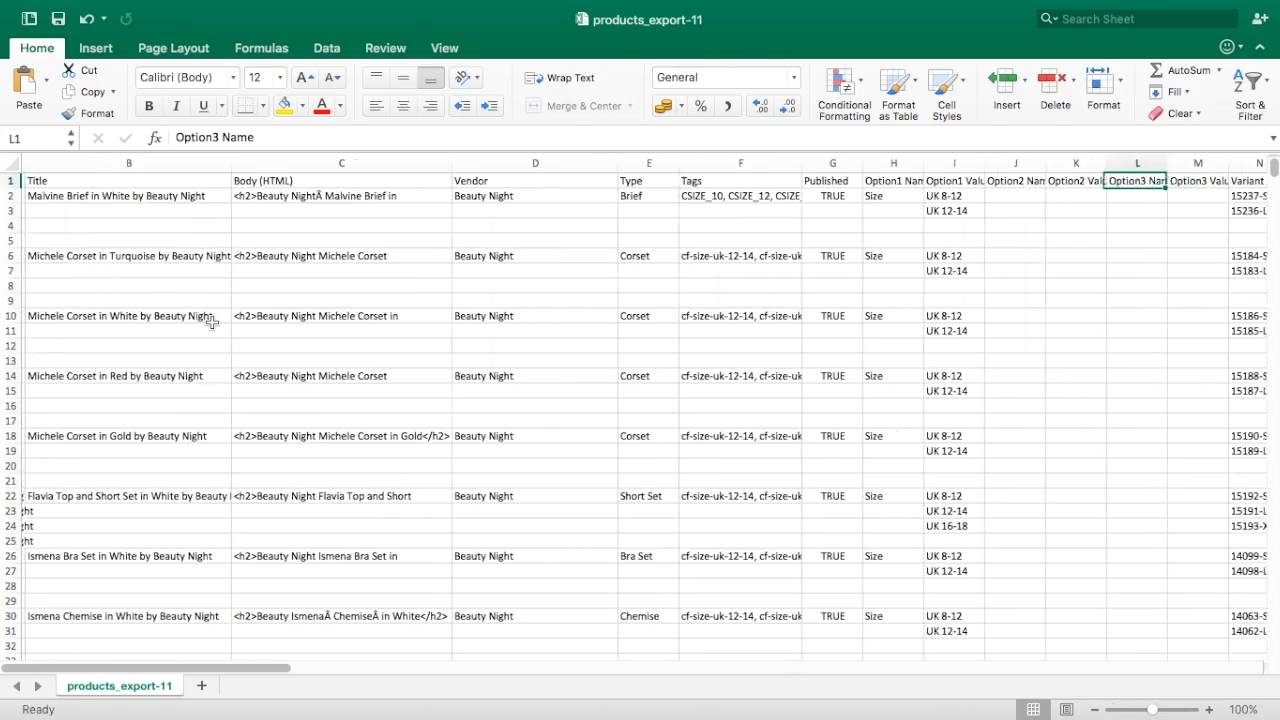
{"action": "key", "text": "Right"}
{"action": "key", "text": "Right"}
{"action": "key", "text": "Right"}
{"action": "key", "text": "Right"}
{"action": "key", "text": "Right"}
{"action": "key", "text": "Right"}
{"action": "key", "text": "Right"}
{"action": "key", "text": "Right"}
{"action": "key", "text": "Right"}
{"action": "key", "text": "Right"}
{"action": "key", "text": "Right"}
{"action": "key", "text": "Right"}
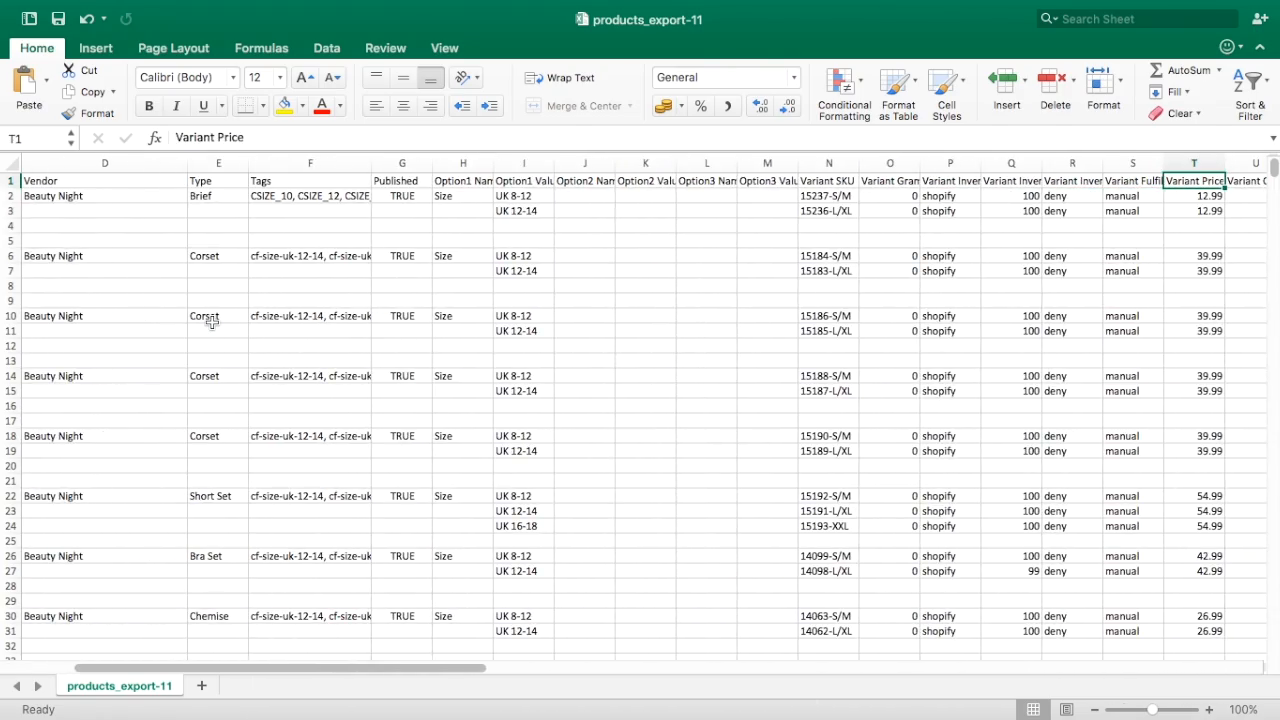
{"action": "key", "text": "Right"}
{"action": "key", "text": "Right"}
{"action": "key", "text": "Right"}
{"action": "key", "text": "Right"}
{"action": "key", "text": "Right"}
{"action": "key", "text": "Right"}
{"action": "key", "text": "Right"}
{"action": "key", "text": "Right"}
{"action": "key", "text": "Right"}
{"action": "key", "text": "Right"}
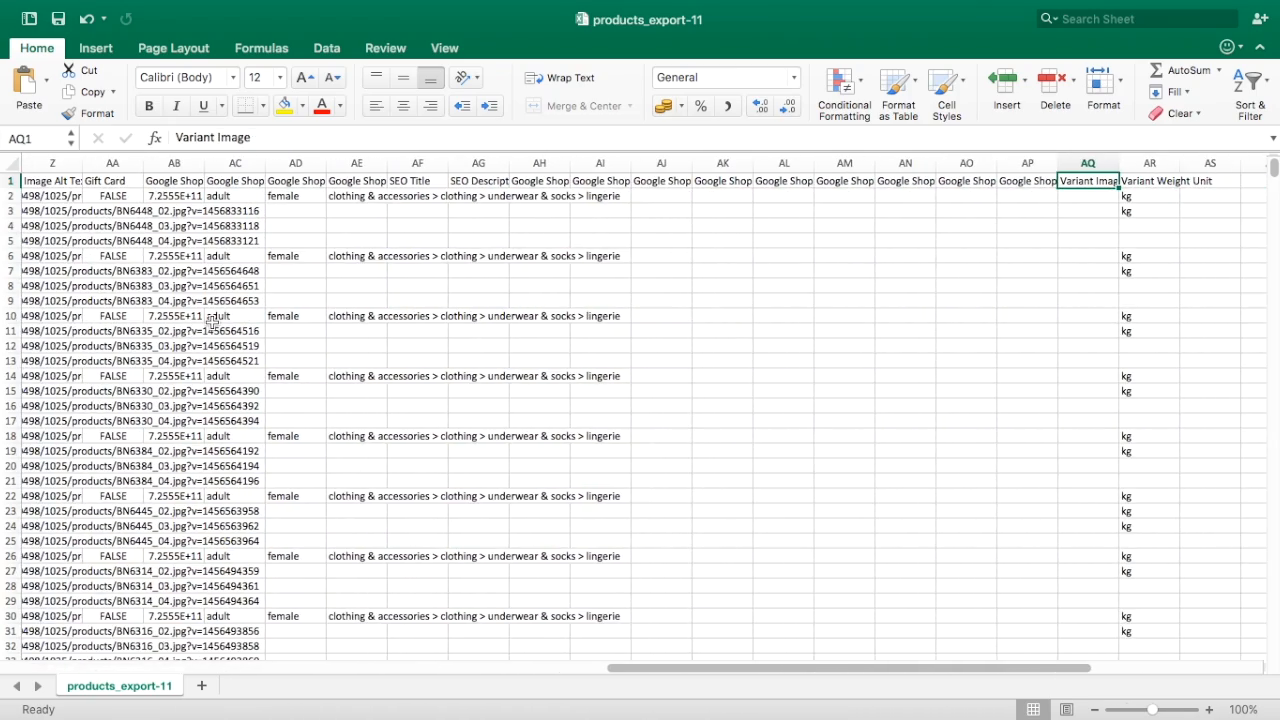
{"action": "key", "text": "Right"}
{"action": "key", "text": "Right"}
- Read the full headings of several Google Shopping columns and of the SEO Description column in row 1
{"action": "key", "text": "Left"}
{"action": "key", "text": "Left"}
{"action": "key", "text": "Left"}
{"action": "key", "text": "Left"}
{"action": "key", "text": "Left"}
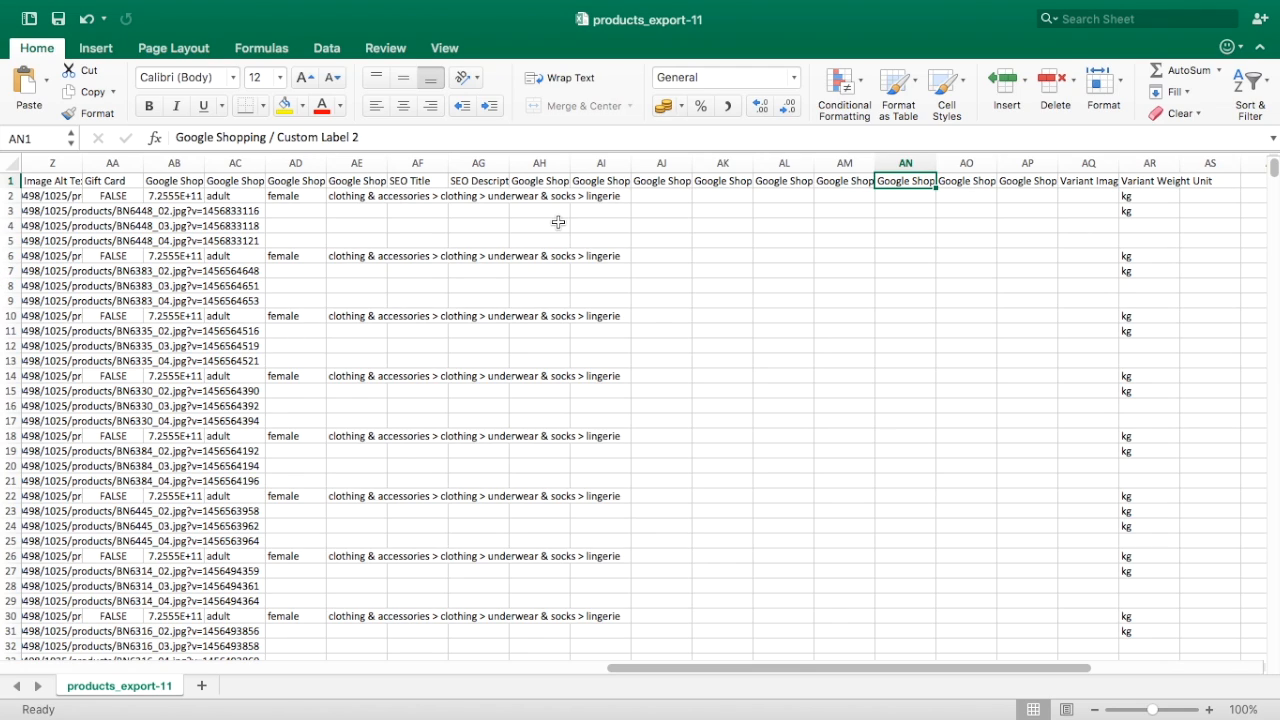
{"action": "left_click", "coordinate": [701, 183]}
{"action": "left_click", "coordinate": [665, 184]}
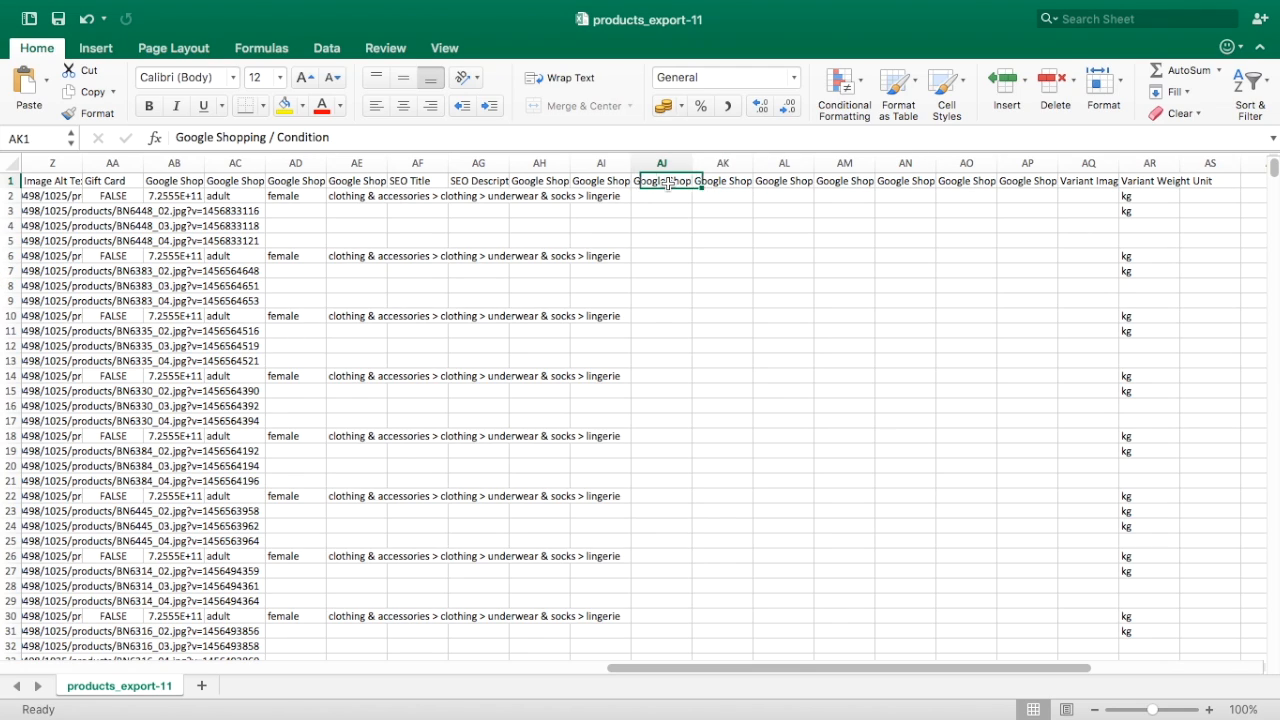
{"action": "left_click", "coordinate": [603, 183]}
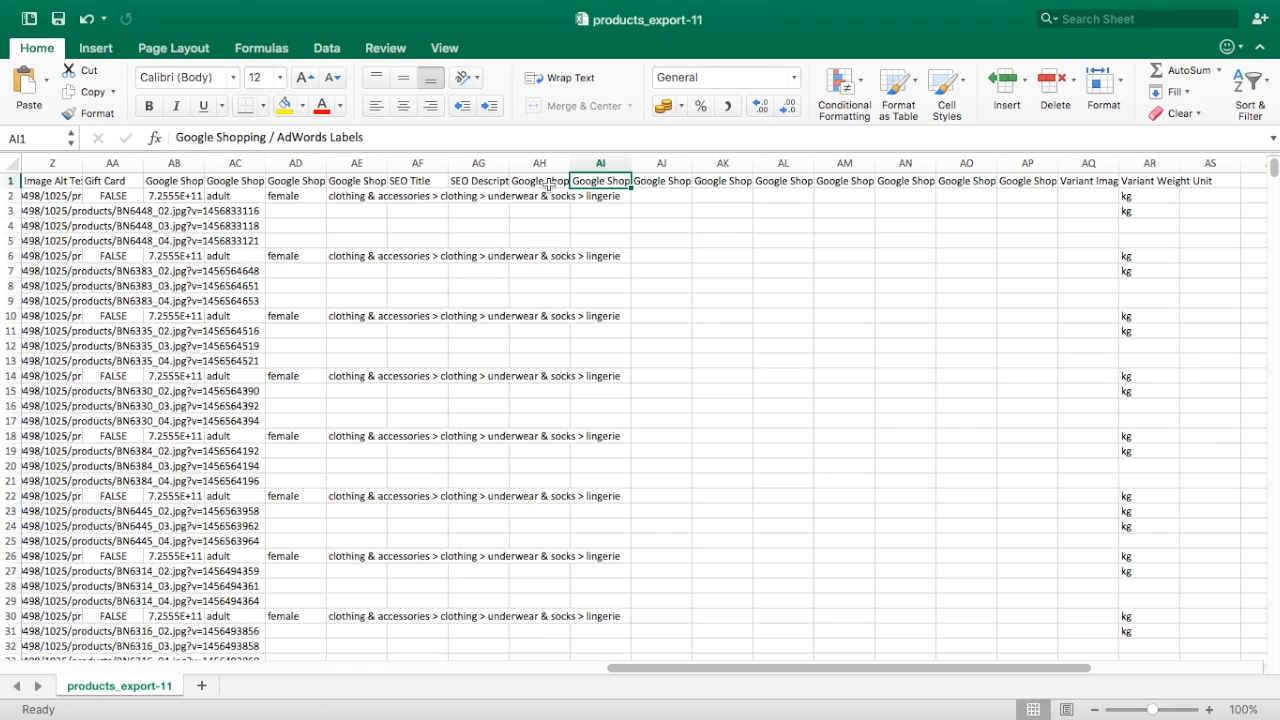
{"action": "left_click", "coordinate": [546, 184]}
{"action": "left_click", "coordinate": [491, 184]}
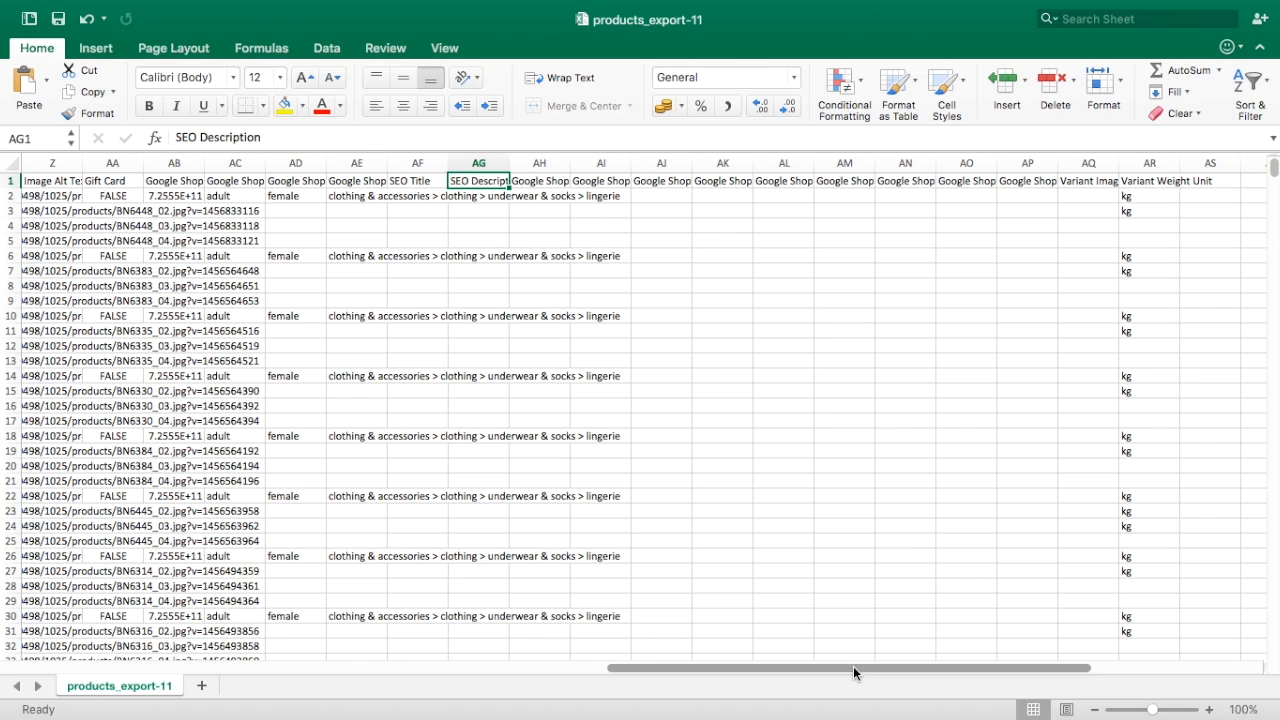
- Return to the first columns and examine the first product's Body (HTML), Handle and Title cells in row 2
{"action": "left_click_drag", "start_coordinate": [854, 672], "coordinate": [132, 369]}
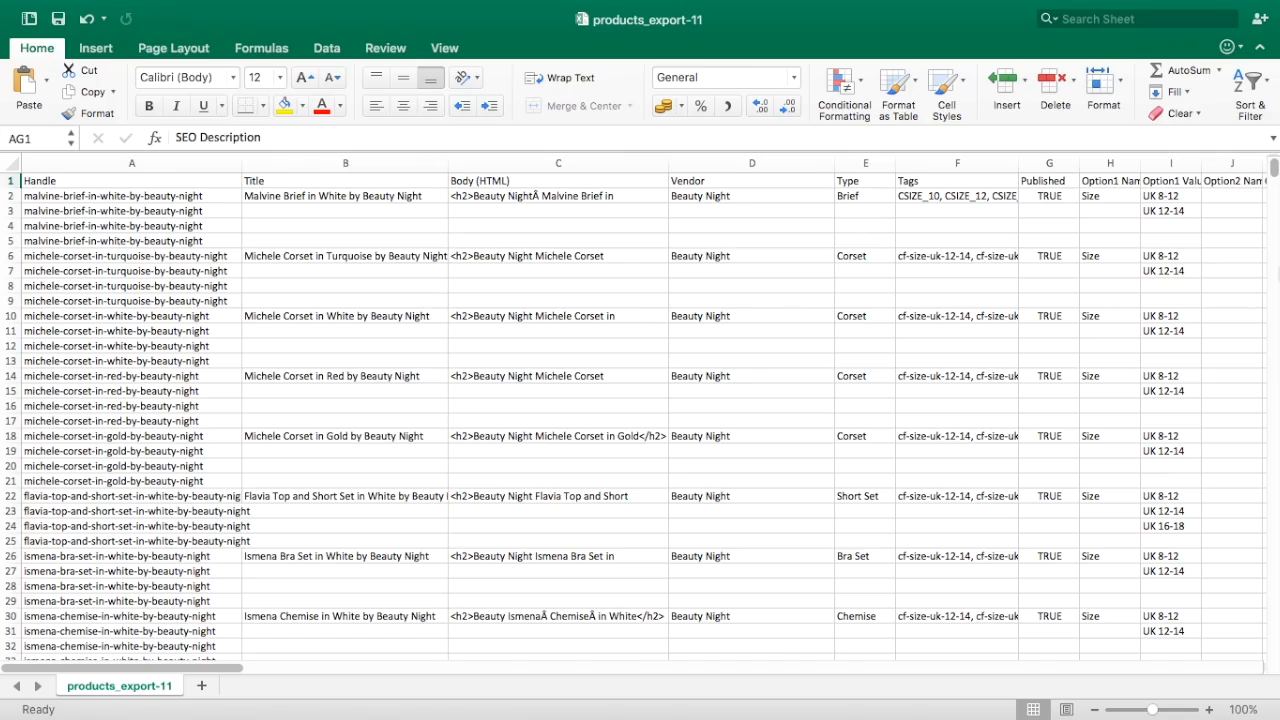
{"action": "mouse_move", "coordinate": [1274, 178]}
{"action": "left_mouse_down"}
{"action": "mouse_move", "coordinate": [1257, 676]}
{"action": "mouse_move", "coordinate": [1268, 168]}
{"action": "left_mouse_up"}
{"action": "left_click", "coordinate": [565, 196]}
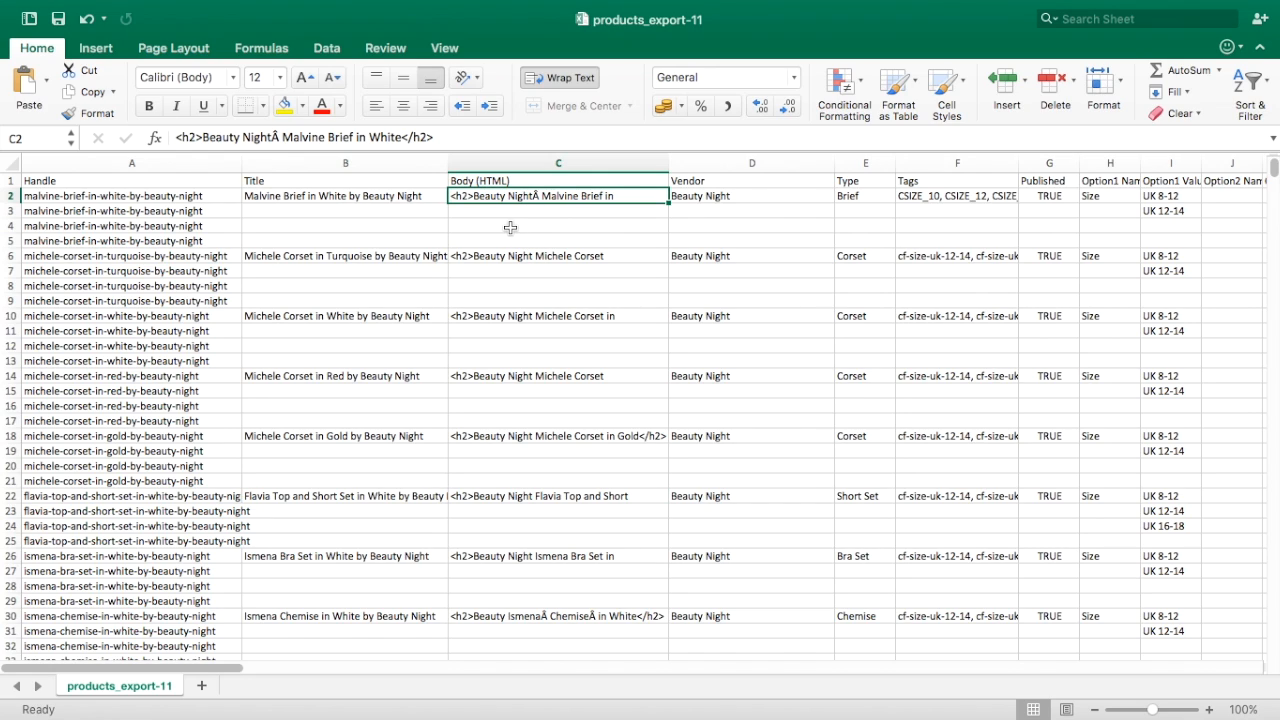
{"action": "key", "text": "Left"}
{"action": "key", "text": "Left"}
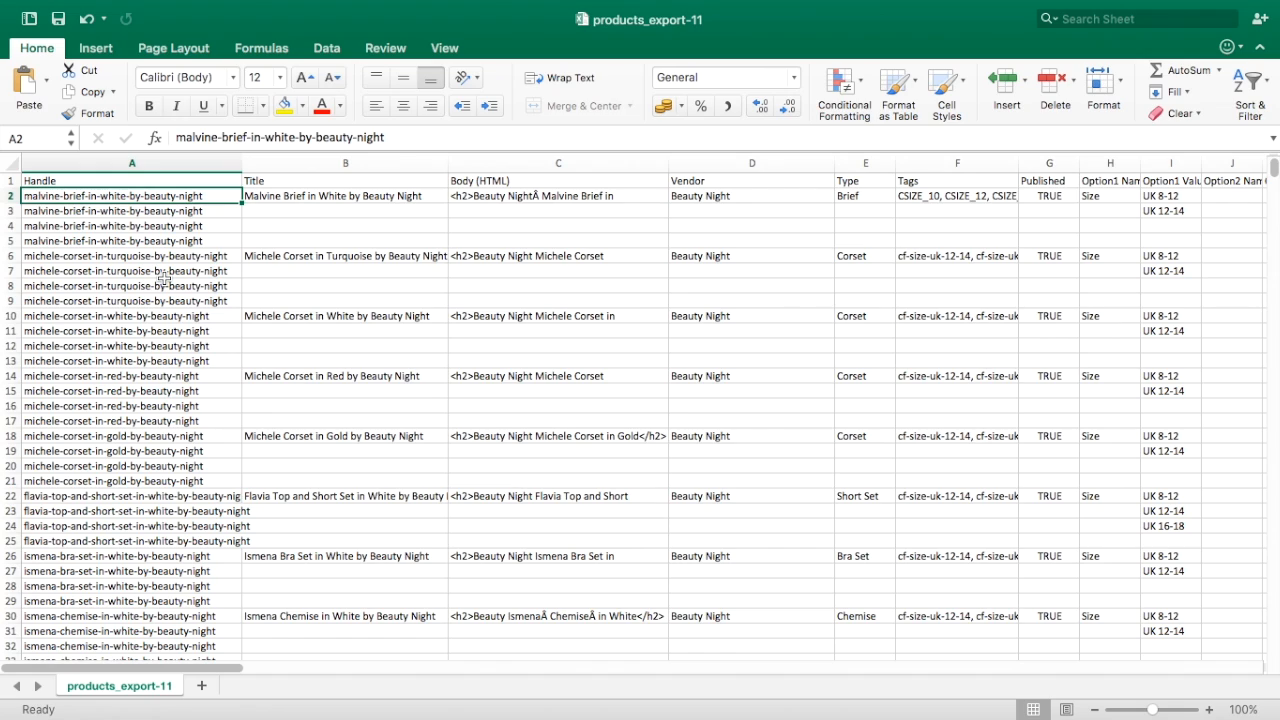
{"action": "key", "text": "Right"}
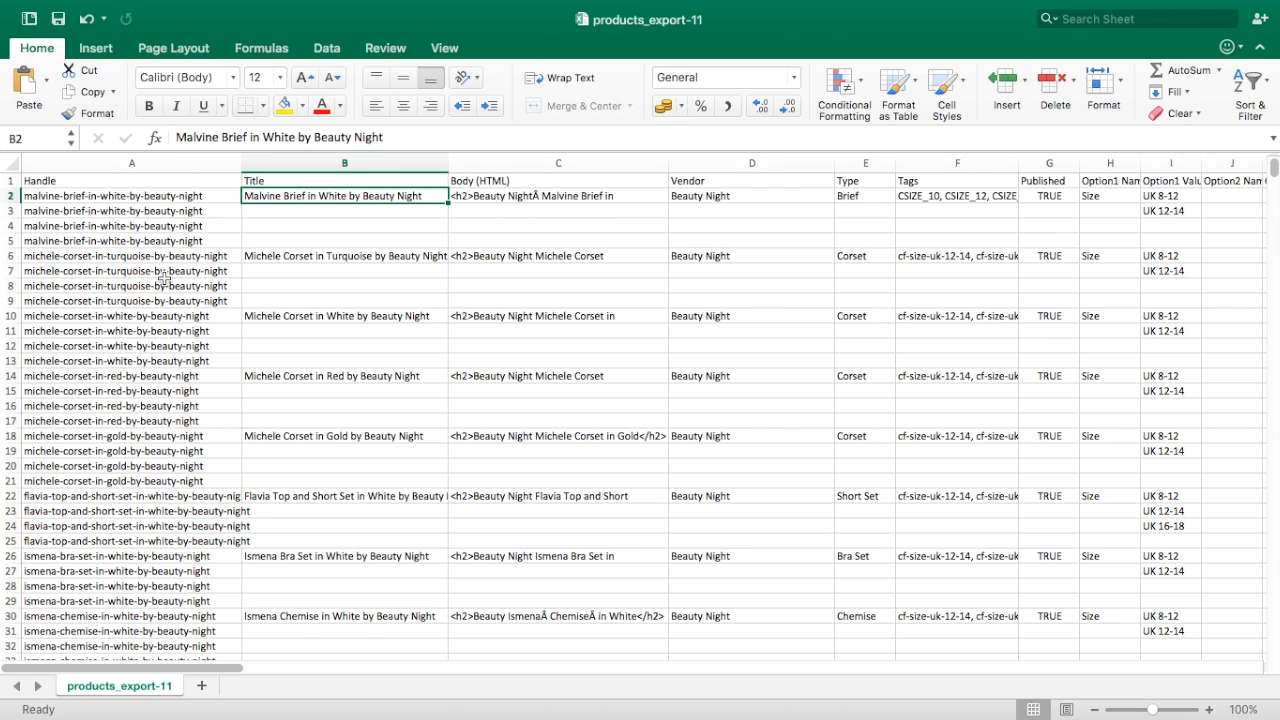
{"action": "key", "text": "Right"}
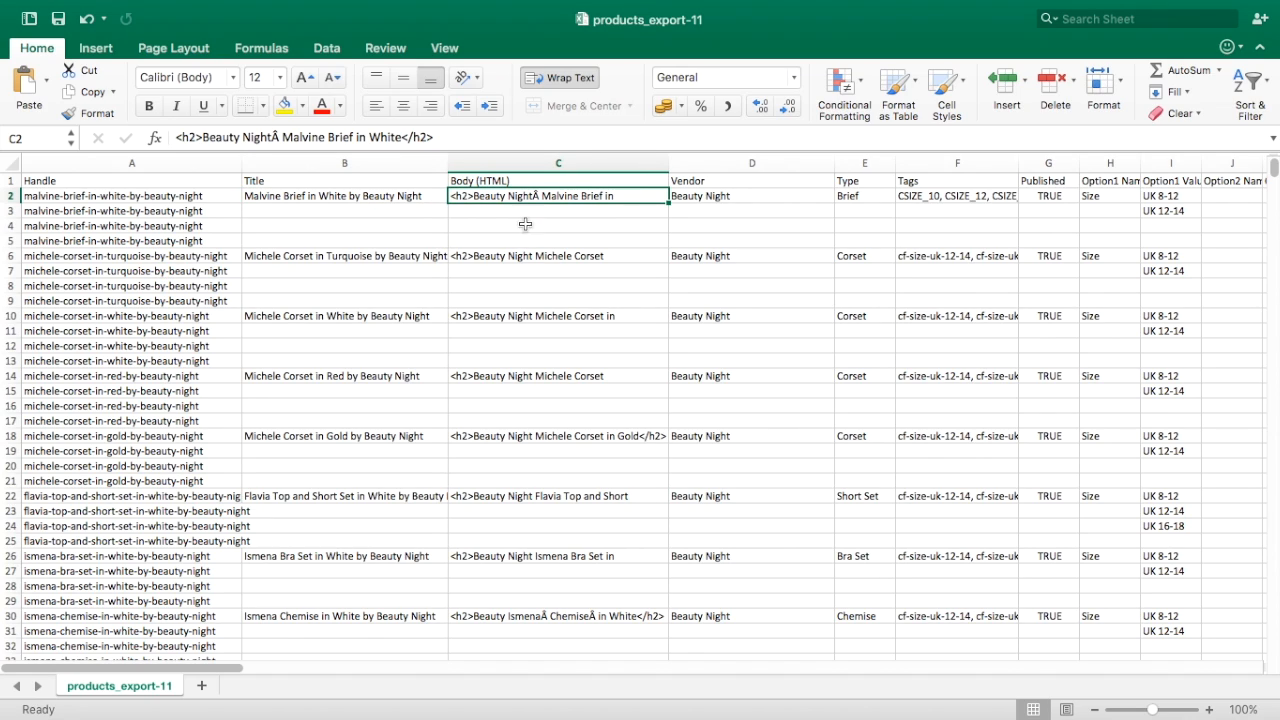
- Read through the full HTML description in cell C2, highlighting its sizing guide paragraph with the link
{"action": "left_click", "coordinate": [457, 133]}
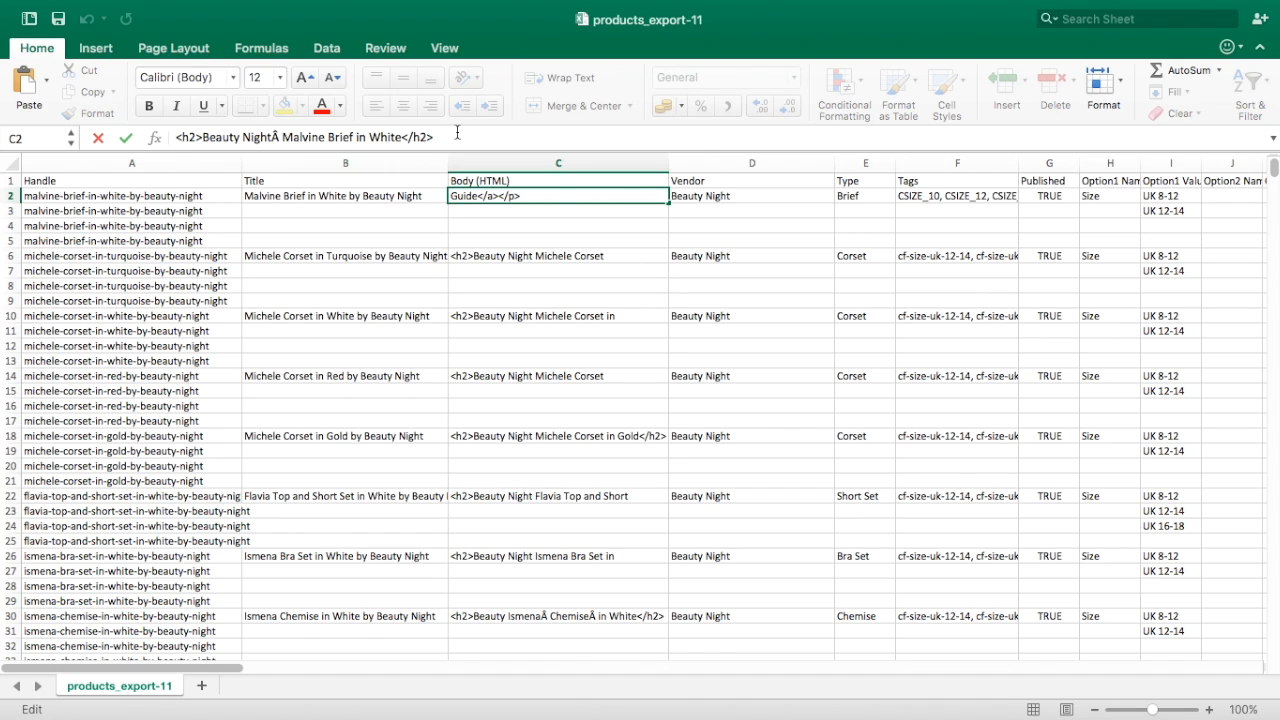
{"action": "key", "text": "Down"}
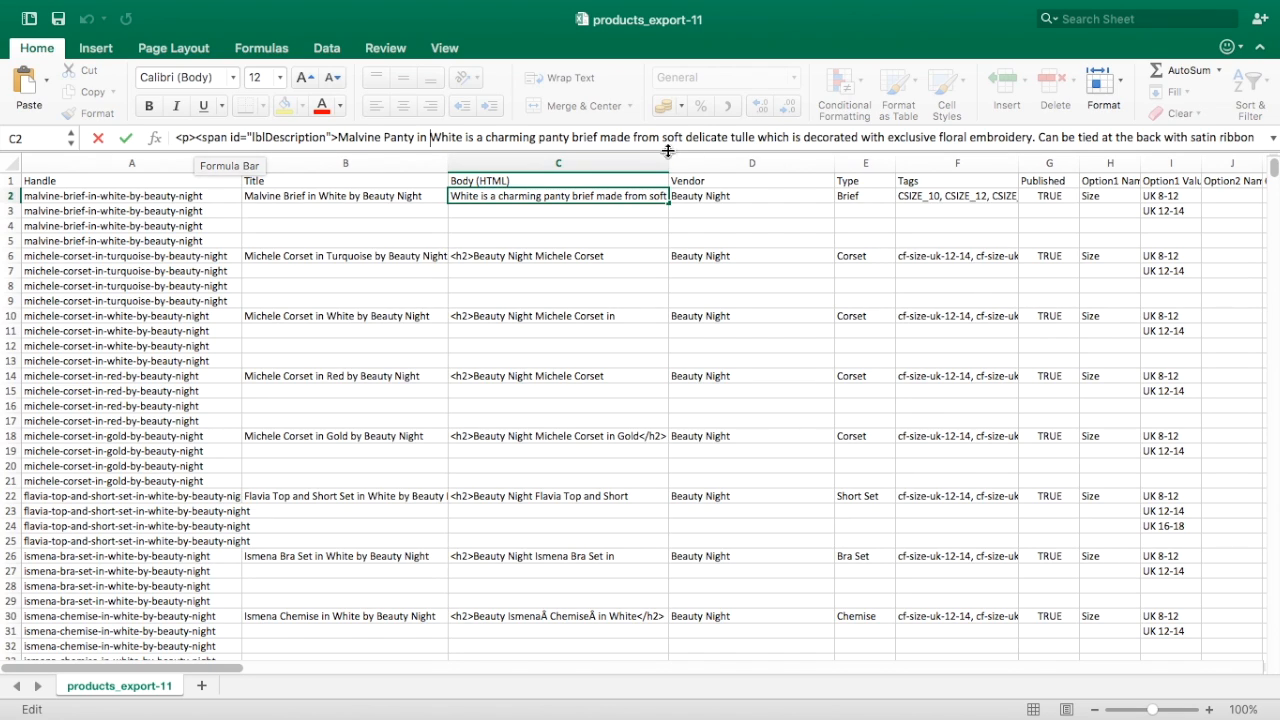
{"action": "left_click_drag", "start_coordinate": [906, 141], "coordinate": [1236, 184]}
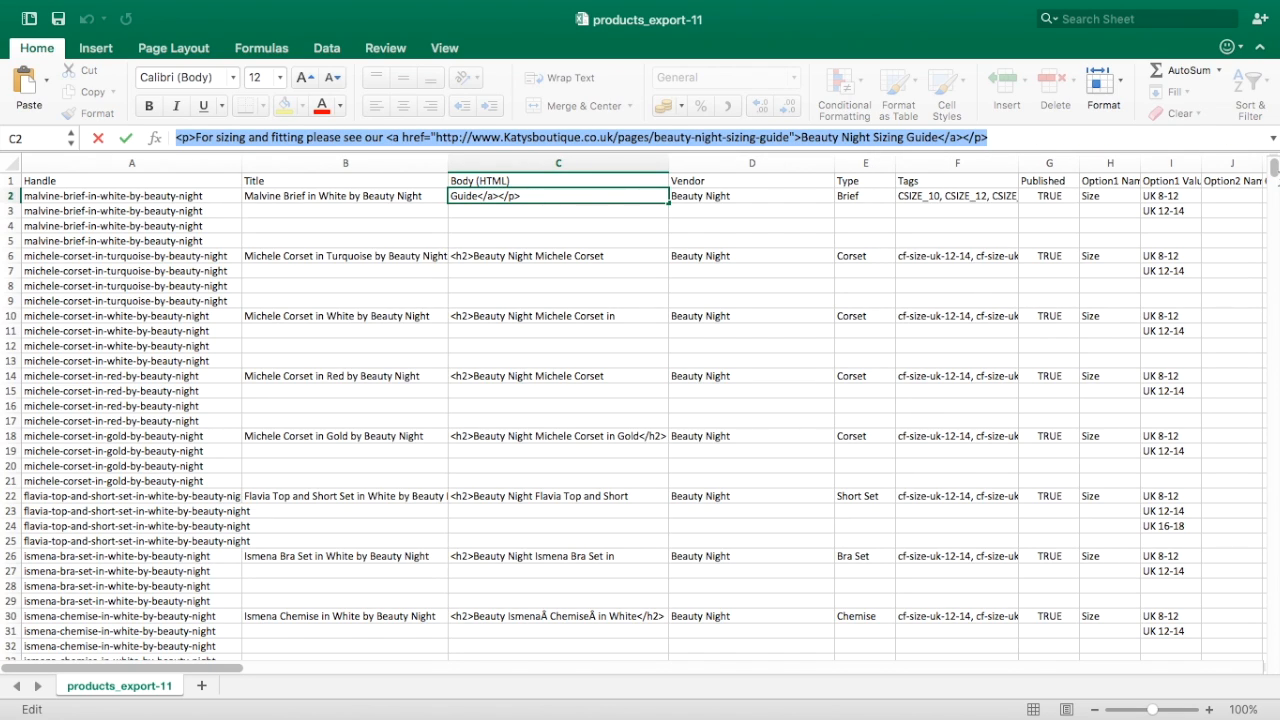
{"action": "left_click", "coordinate": [814, 142]}
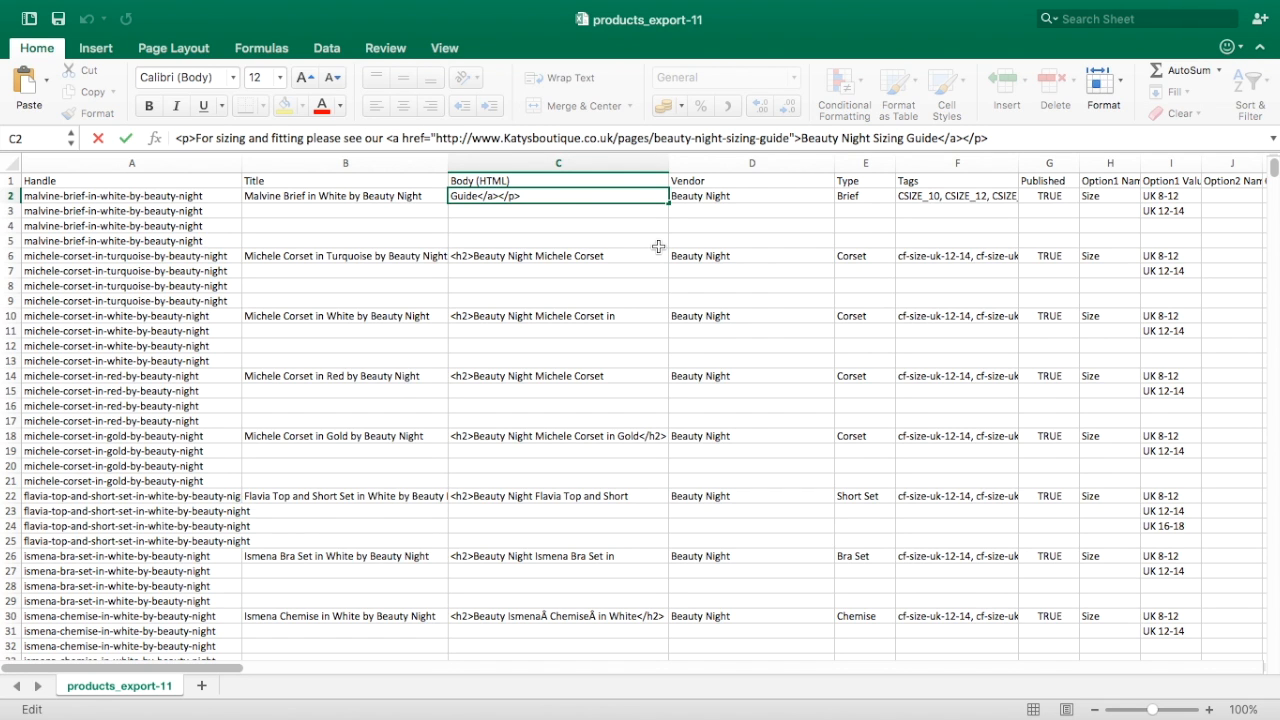
- Switch to Safari and open the product list in the Katys Boutique Shopify admin
{"action": "key", "text": "ctrl+Left"}
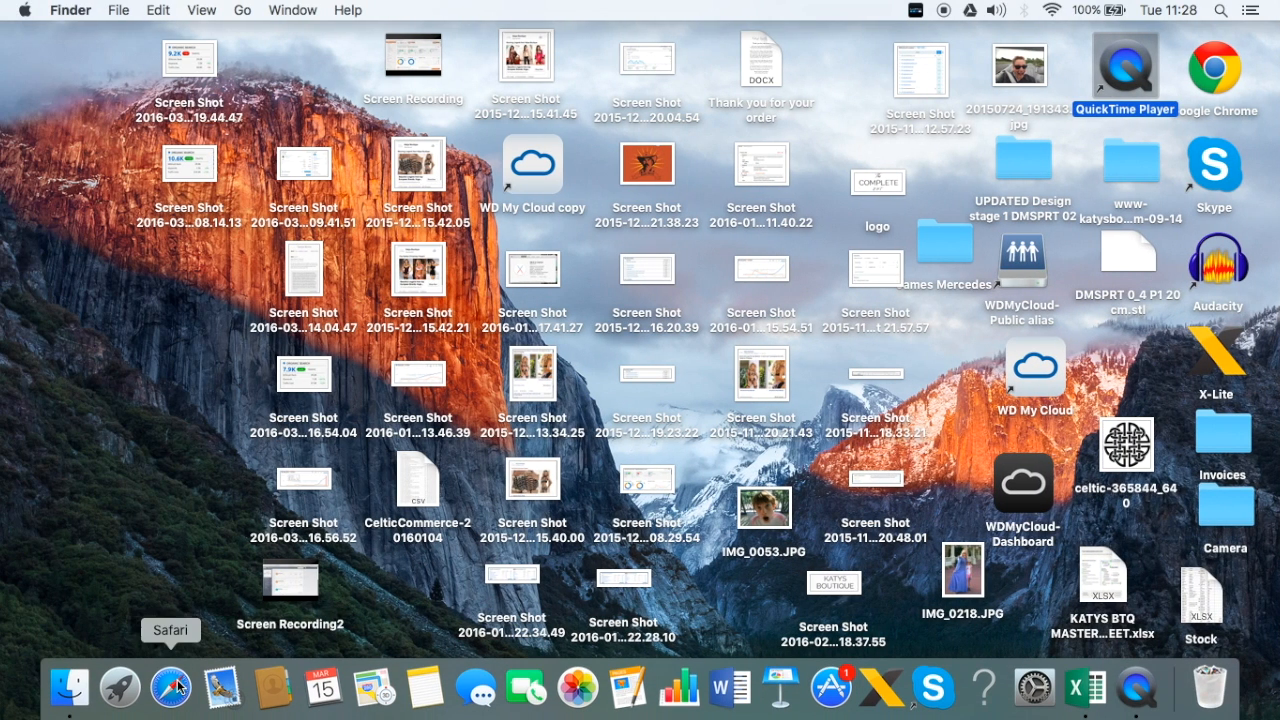
{"action": "left_click", "coordinate": [177, 685]}
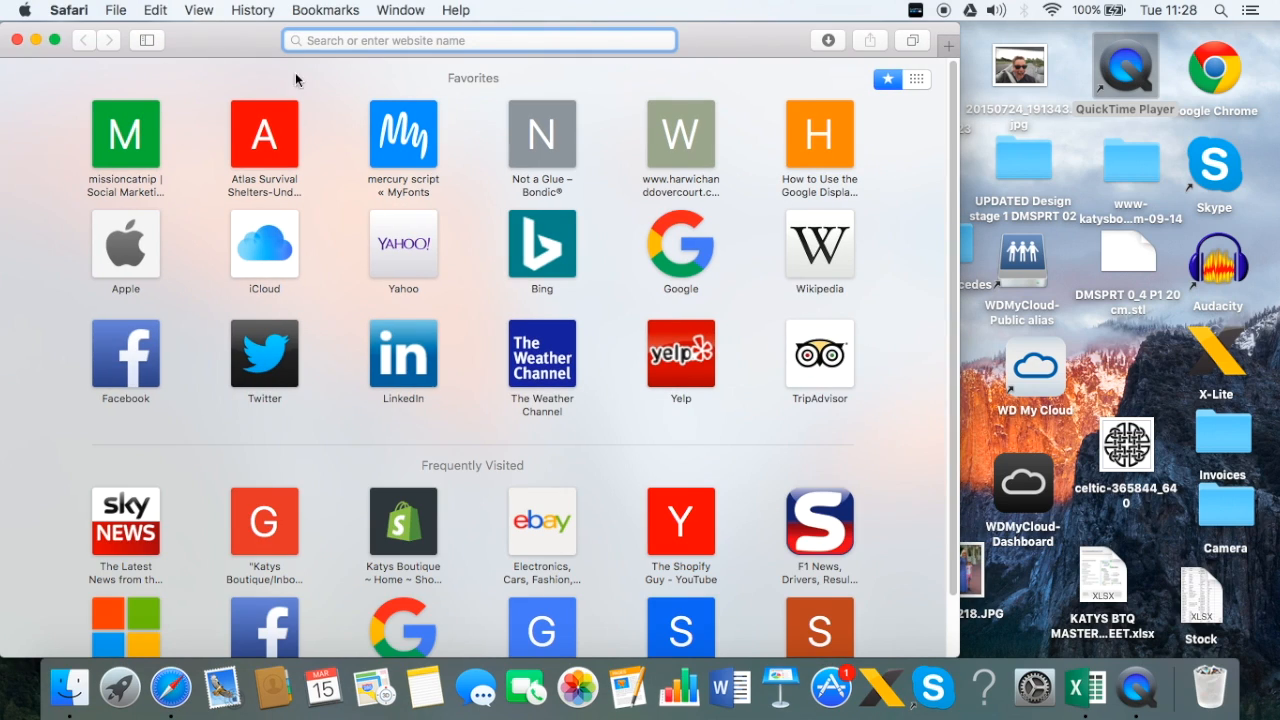
{"action": "type", "text": "katysboutique.co.uk"}
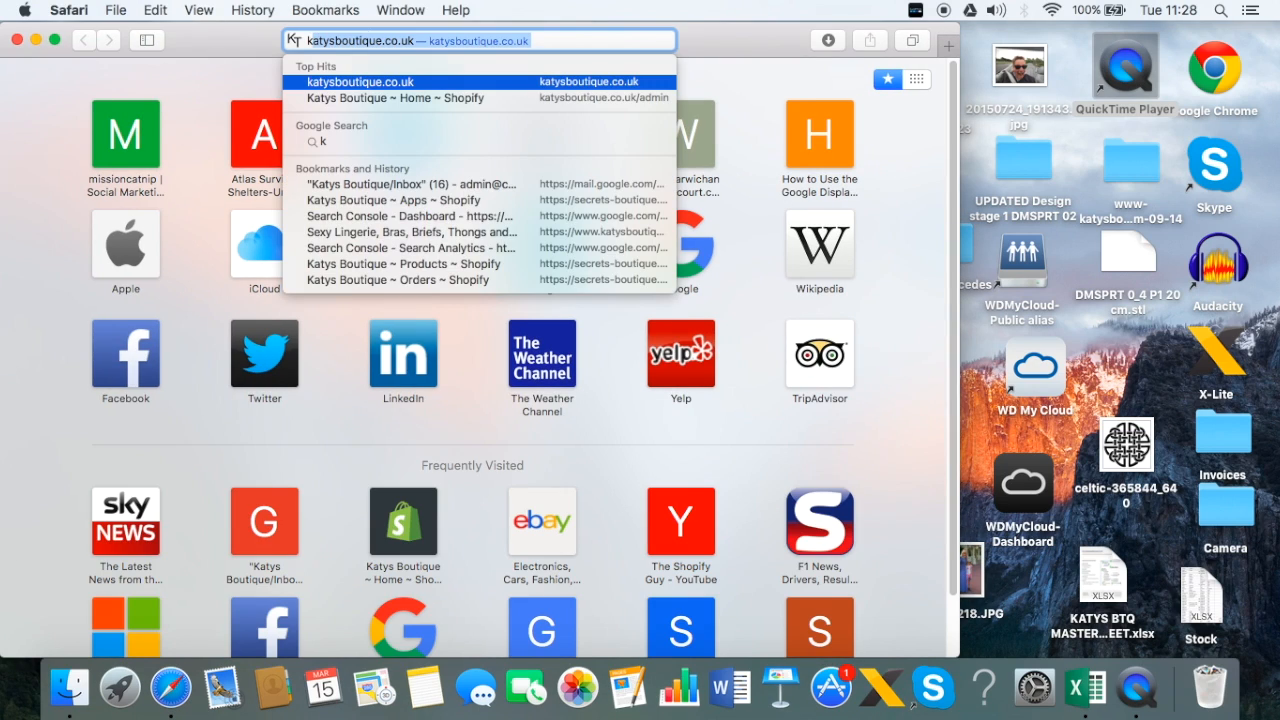
{"action": "key", "text": "Return"}
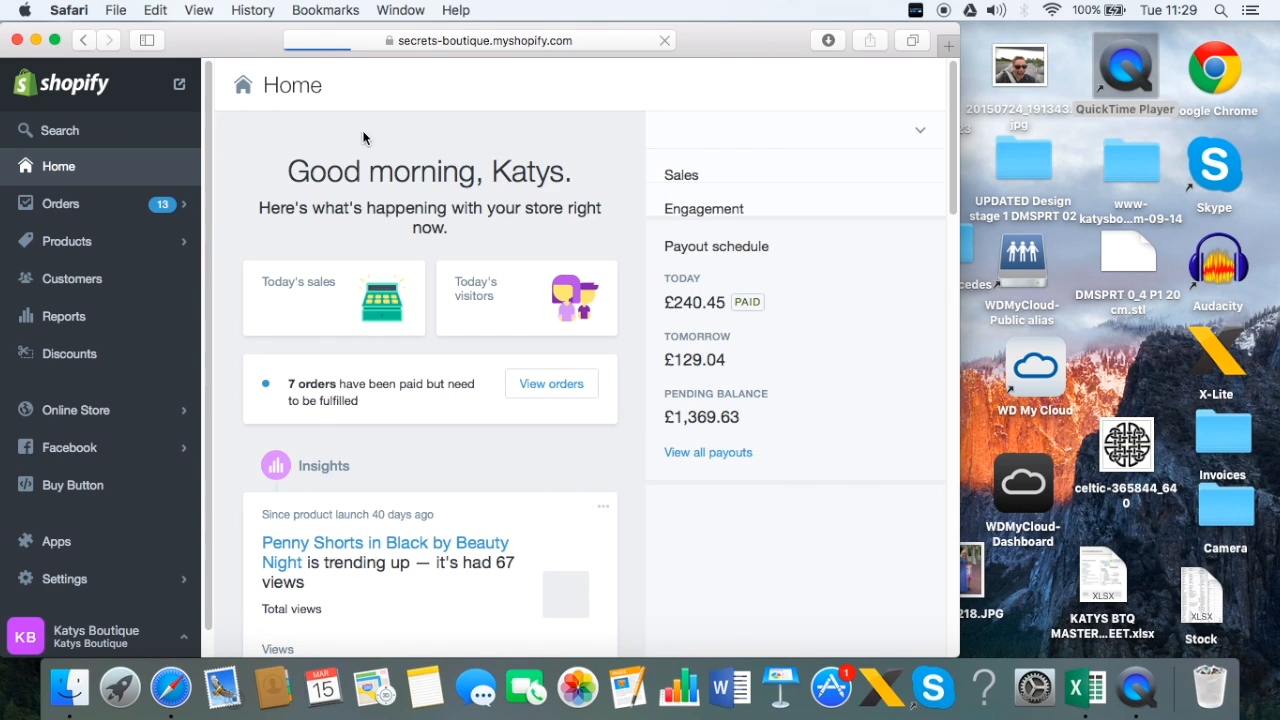
{"action": "left_click", "coordinate": [66, 244]}
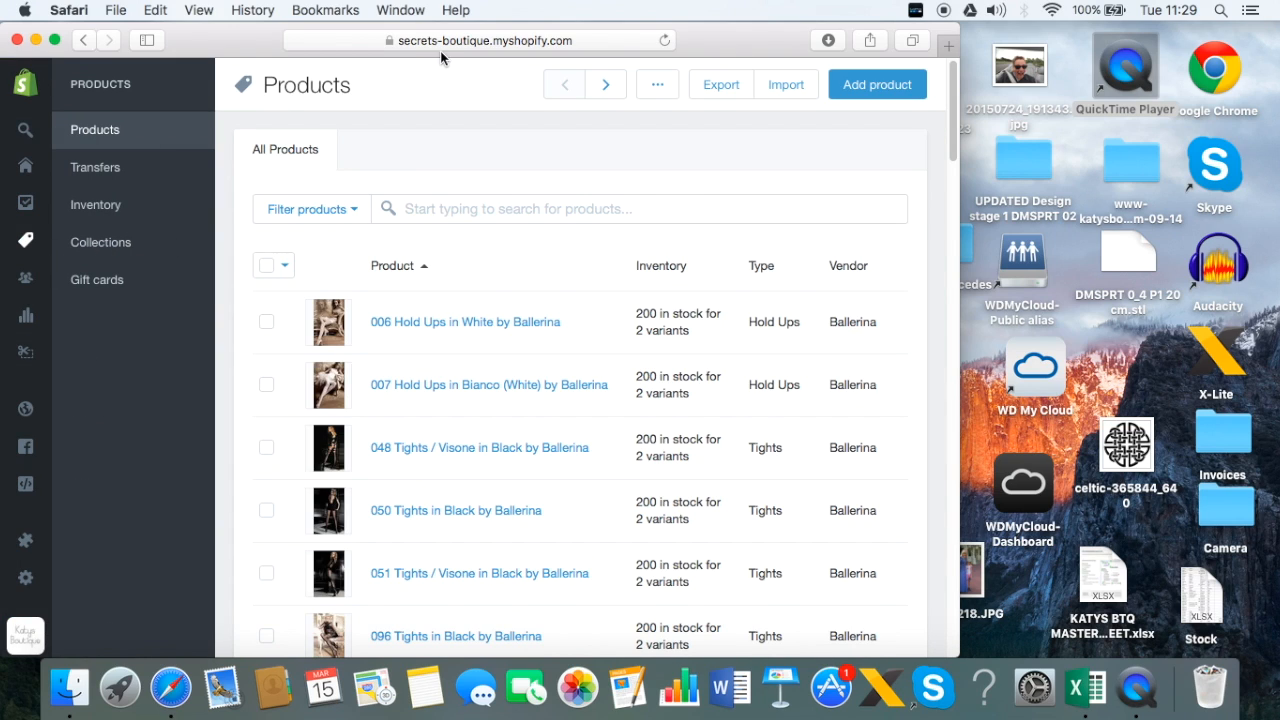
- Search the products for "malvine" in a full-screen window and open Malvine Brief in White by Beauty Night
{"action": "left_click", "coordinate": [418, 206]}
{"action": "type", "text": "malvine"}
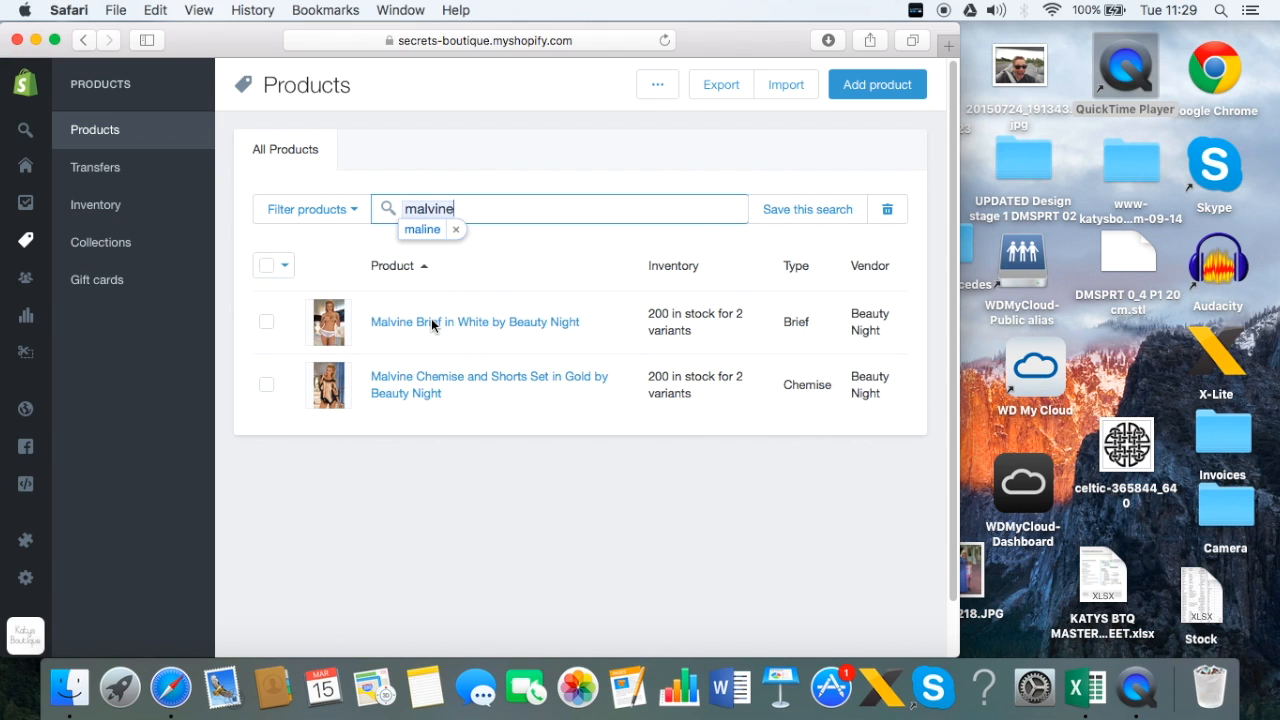
{"action": "left_click", "coordinate": [57, 41]}
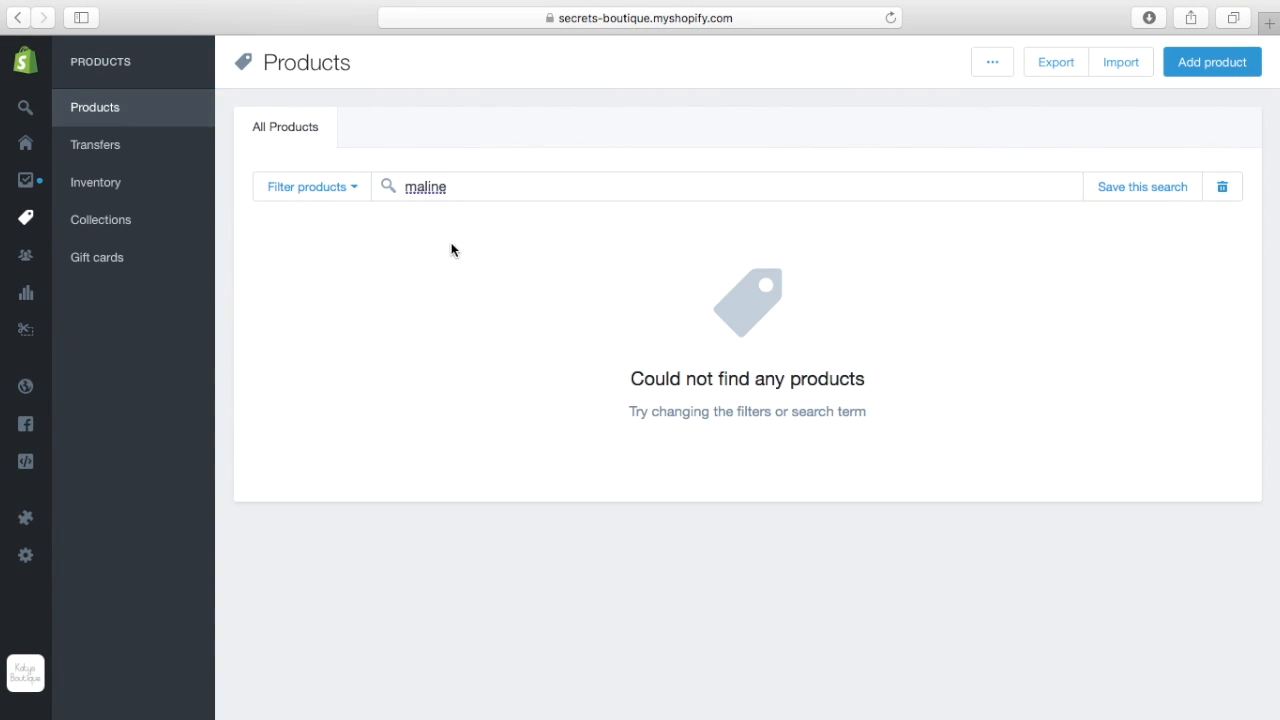
{"action": "left_click", "coordinate": [427, 186]}
{"action": "type", "text": "v"}
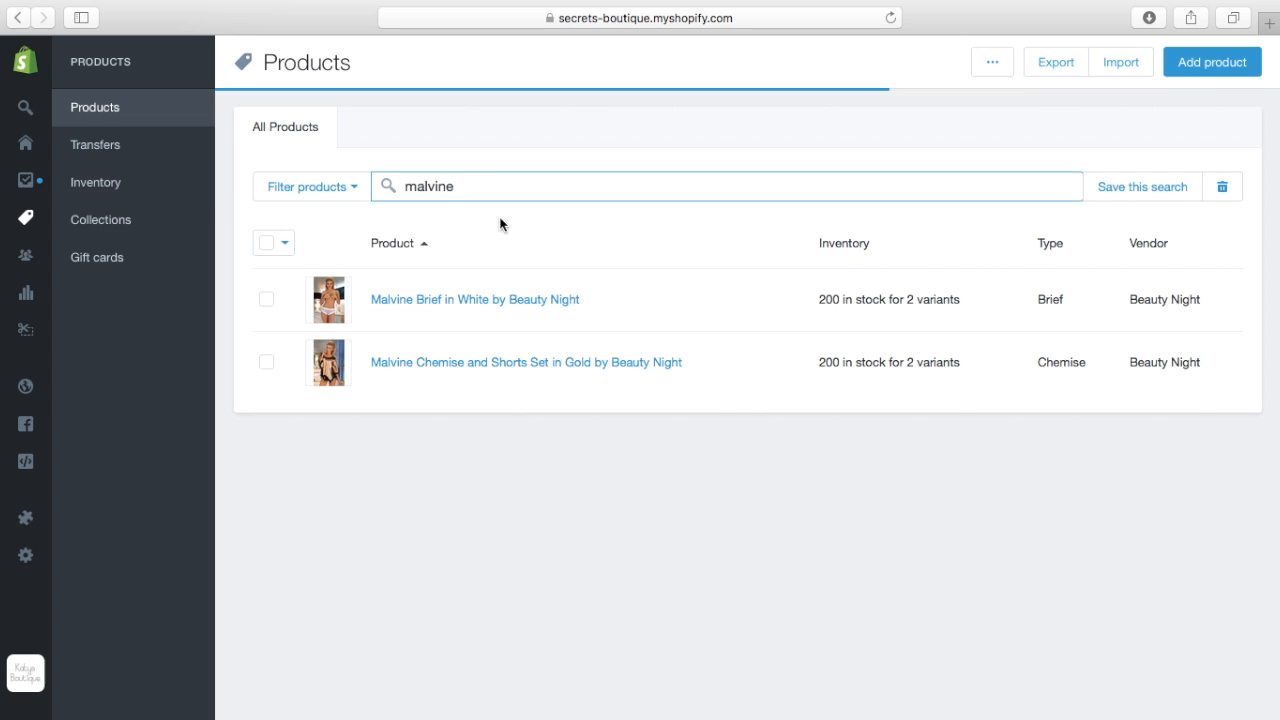
{"action": "left_click", "coordinate": [459, 299]}
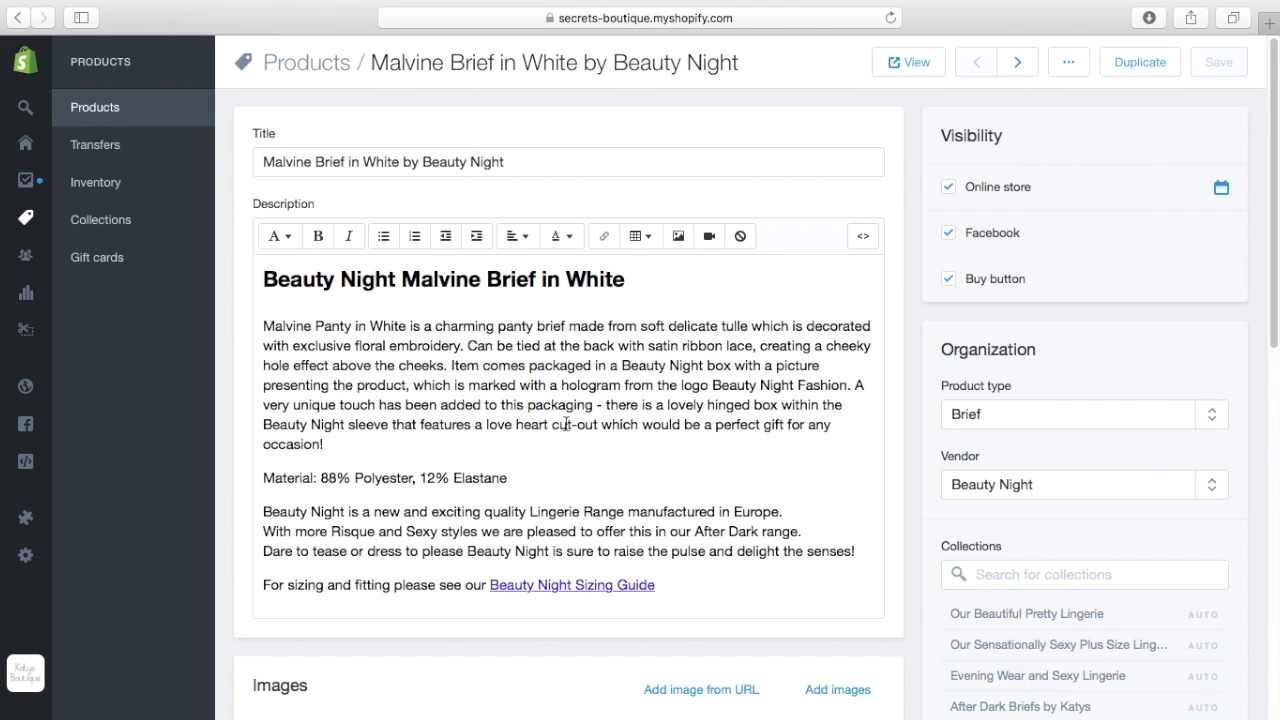
- Switch to the products_export-11 sheet in Excel and select the first product's Body (HTML) cell C2
{"action": "key", "text": "super+Tab"}
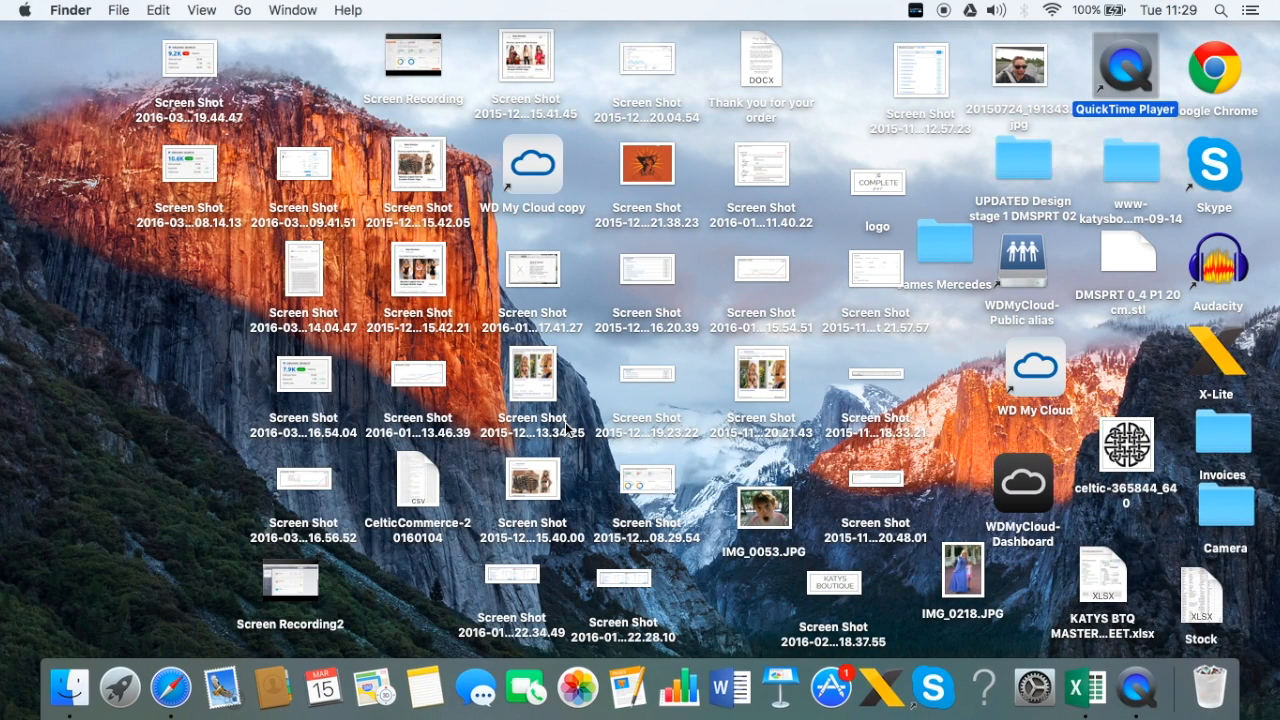
{"action": "left_click", "coordinate": [1085, 687]}
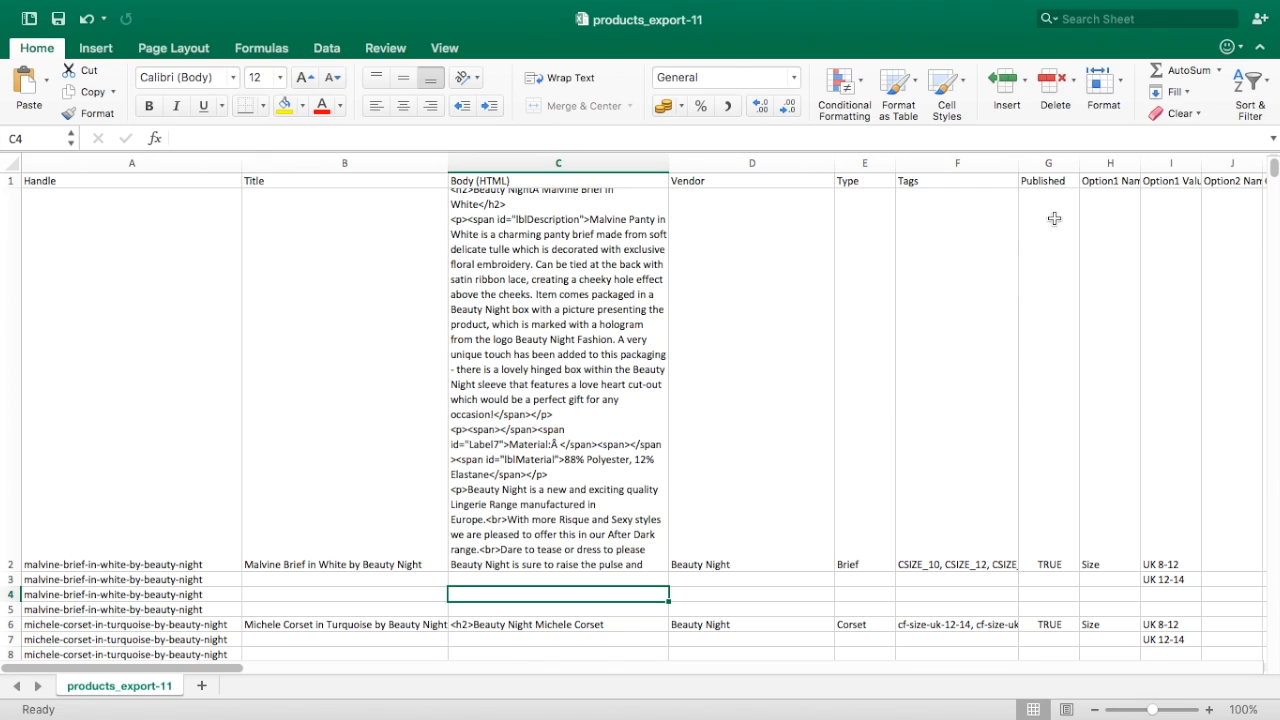
{"action": "left_click", "coordinate": [568, 263]}
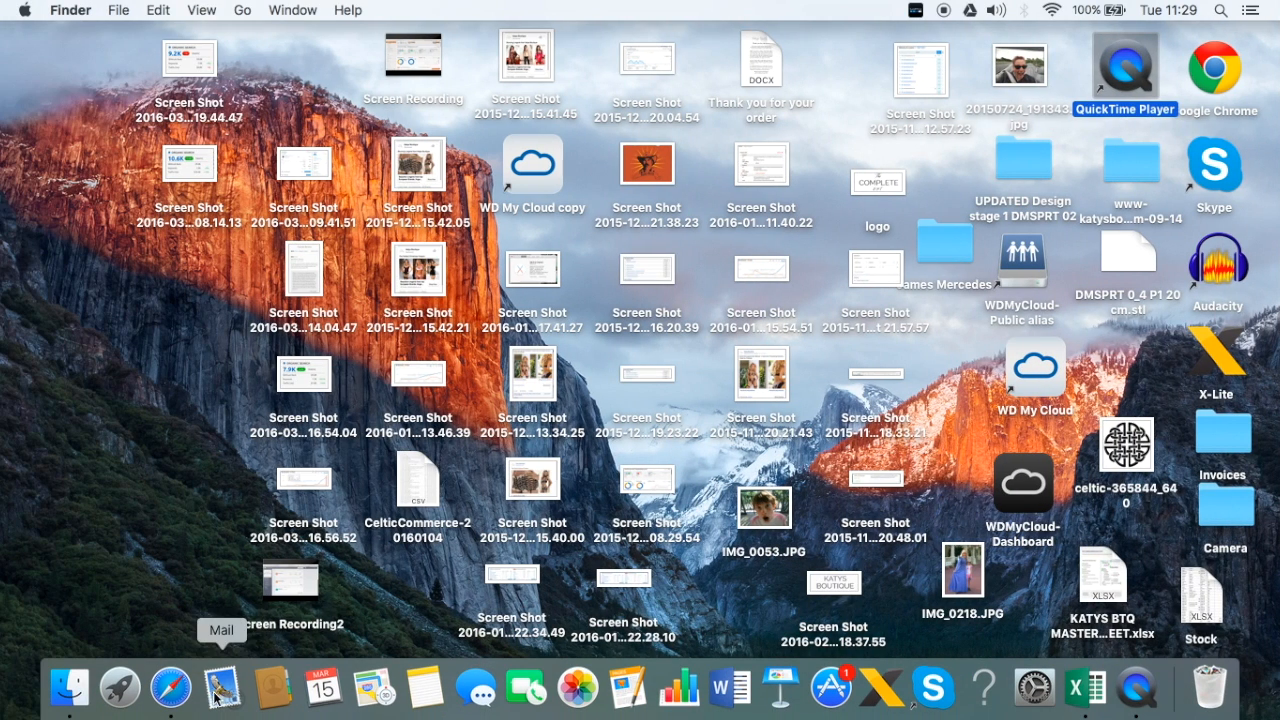
- Switch to Safari, highlight the Malvine Brief description's full HTML source to compare it with the export, and return to the formatted view
{"action": "left_click", "coordinate": [168, 690]}
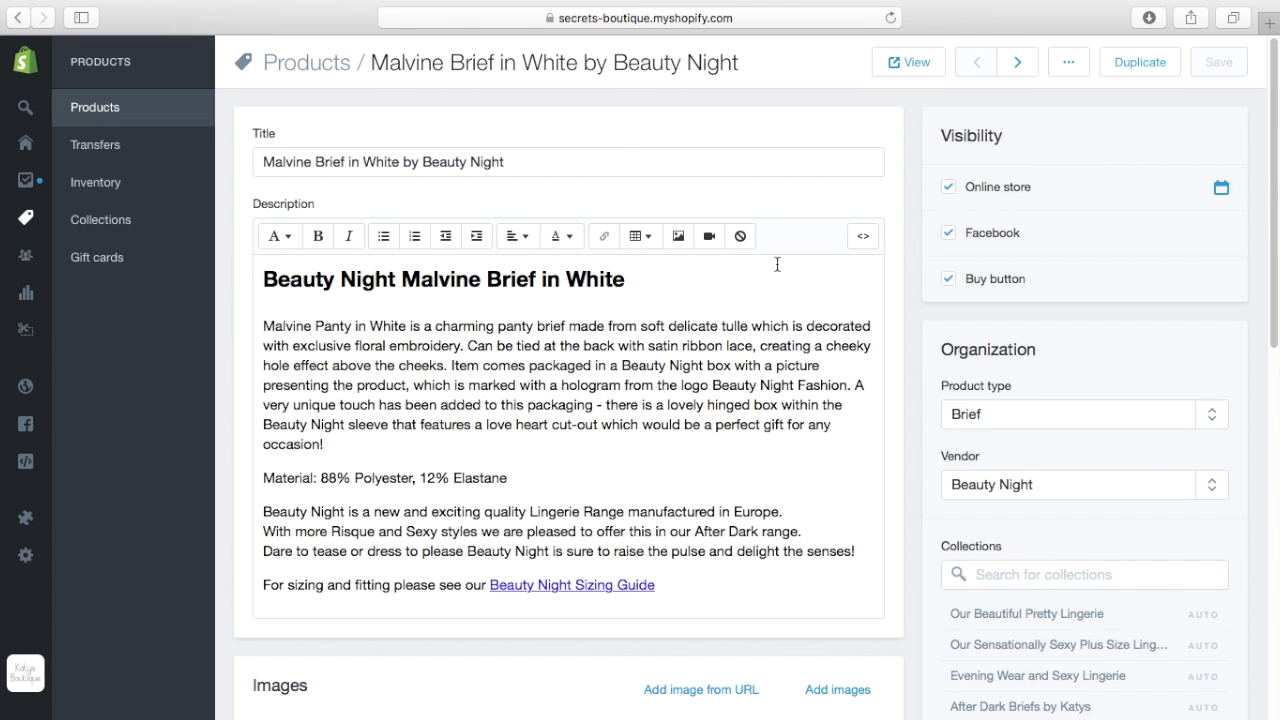
{"action": "left_click", "coordinate": [855, 243]}
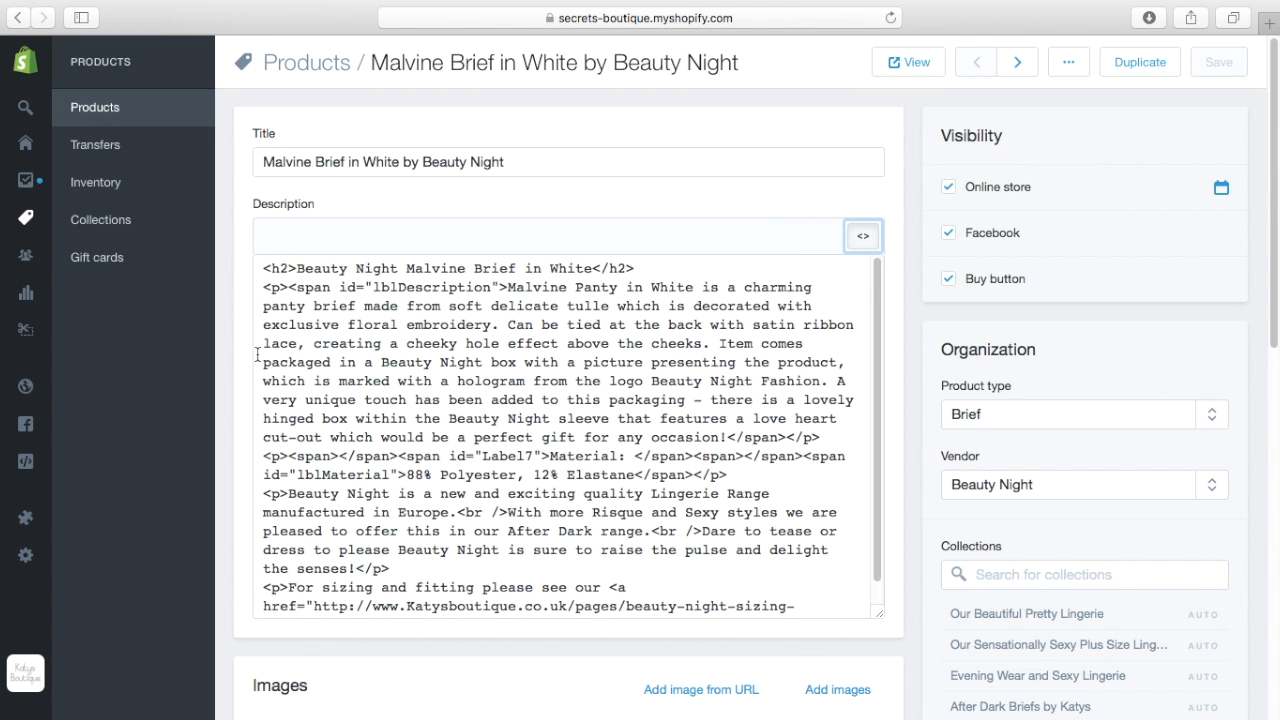
{"action": "left_click_drag", "start_coordinate": [267, 266], "coordinate": [536, 638]}
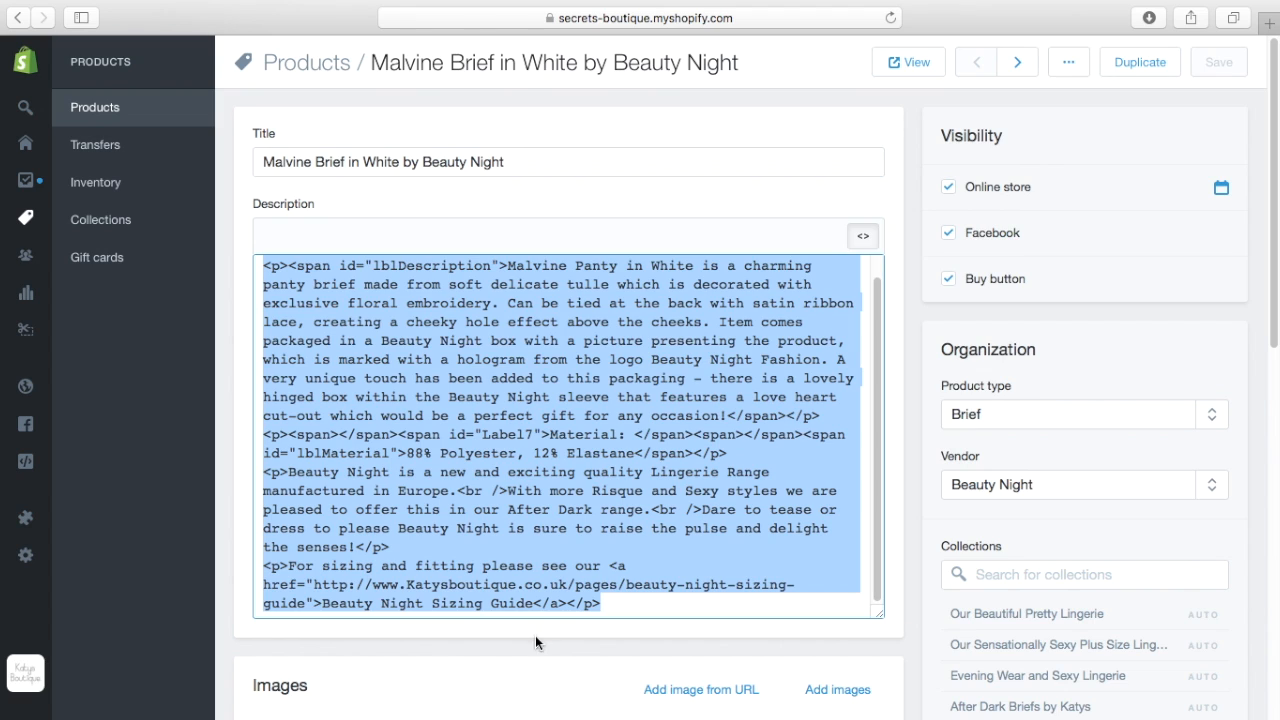
{"action": "left_click", "coordinate": [636, 462]}
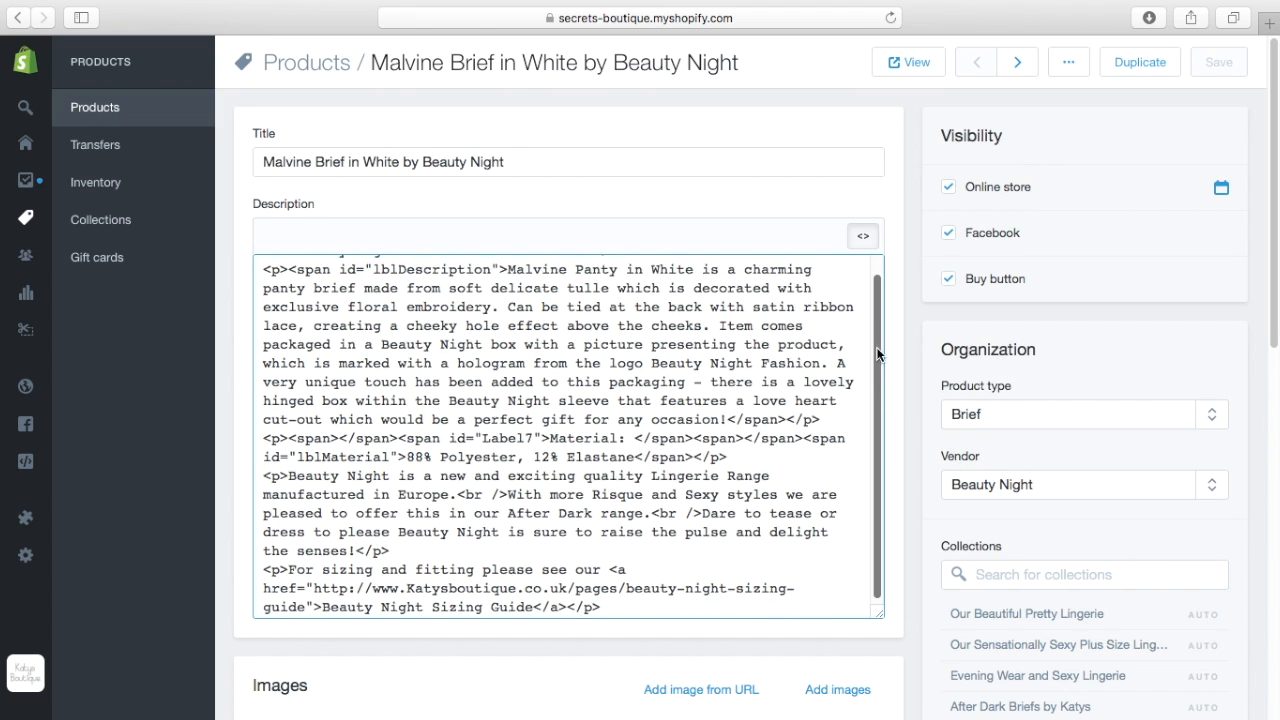
{"action": "scroll", "coordinate": [880, 371], "scroll_direction": "up", "scroll_amount": 2}
{"action": "left_click", "coordinate": [862, 236]}
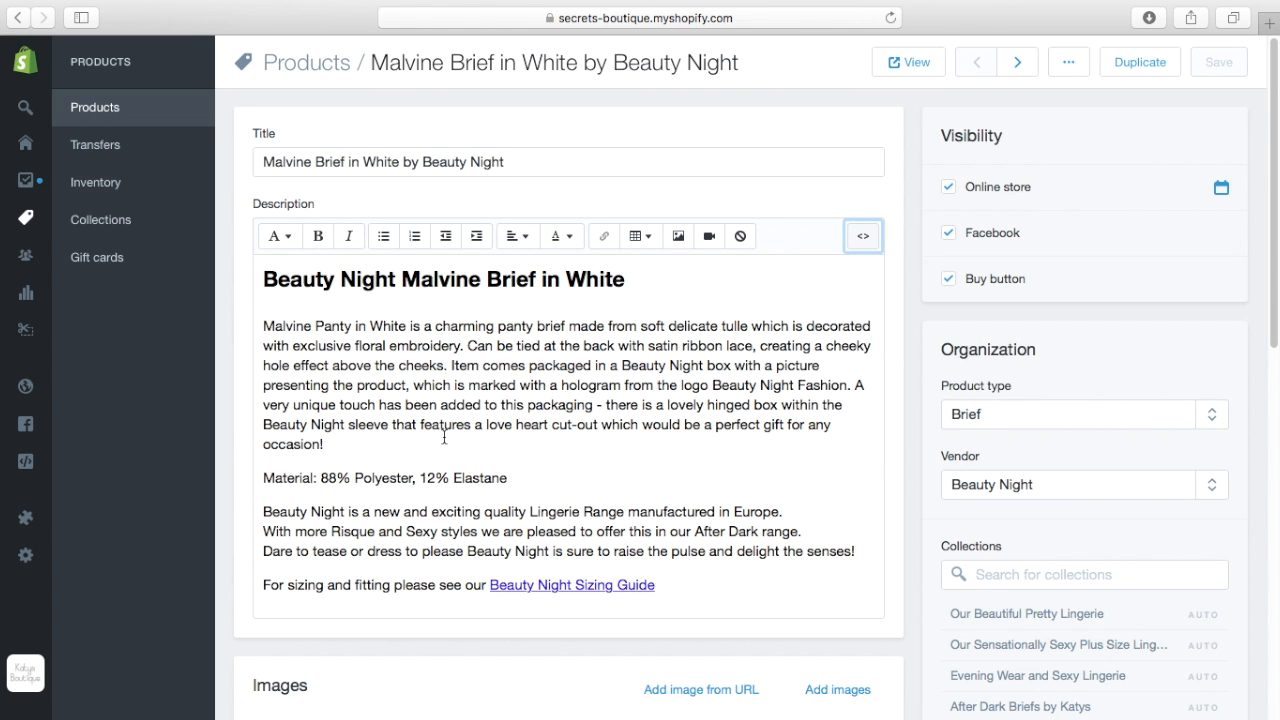
- Switch back to the exported sheet in Excel and examine the first product's Vendor, Type and Tags cells in row 2
{"action": "key", "text": "ctrl+Left"}
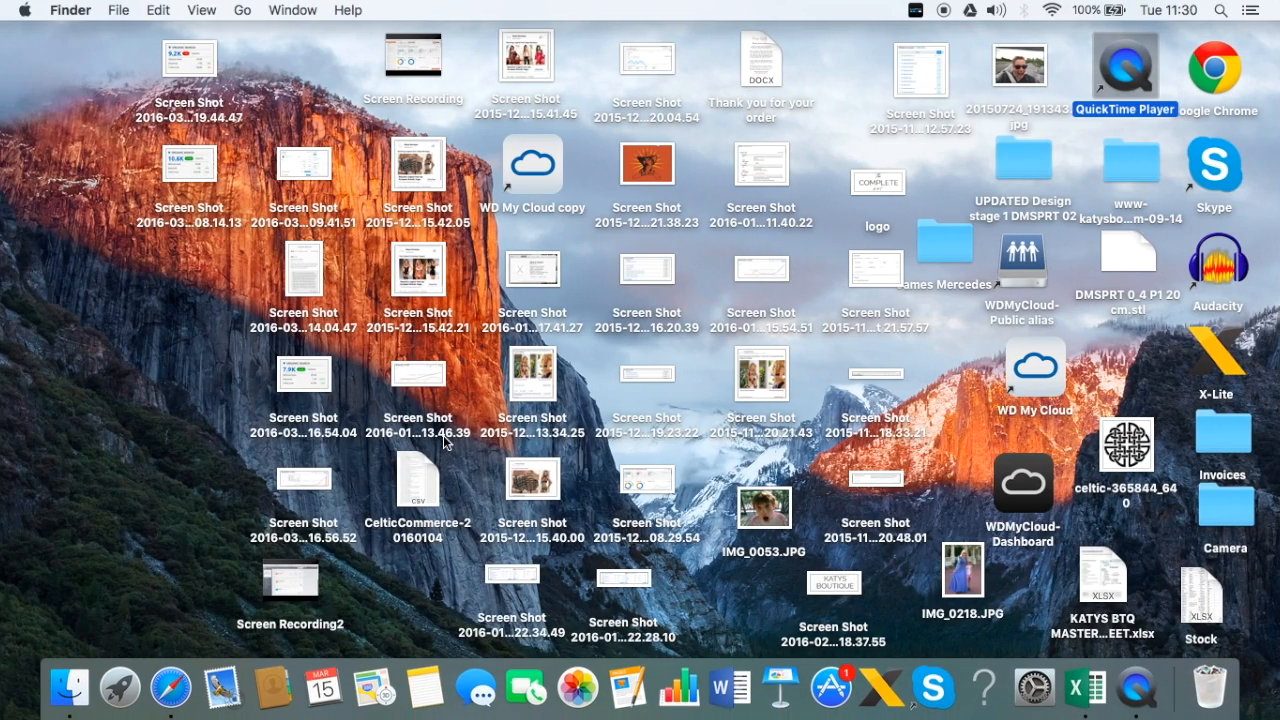
{"action": "left_click", "coordinate": [1090, 688]}
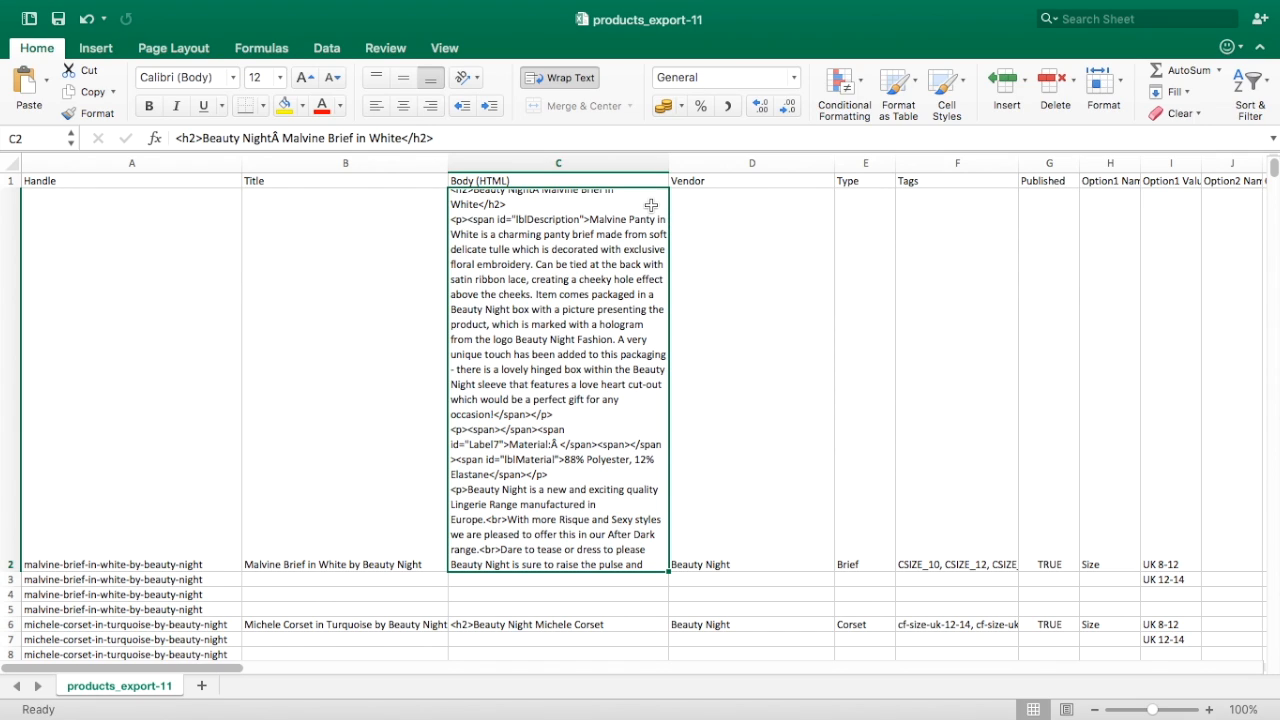
{"action": "left_click", "coordinate": [713, 270]}
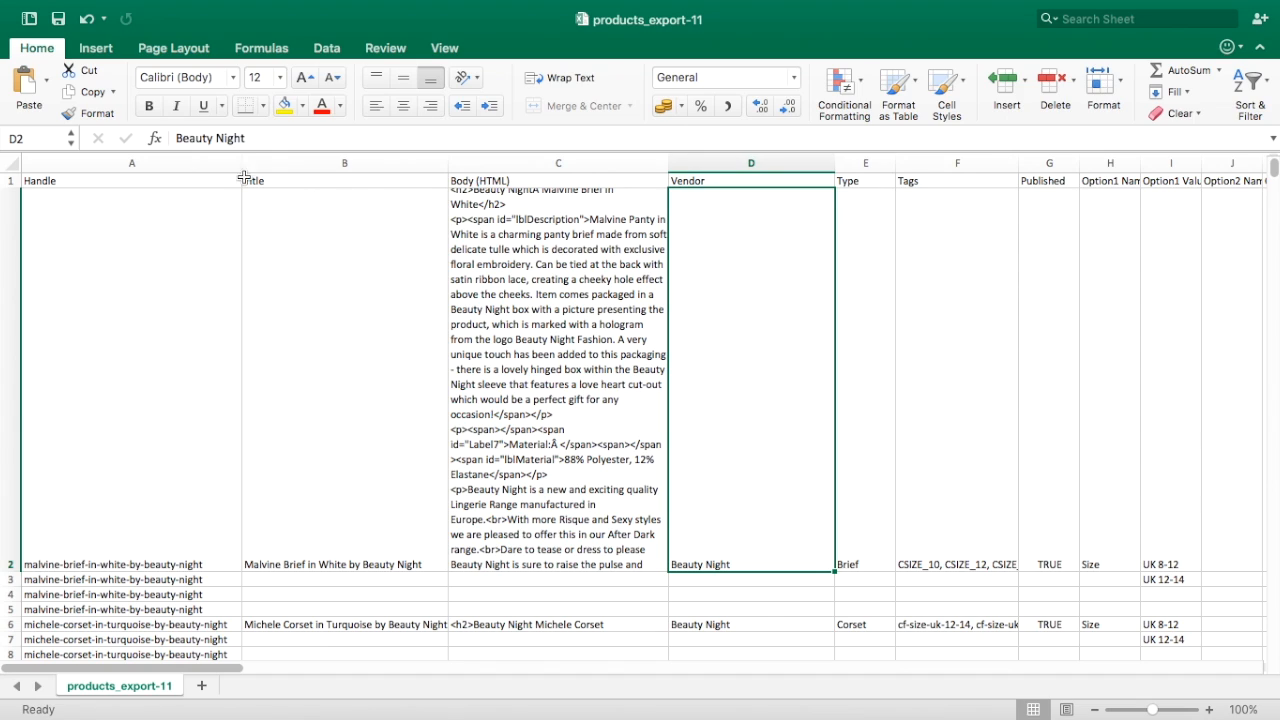
{"action": "left_click", "coordinate": [880, 223]}
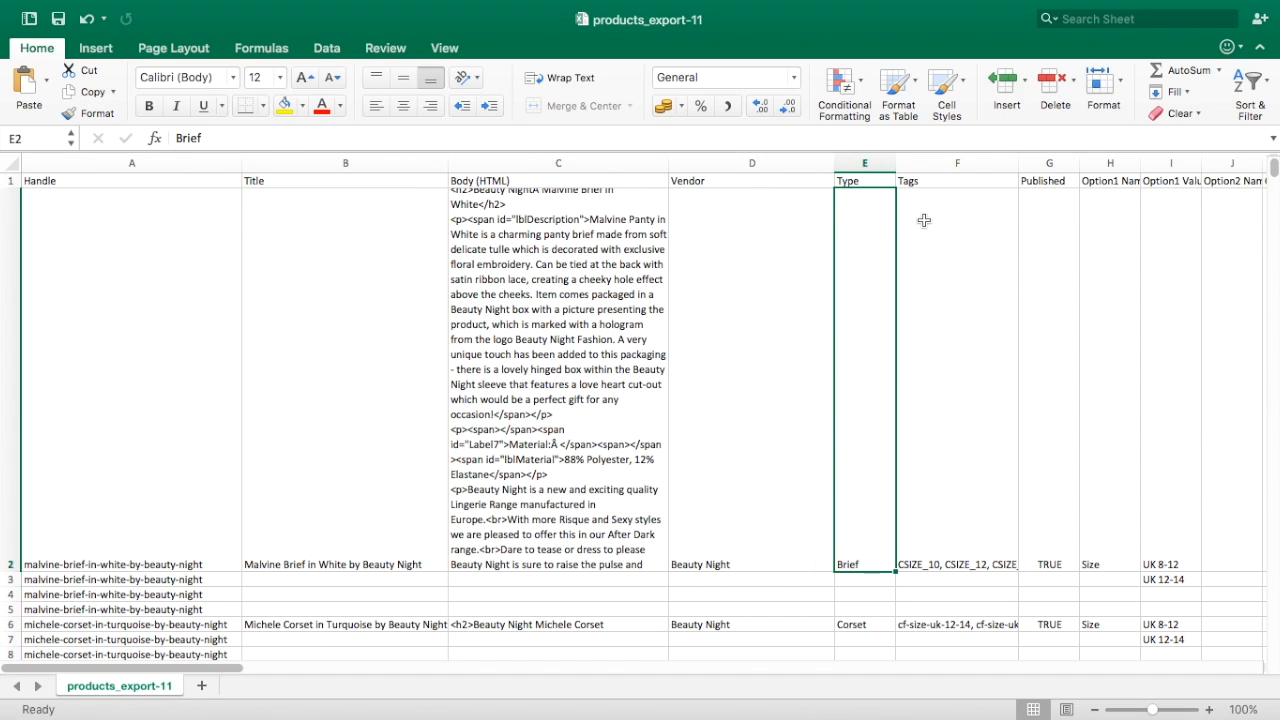
{"action": "left_click", "coordinate": [971, 228]}
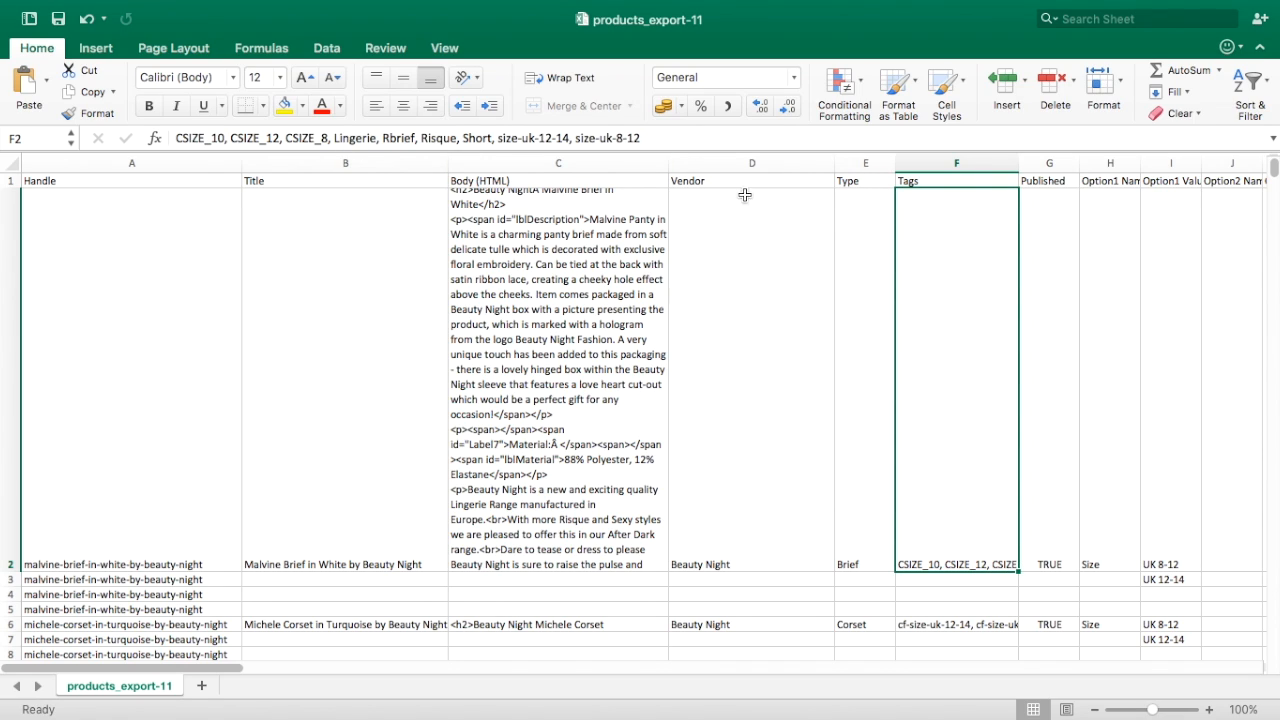
{"action": "left_click", "coordinate": [870, 219]}
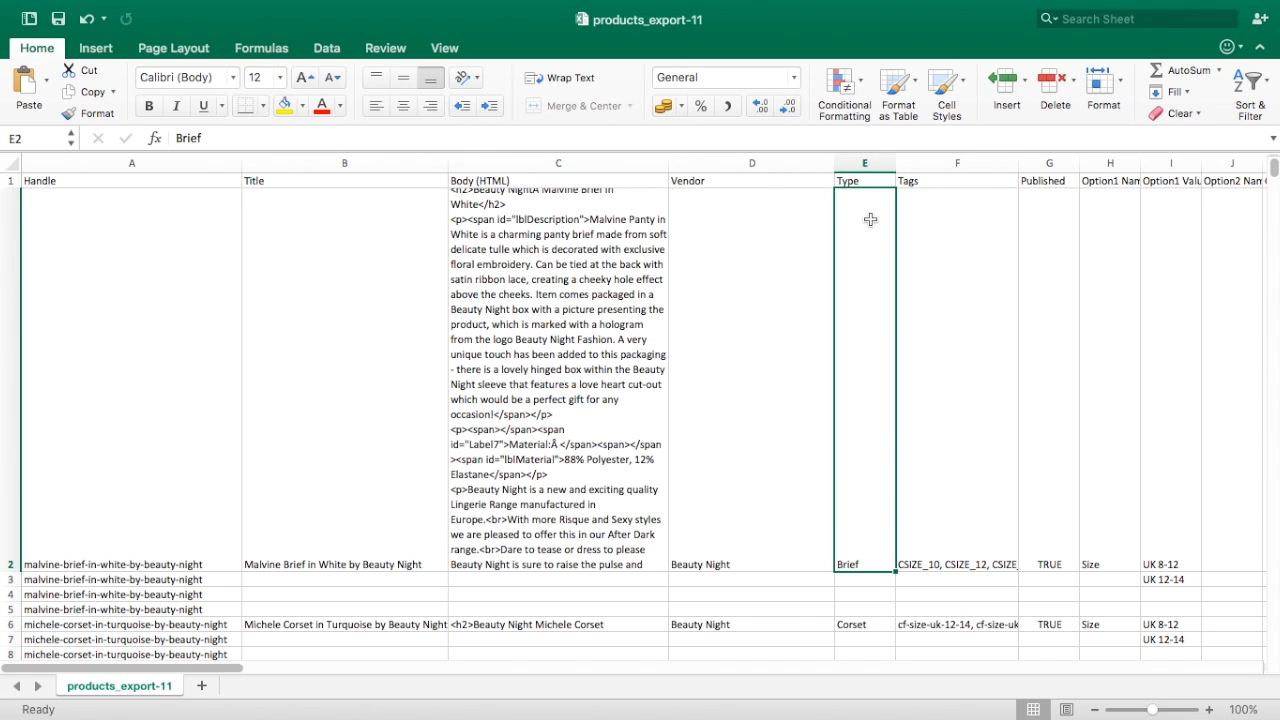
{"action": "left_click", "coordinate": [729, 210]}
{"action": "left_click", "coordinate": [843, 228]}
{"action": "left_click", "coordinate": [987, 235]}
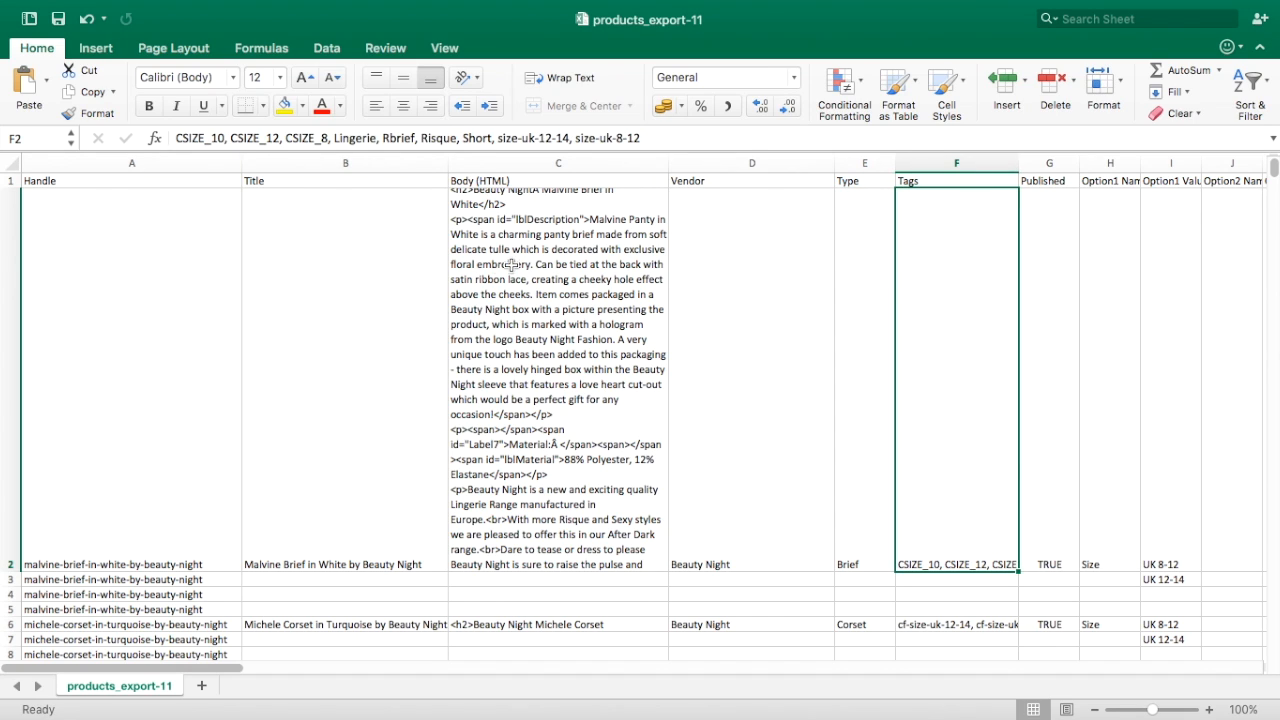
{"action": "left_click", "coordinate": [733, 247]}
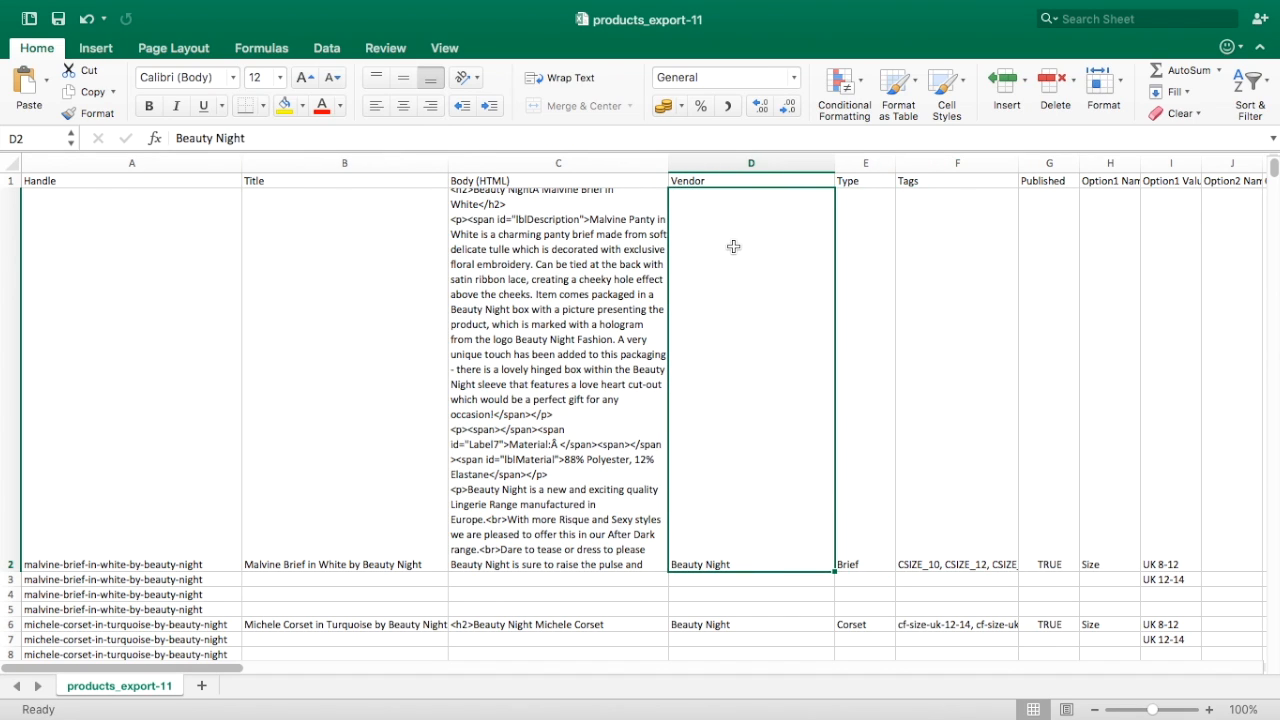
{"action": "left_click", "coordinate": [863, 244]}
{"action": "left_click", "coordinate": [917, 246]}
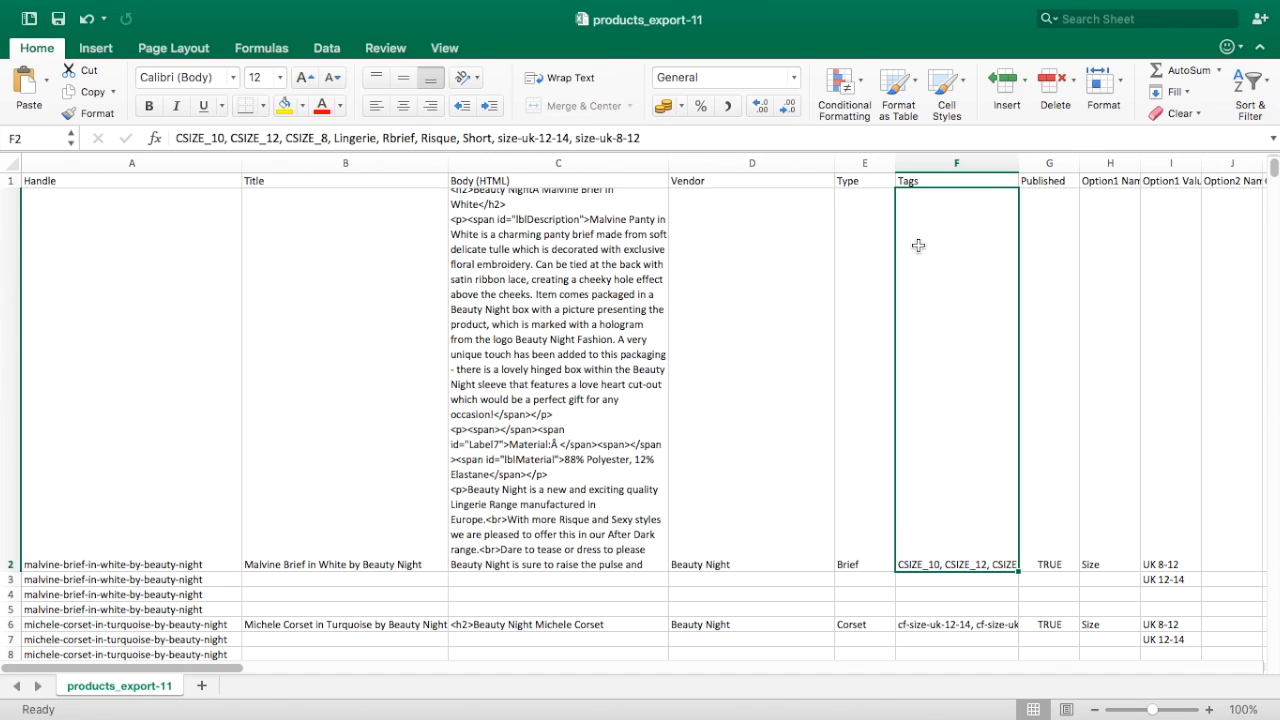
{"action": "left_click", "coordinate": [758, 248]}
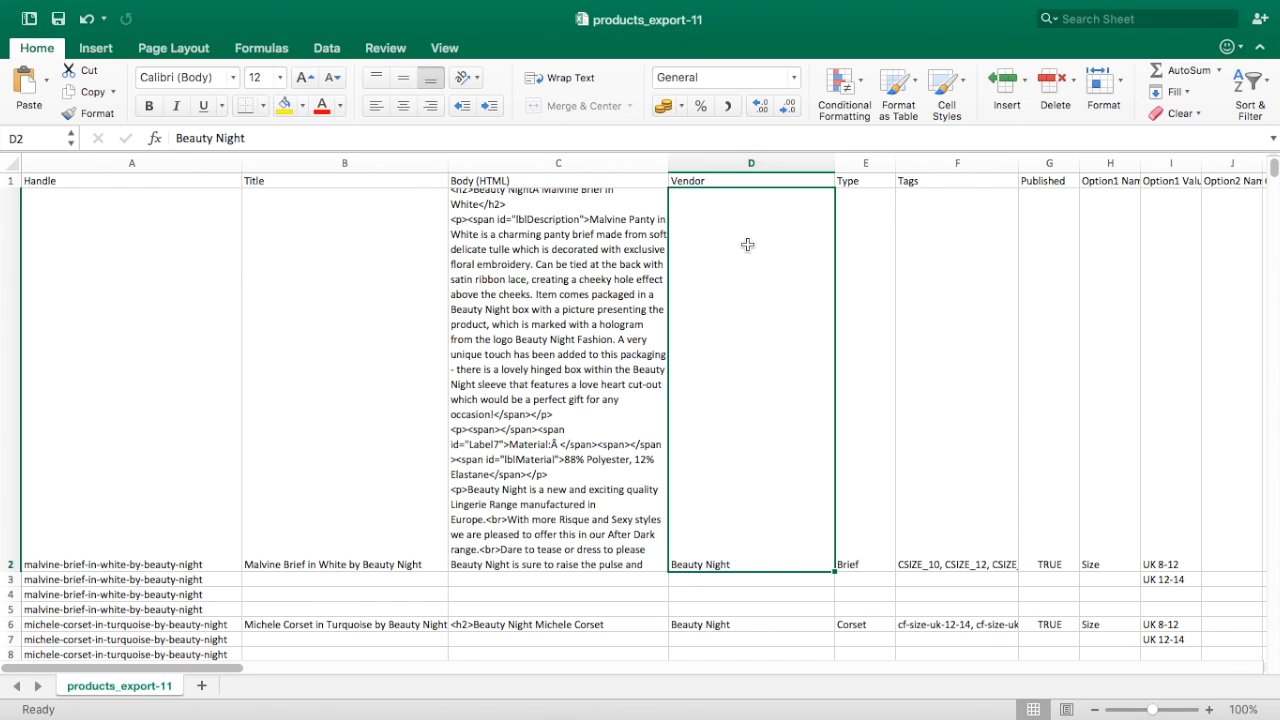
{"action": "left_click", "coordinate": [251, 50]}
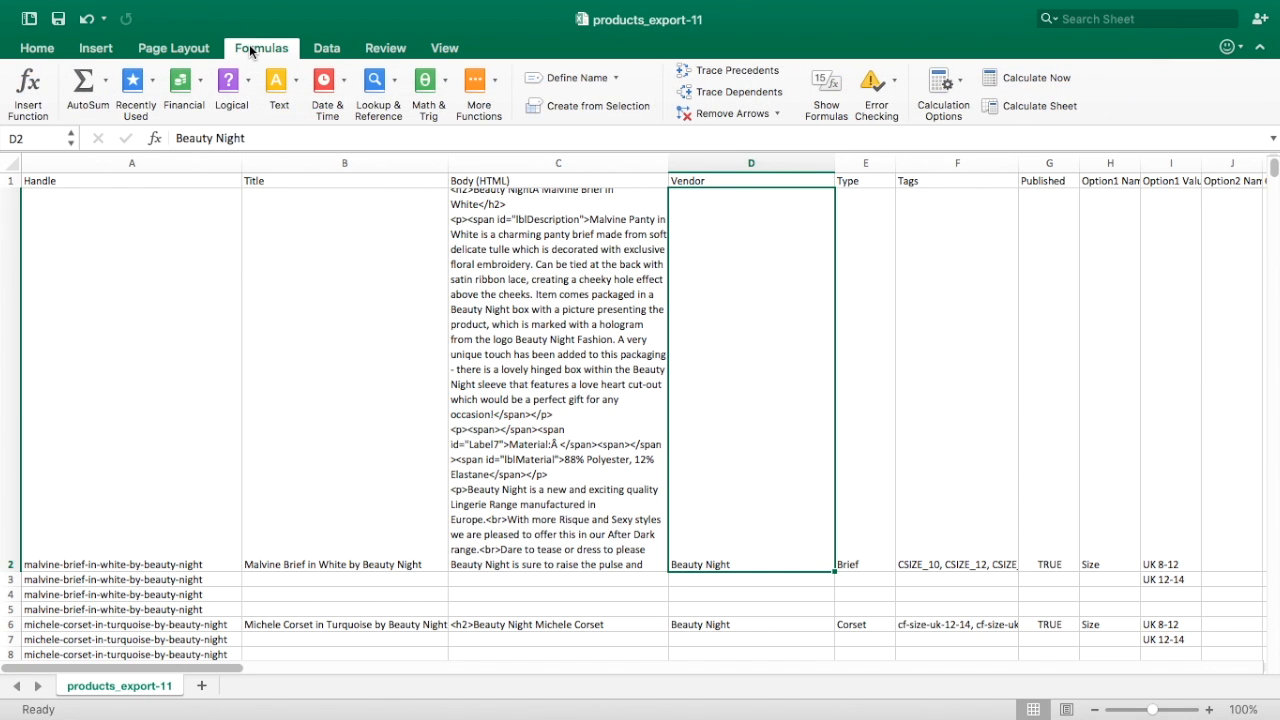
{"action": "left_click", "coordinate": [300, 107]}
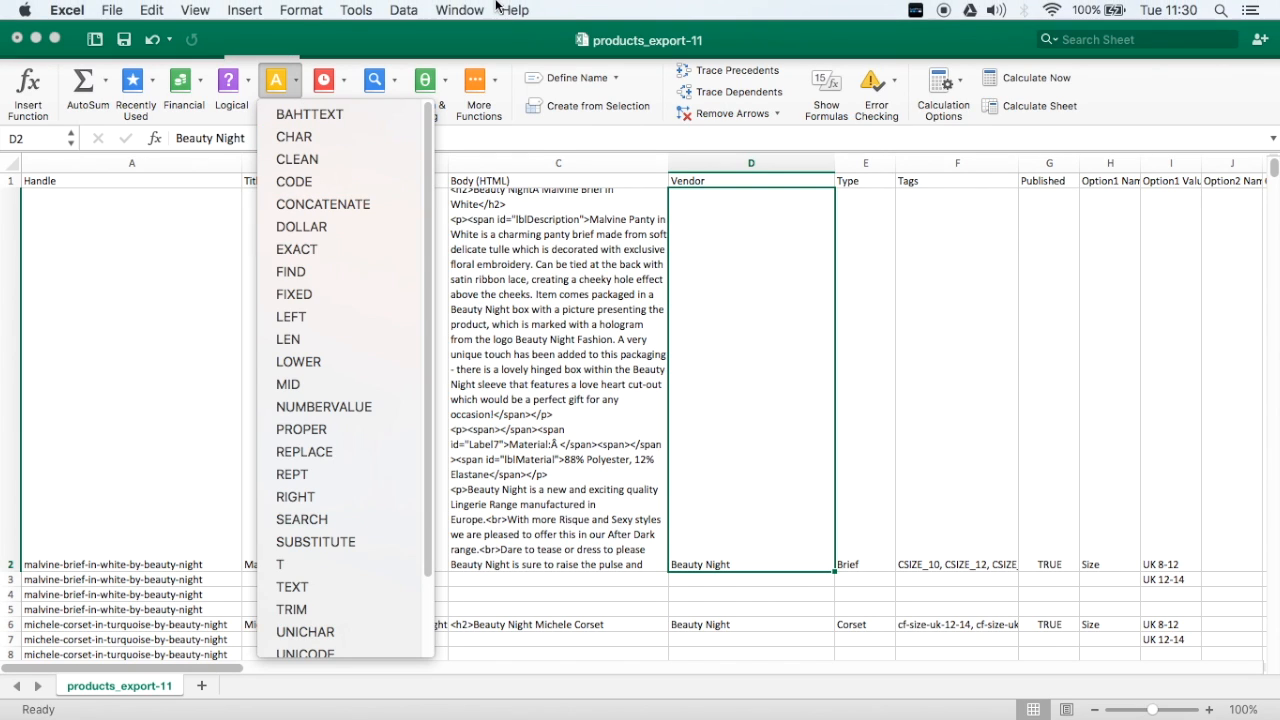
{"action": "left_click", "coordinate": [503, 43]}
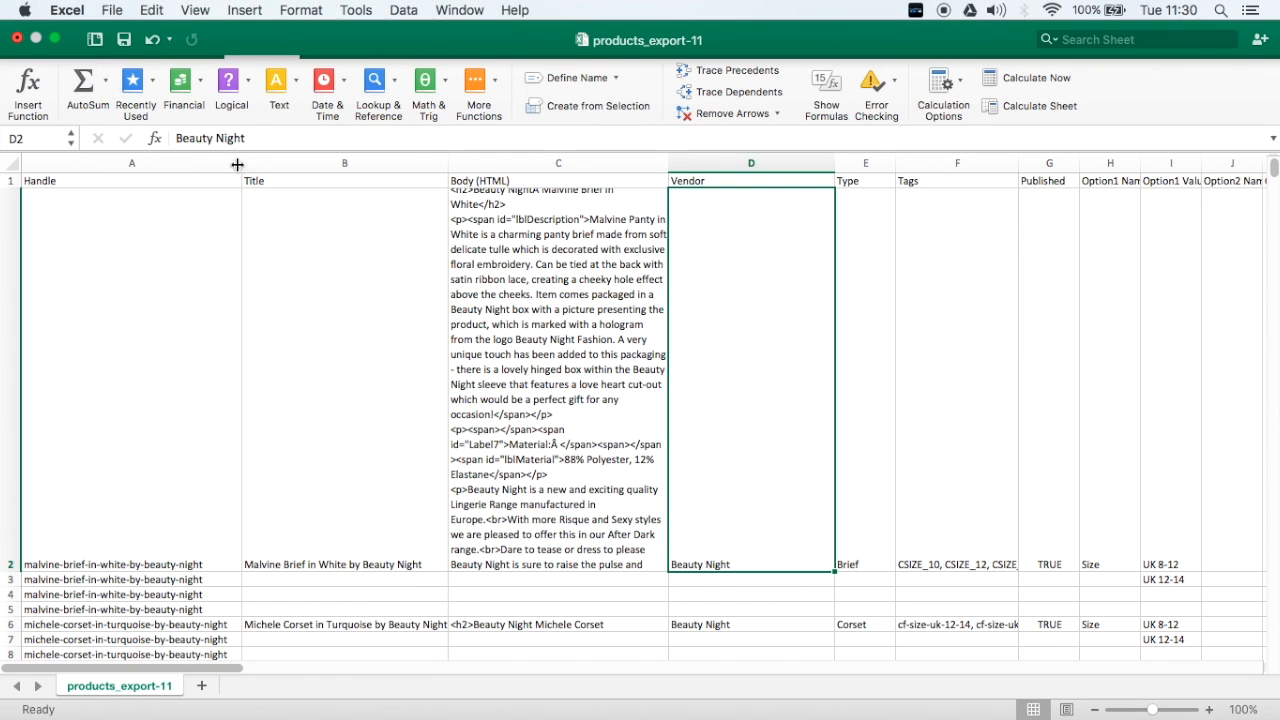
- Go through the columns from Body (HTML), examining the first product's Vendor, Type and Tags cells and selecting the whole Published column
{"action": "left_click", "coordinate": [512, 287]}
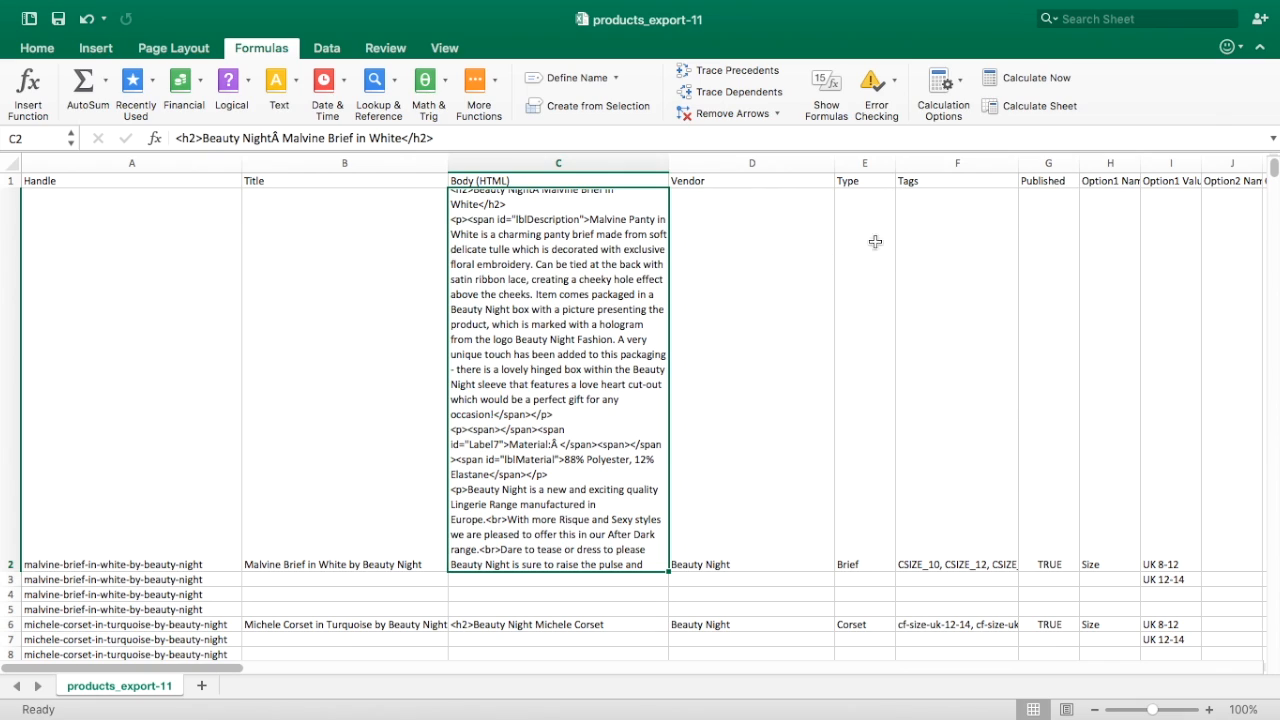
{"action": "key", "text": "Up"}
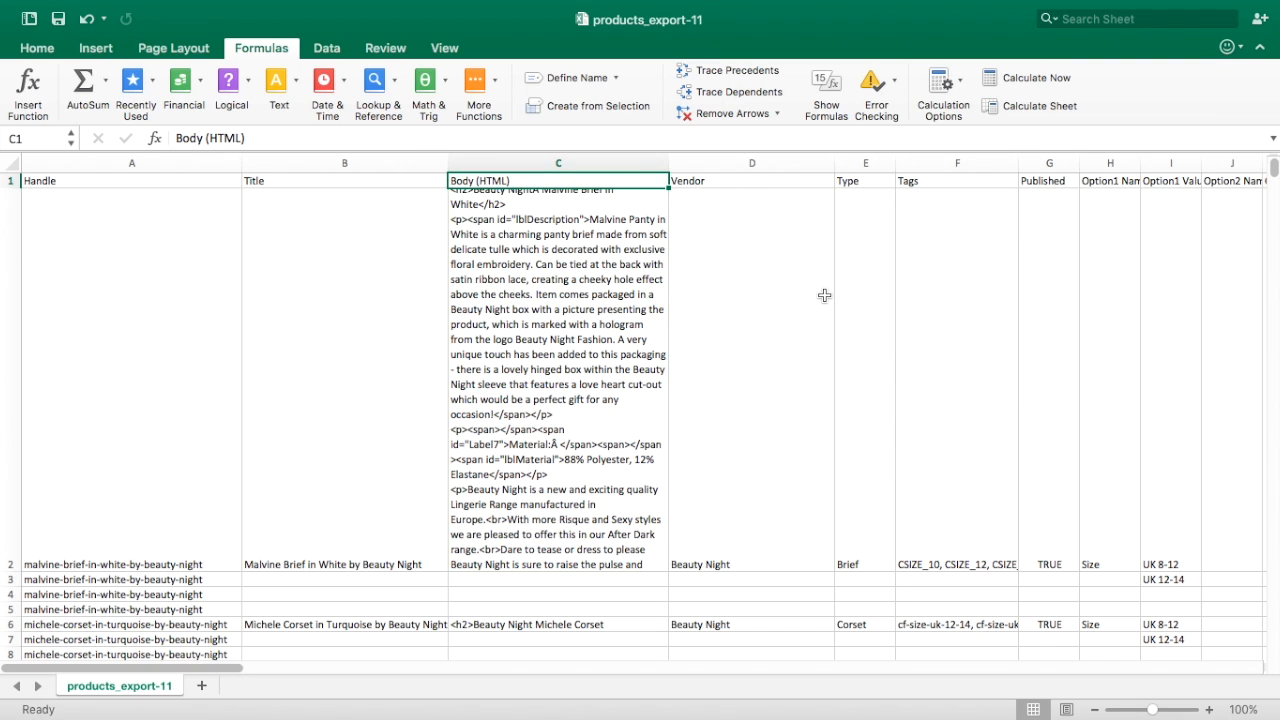
{"action": "key", "text": "Right"}
{"action": "key", "text": "Right"}
{"action": "key", "text": "Right"}
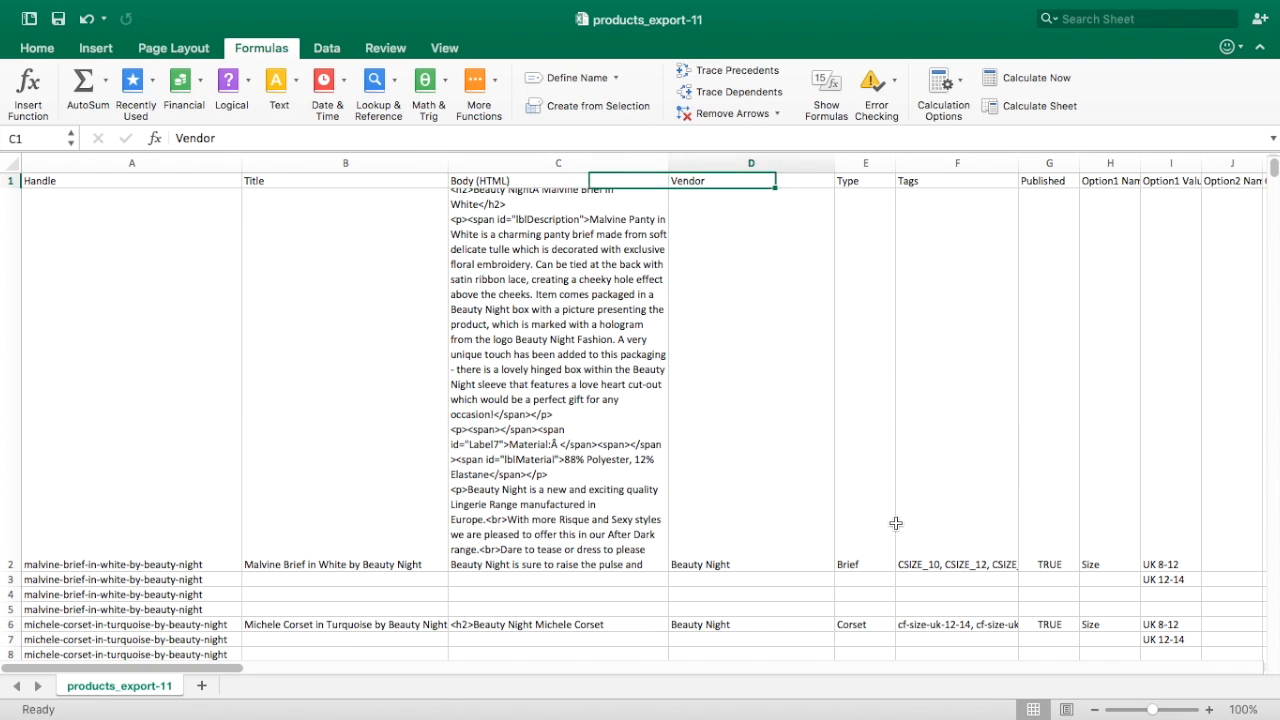
{"action": "left_click", "coordinate": [994, 393]}
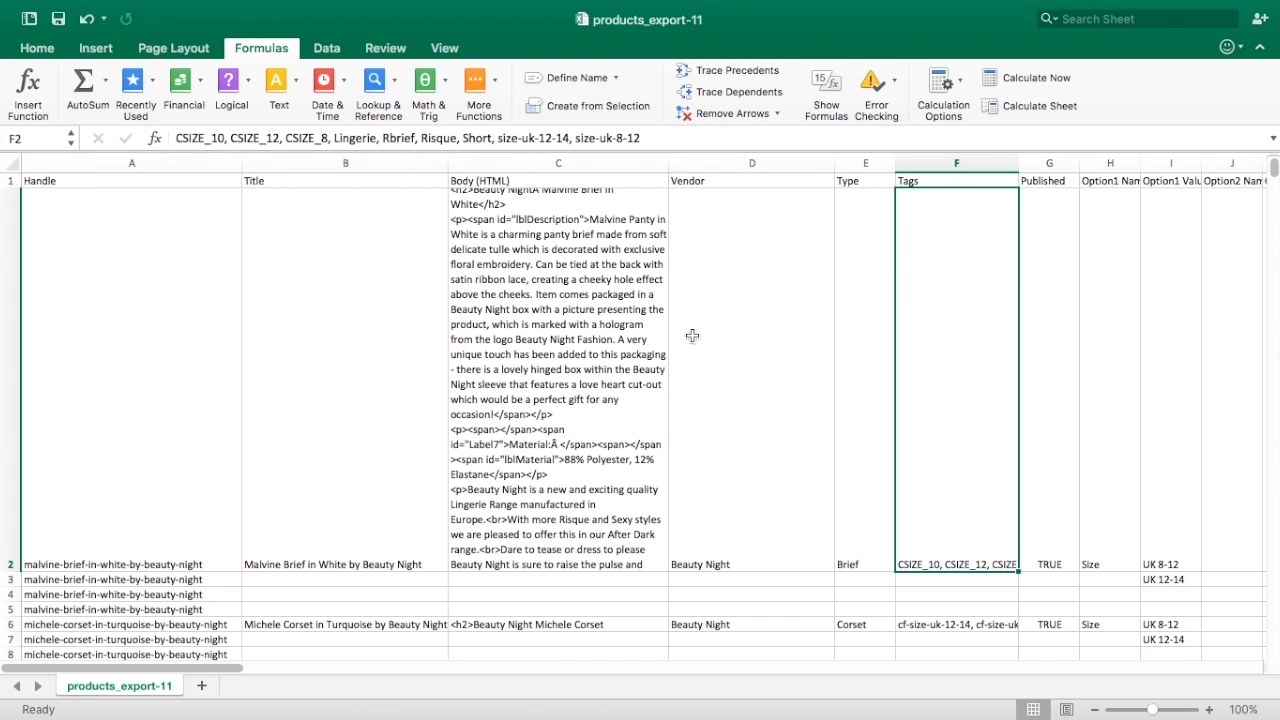
{"action": "left_click", "coordinate": [786, 285]}
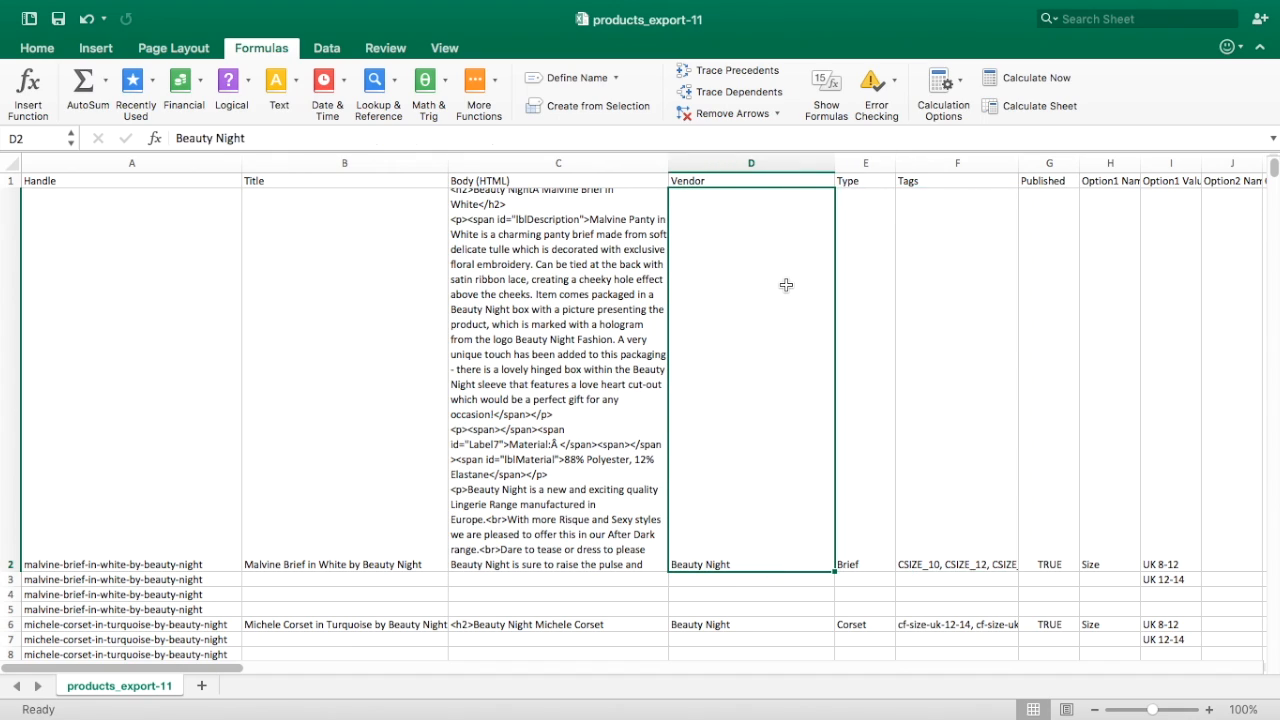
{"action": "left_click", "coordinate": [868, 215]}
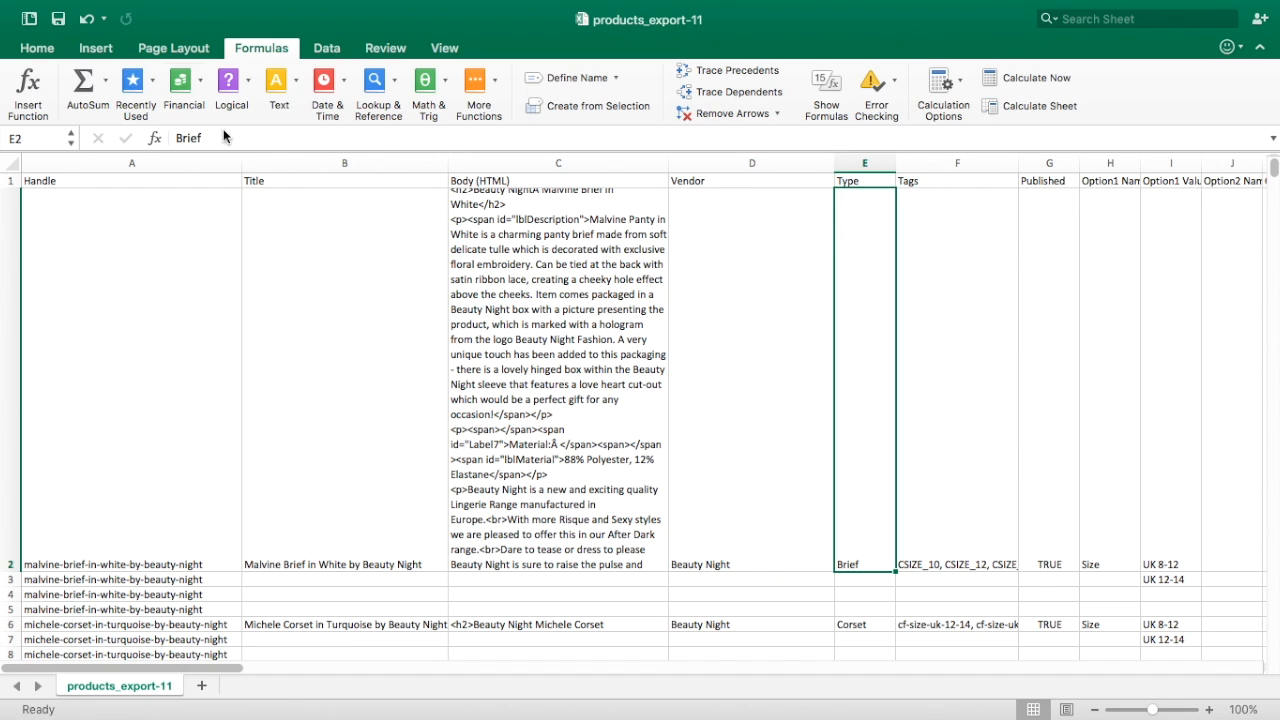
{"action": "left_click", "coordinate": [943, 246]}
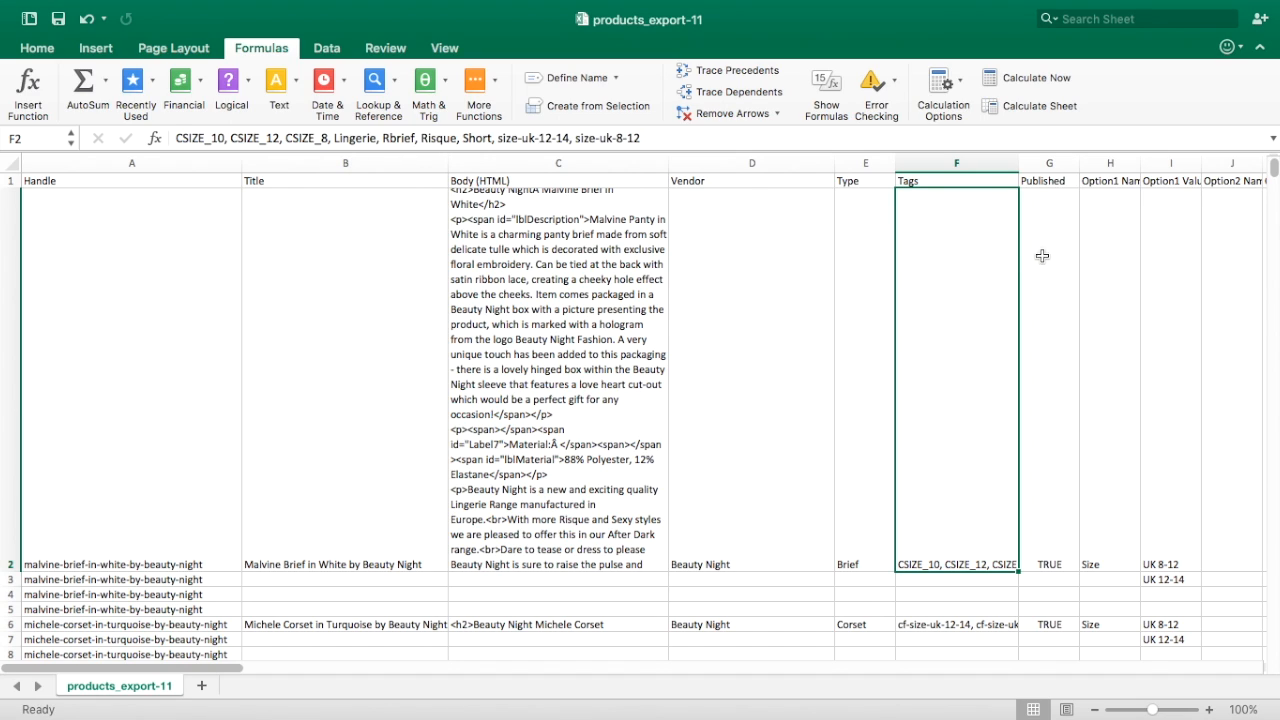
{"action": "left_click", "coordinate": [1049, 163]}
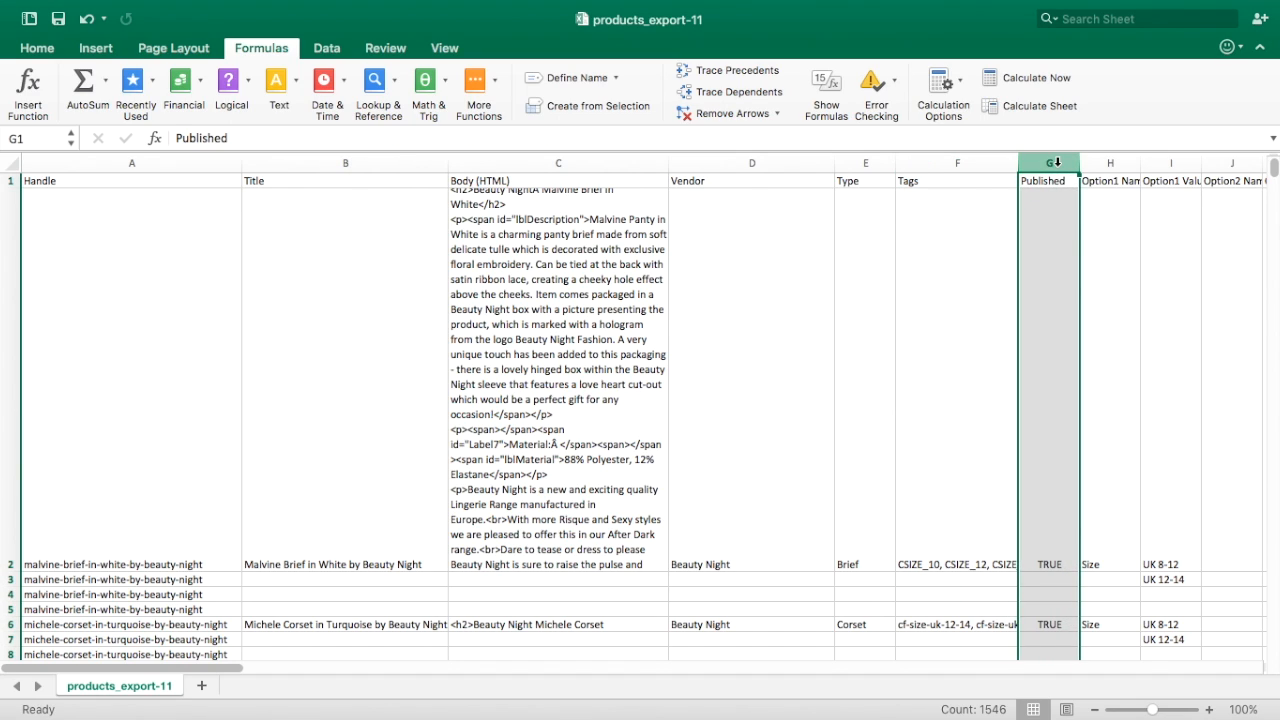
{"action": "left_click", "coordinate": [102, 50]}
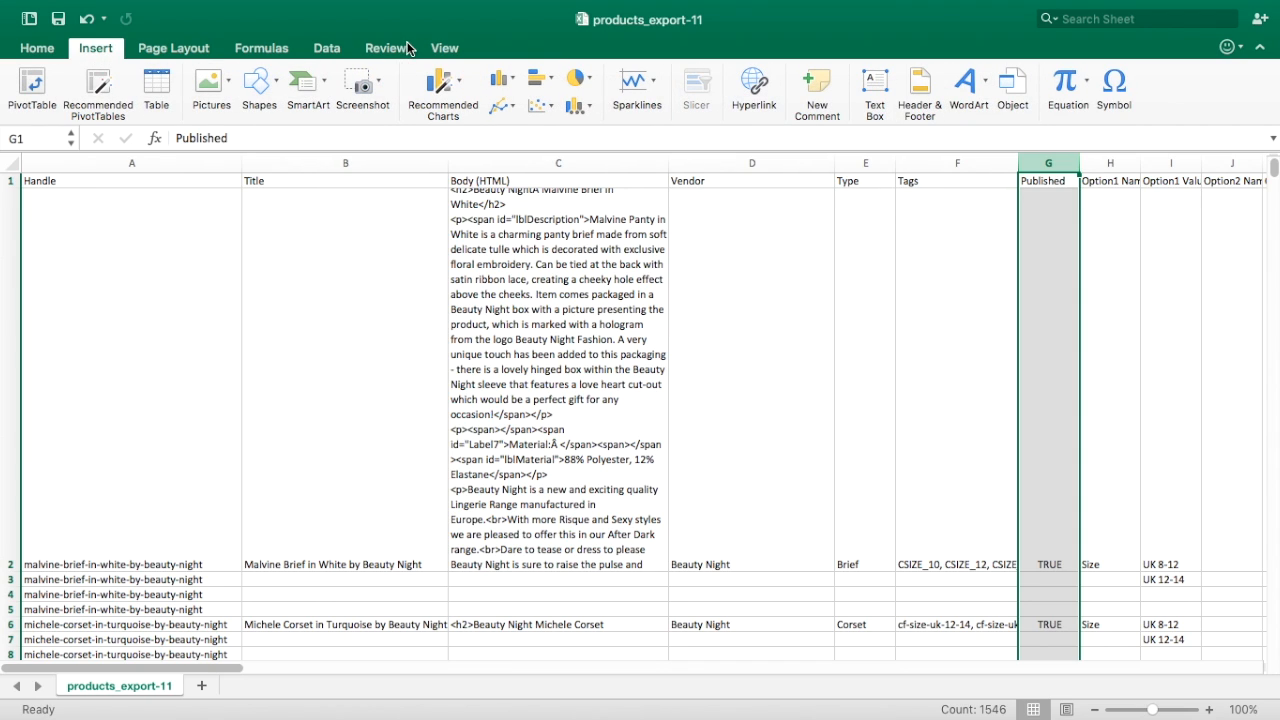
{"action": "left_click", "coordinate": [37, 48]}
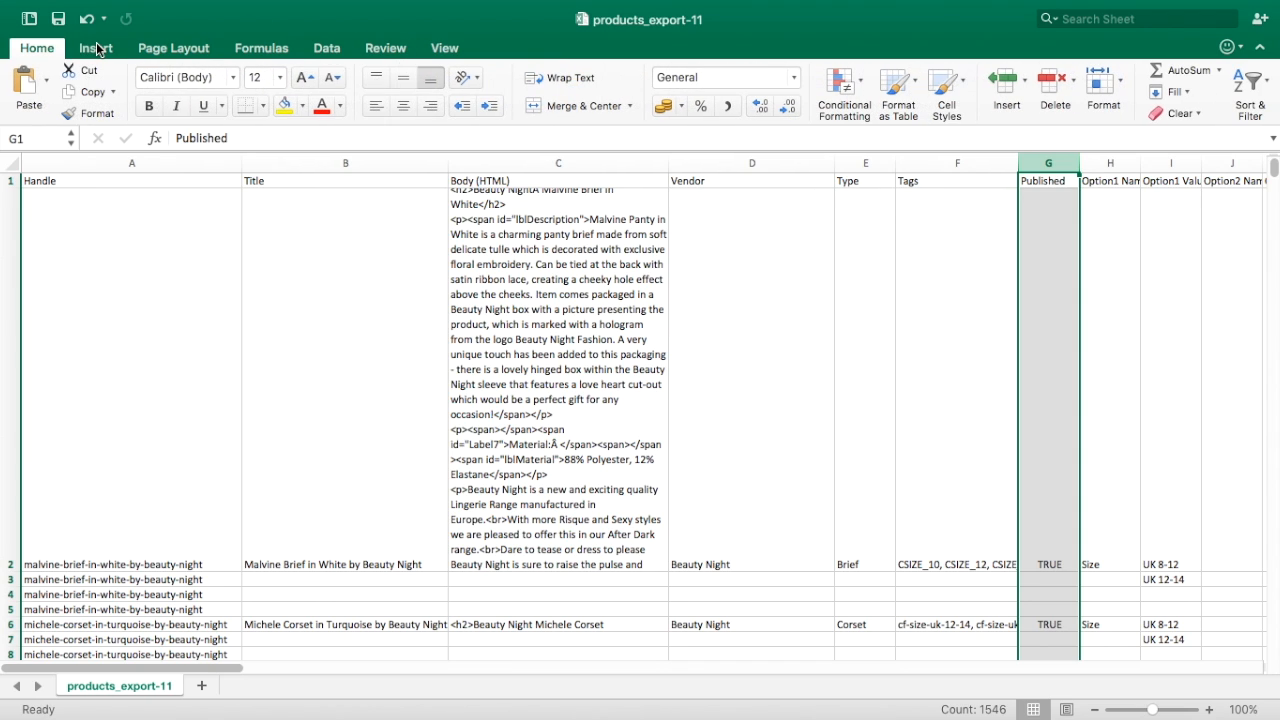
{"action": "left_click", "coordinate": [97, 50]}
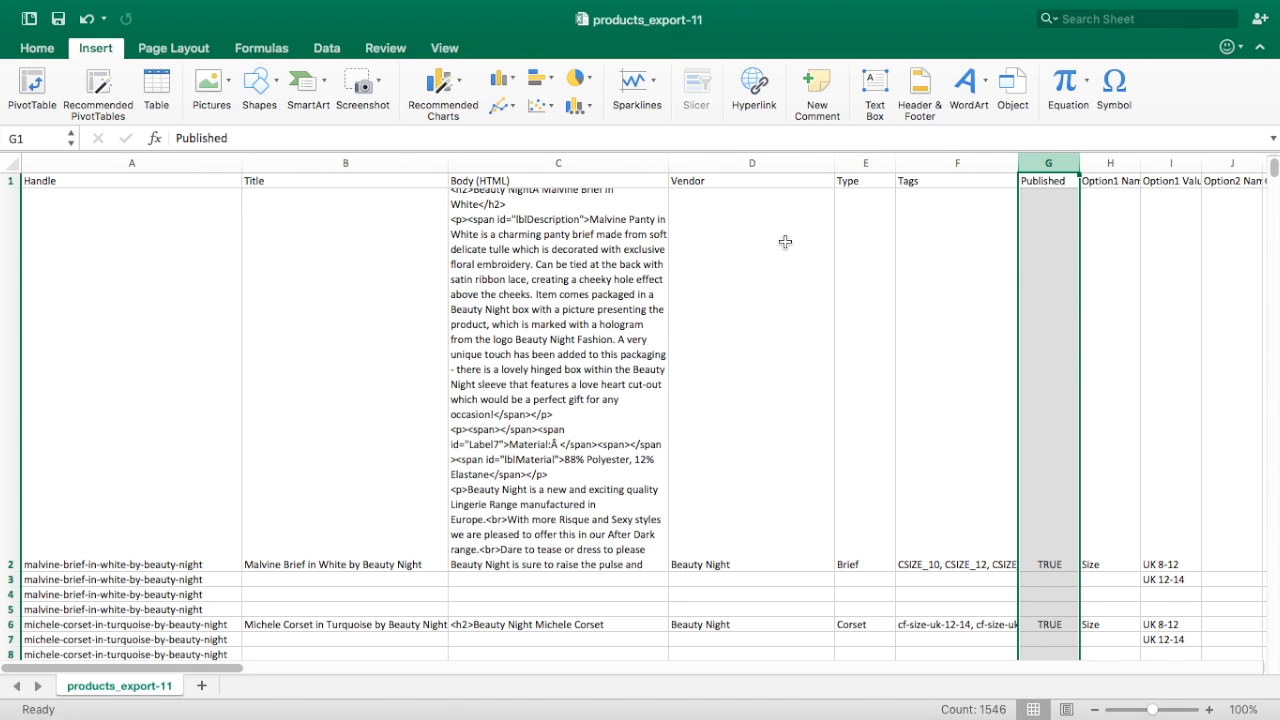
- Review the first product's Tags, Type and Vendor cells in row 2 once more
{"action": "left_click", "coordinate": [924, 235]}
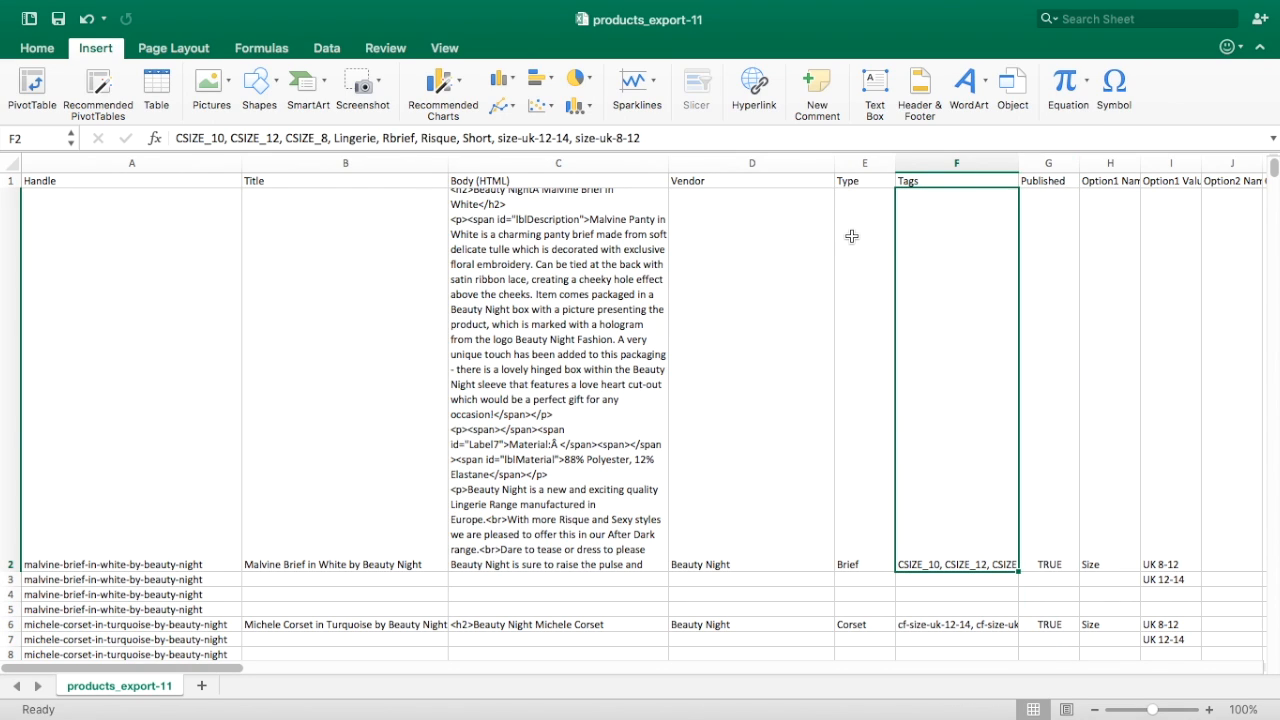
{"action": "left_click", "coordinate": [852, 240]}
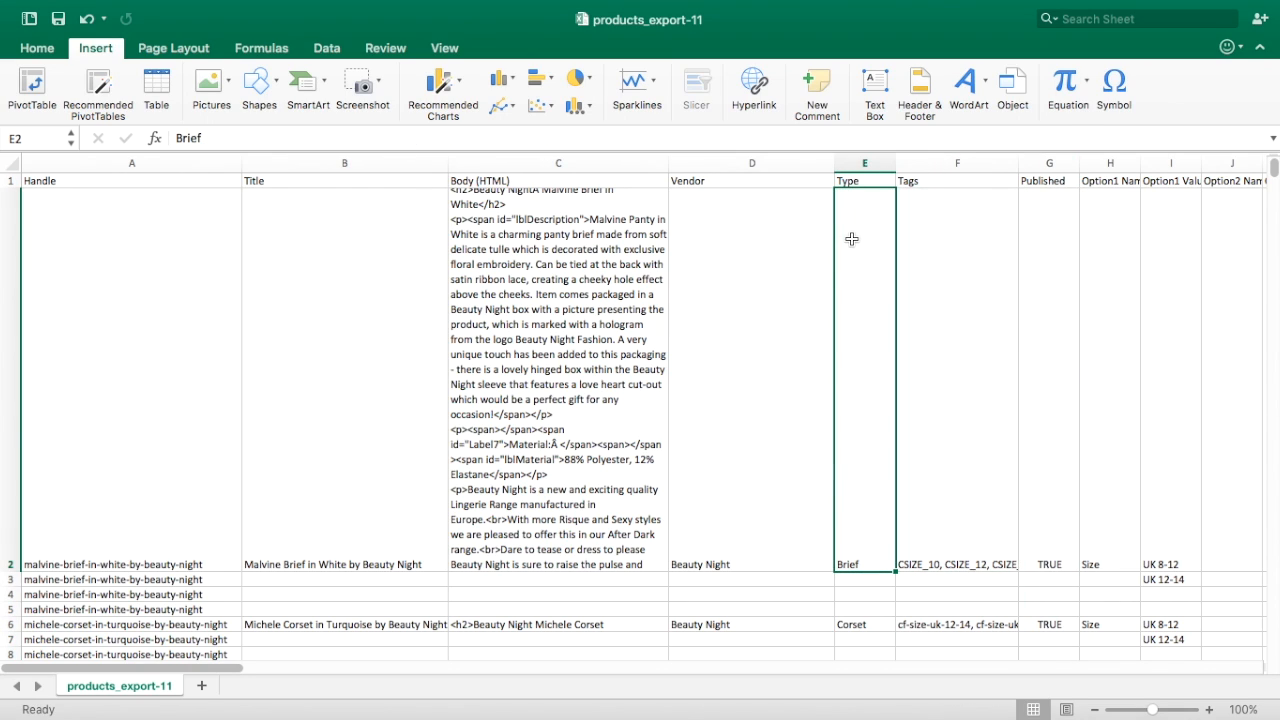
{"action": "left_click", "coordinate": [785, 260]}
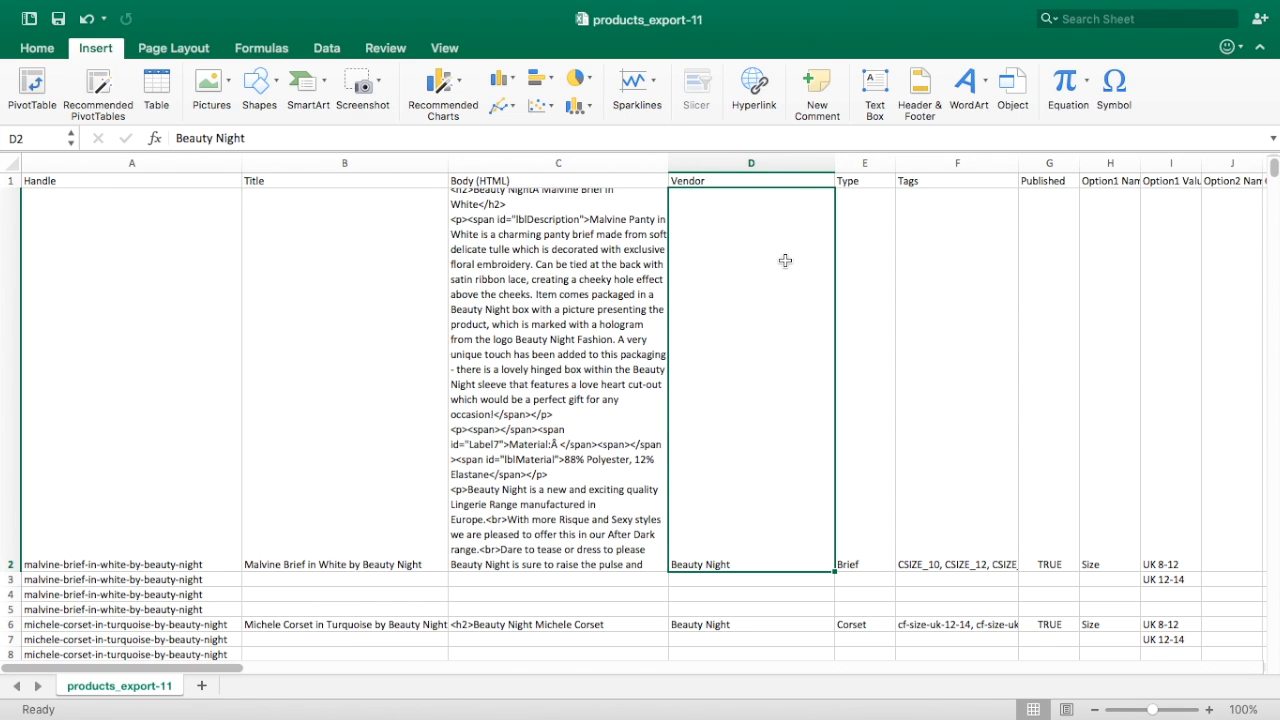
- Examine the first product's Tags, Option1 Name and Published cells in row 2
{"action": "key", "text": "Right"}
{"action": "key", "text": "Right"}
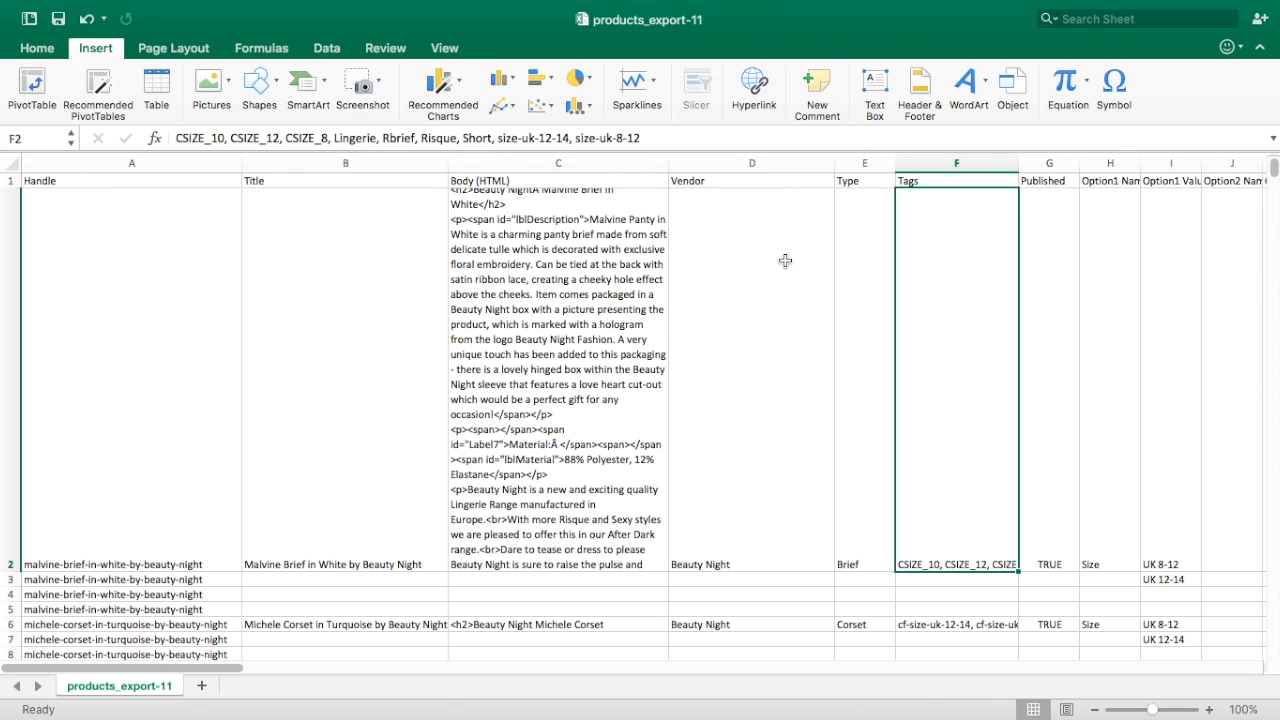
{"action": "key", "text": "Right"}
{"action": "key", "text": "Right"}
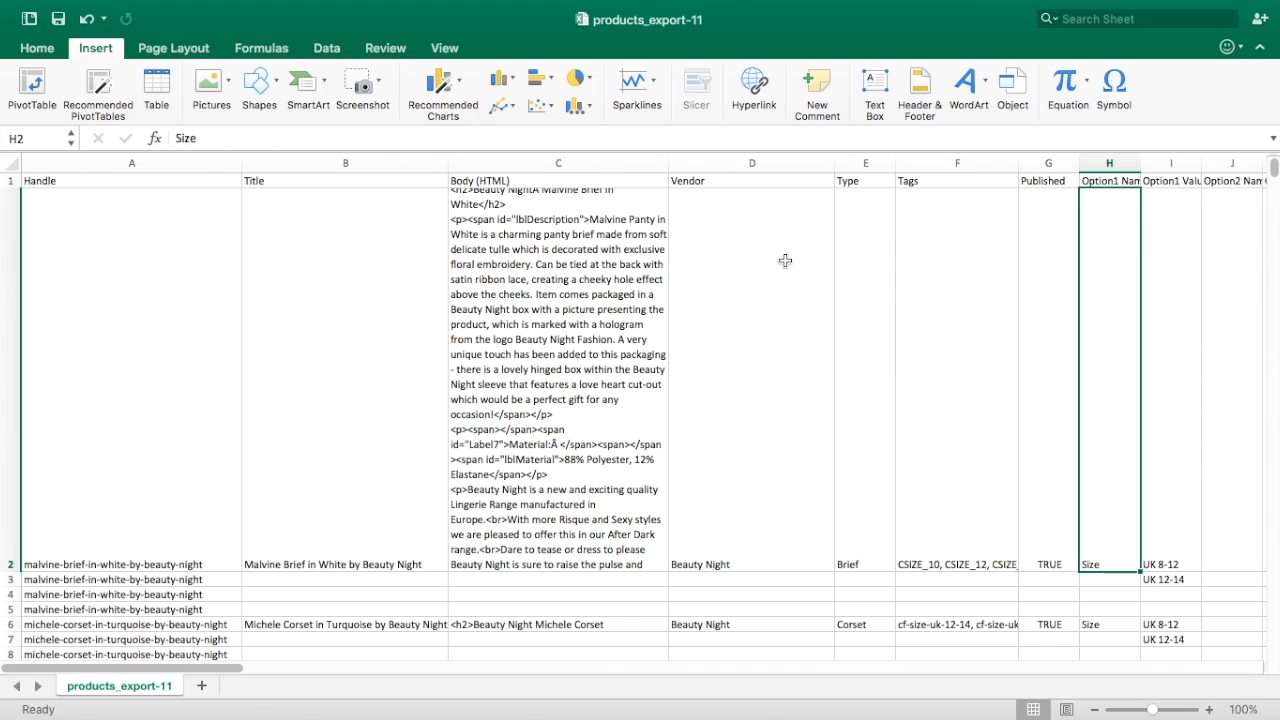
{"action": "key", "text": "Left"}
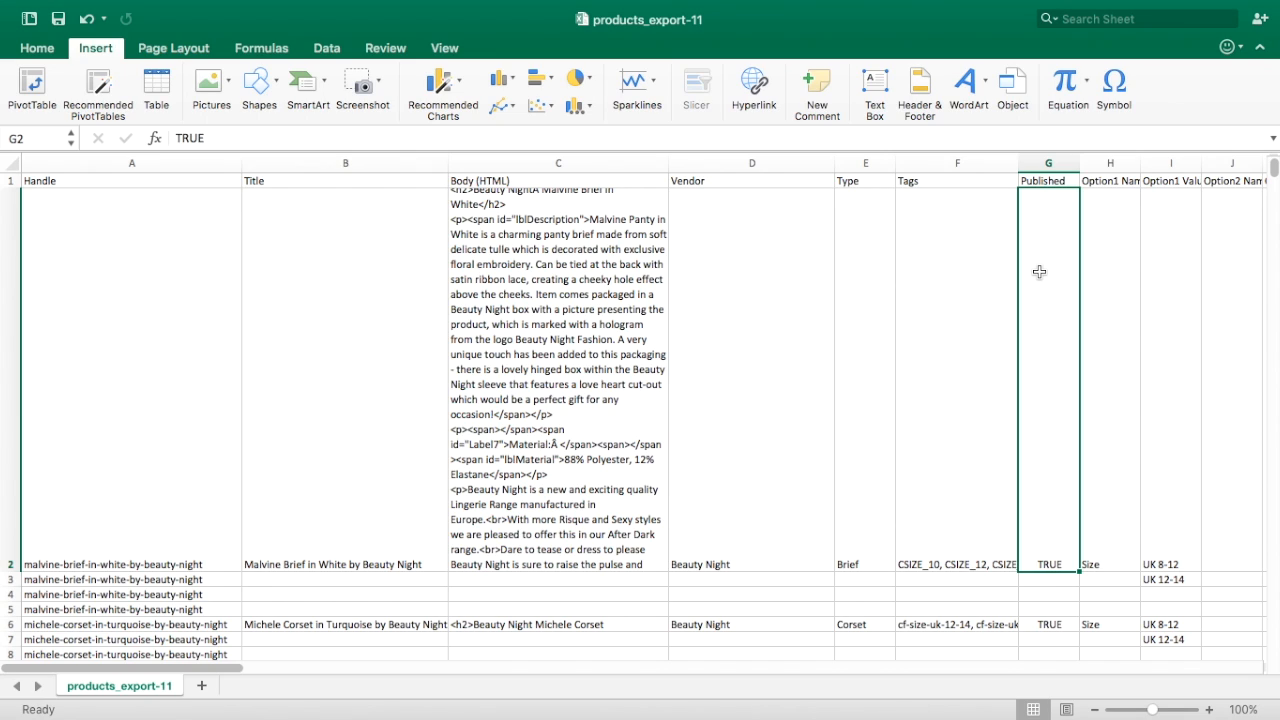
- Look across row 2 through the option and variant columns as far as Variant Inventory Tracker, and return to Option1 Name
{"action": "key", "text": "Right"}
{"action": "key", "text": "Right"}
{"action": "key", "text": "Right"}
{"action": "key", "text": "Right"}
{"action": "key", "text": "Right"}
{"action": "key", "text": "Right"}
{"action": "key", "text": "Right"}
{"action": "key", "text": "Right"}
{"action": "key", "text": "Right"}
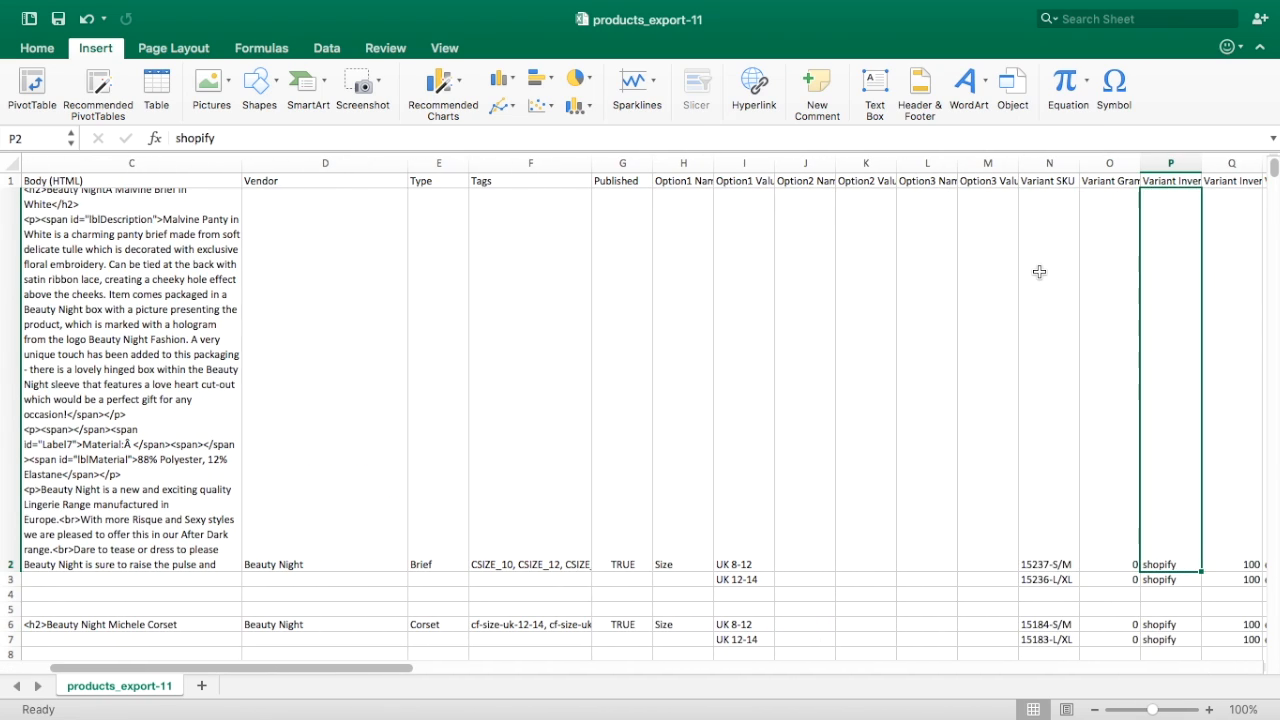
{"action": "key", "text": "Left"}
{"action": "key", "text": "Left"}
{"action": "key", "text": "Left"}
{"action": "key", "text": "Left"}
{"action": "key", "text": "Left"}
{"action": "key", "text": "Left"}
{"action": "key", "text": "Left"}
{"action": "key", "text": "Left"}
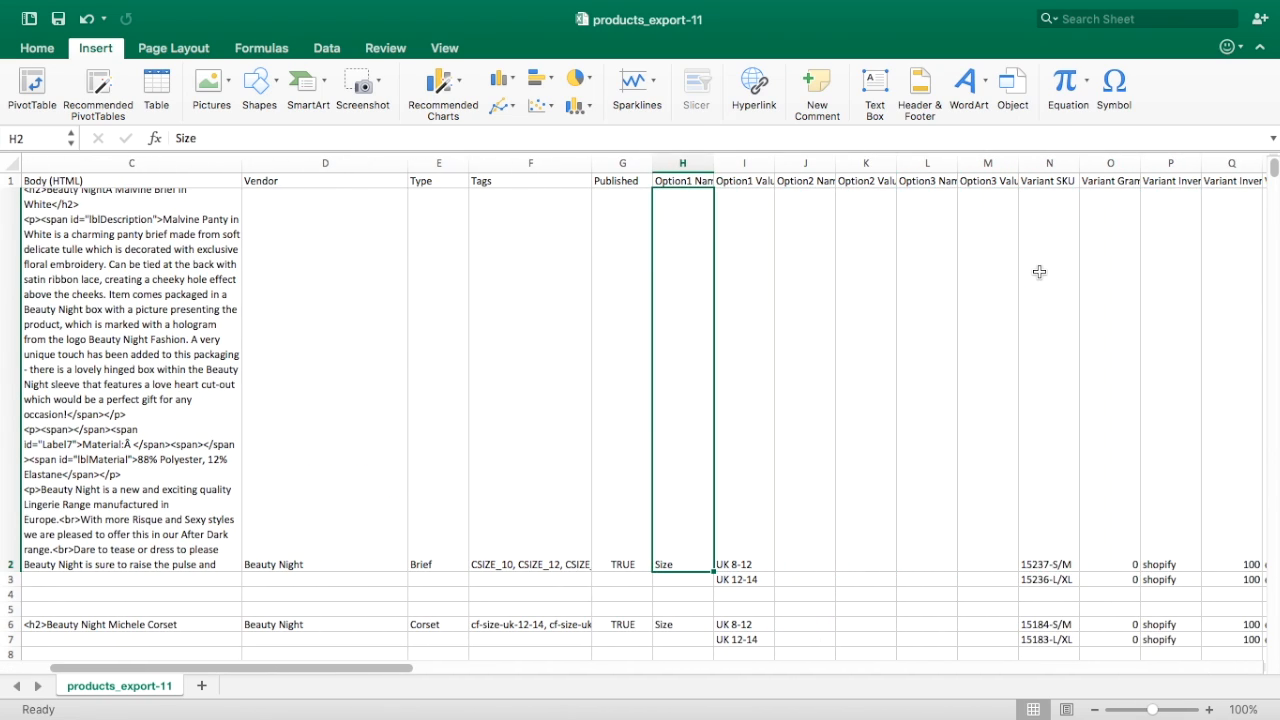
- Compare the first product's Option1 Name and Option1 Value cells in row 2
{"action": "key", "text": "Right"}
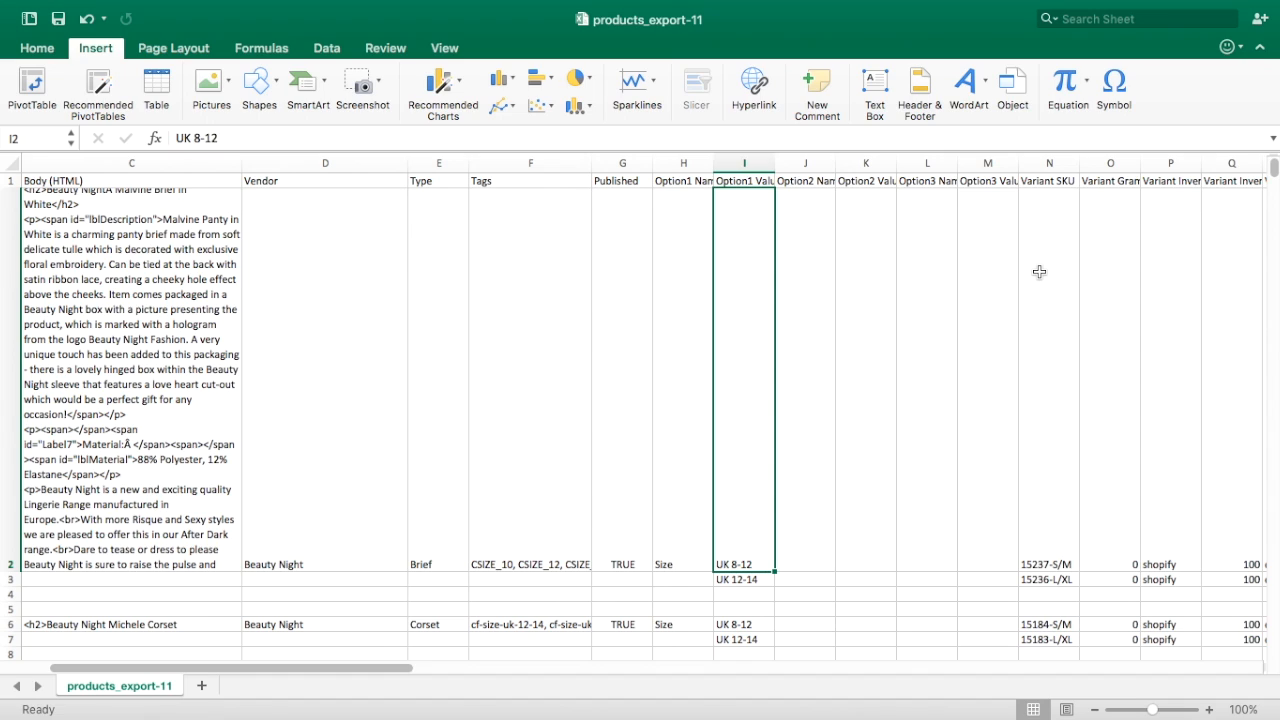
{"action": "key", "text": "Left"}
{"action": "key", "text": "Right"}
{"action": "key", "text": "Left"}
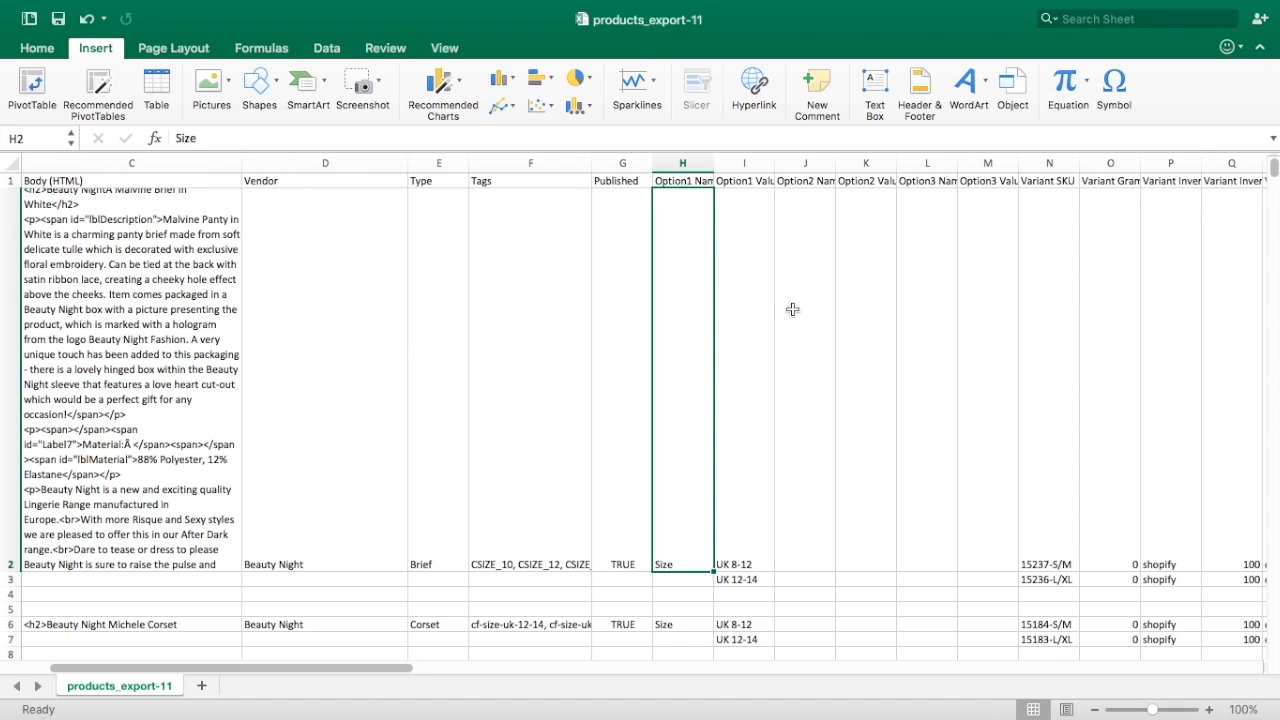
{"action": "left_click", "coordinate": [756, 283]}
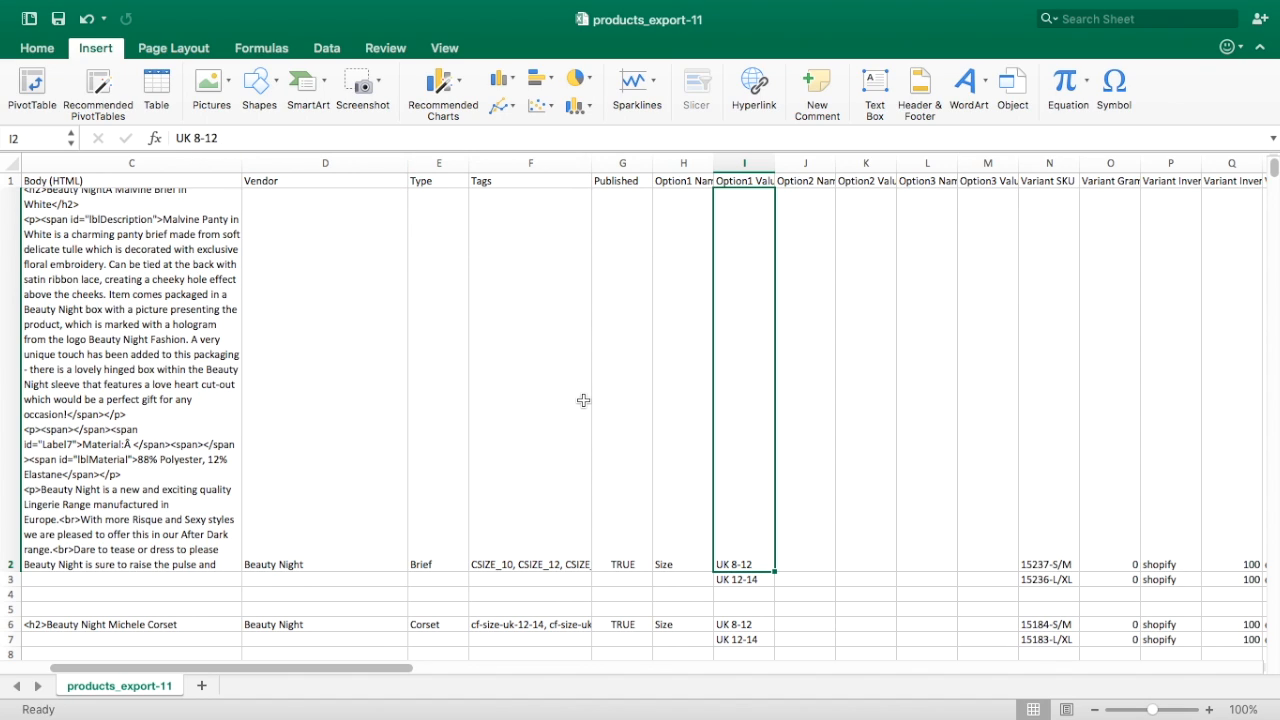
- Check the cells before Option1 Value in row 3 and return to the first product's Option1 Value in row 2
{"action": "key", "text": "Down"}
{"action": "key", "text": "Left"}
{"action": "key", "text": "Left"}
{"action": "key", "text": "Left"}
{"action": "key", "text": "Left"}
{"action": "key", "text": "Left"}
{"action": "key", "text": "Left"}
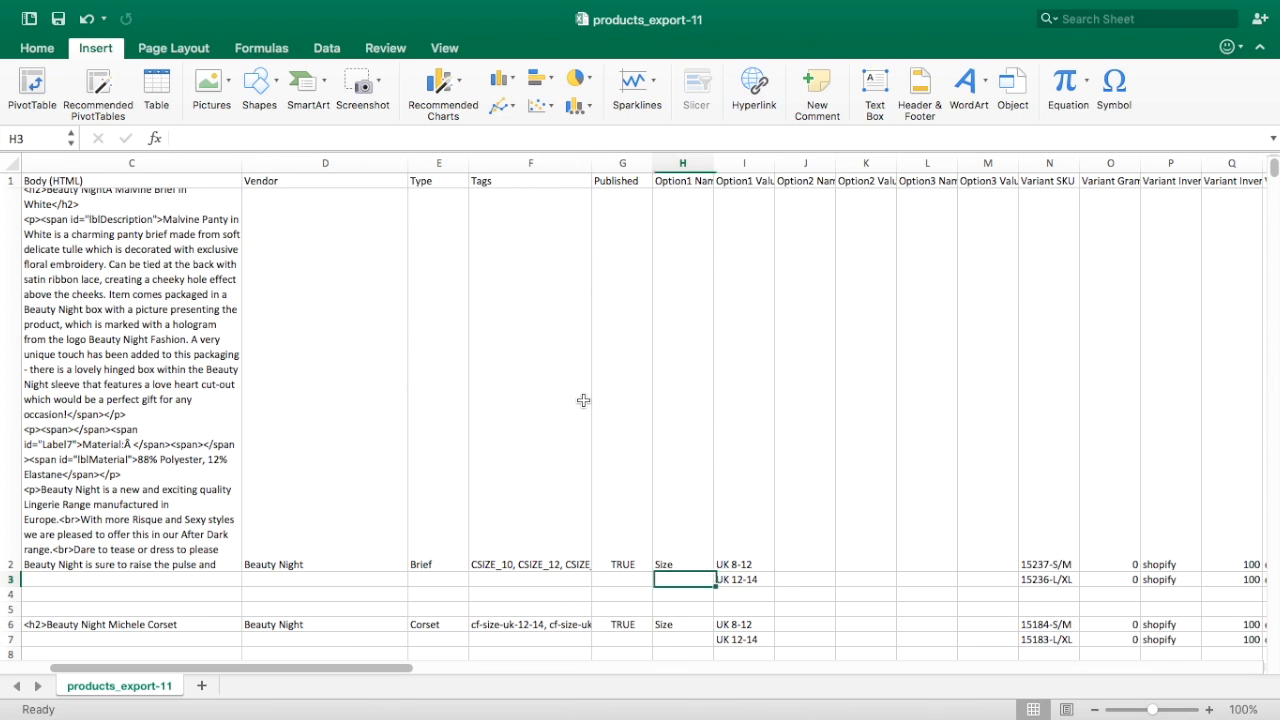
{"action": "key", "text": "Right"}
{"action": "key", "text": "Right"}
{"action": "key", "text": "Right"}
{"action": "key", "text": "Right"}
{"action": "key", "text": "Right"}
{"action": "key", "text": "Up"}
{"action": "key", "text": "Right"}
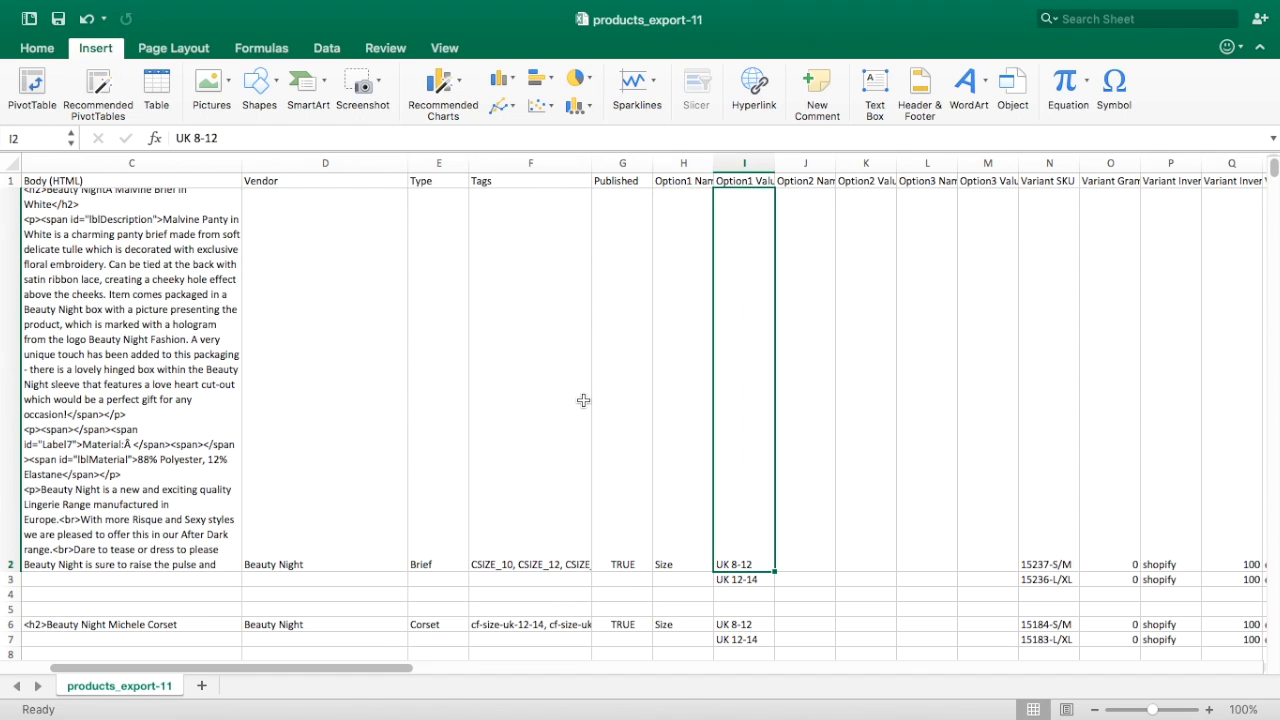
- Trace the second variant's row 3 from its Option1 Value back to its Handle
{"action": "key", "text": "Down"}
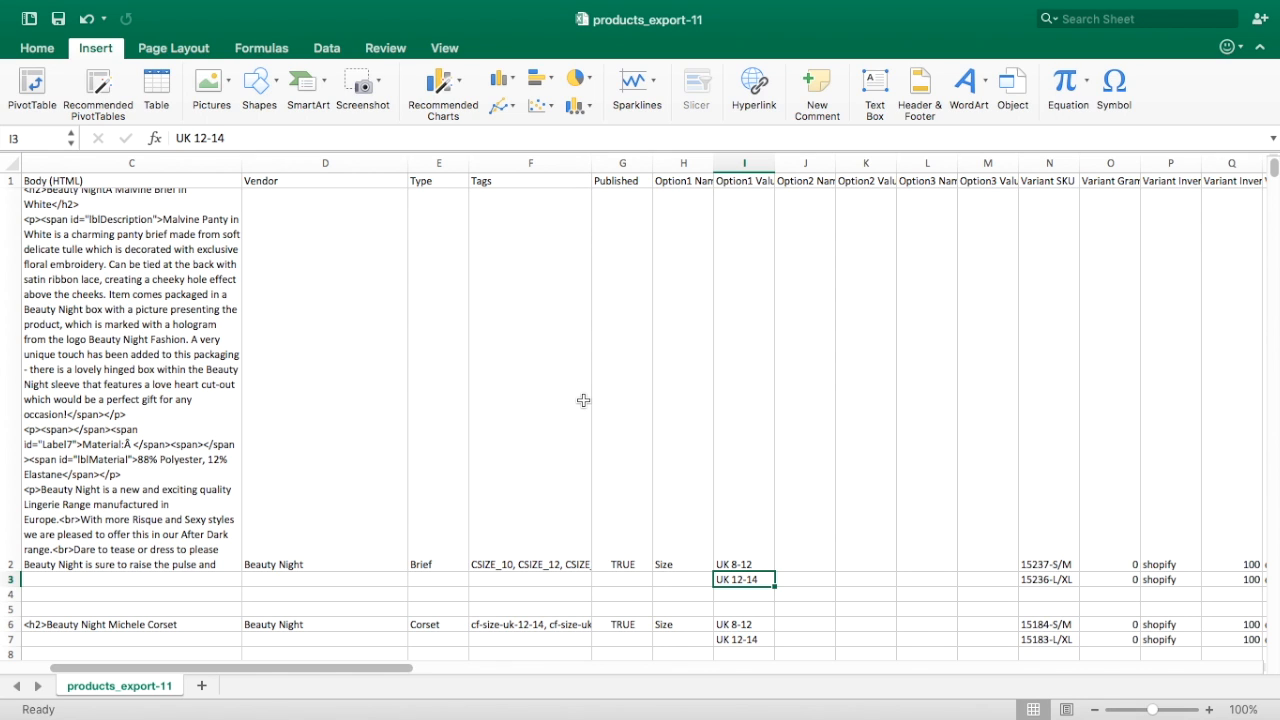
{"action": "key", "text": "Left"}
{"action": "key", "text": "Left"}
{"action": "key", "text": "Left"}
{"action": "key", "text": "Left"}
{"action": "key", "text": "Left"}
{"action": "key", "text": "Left"}
{"action": "key", "text": "Left"}
{"action": "key", "text": "Left"}
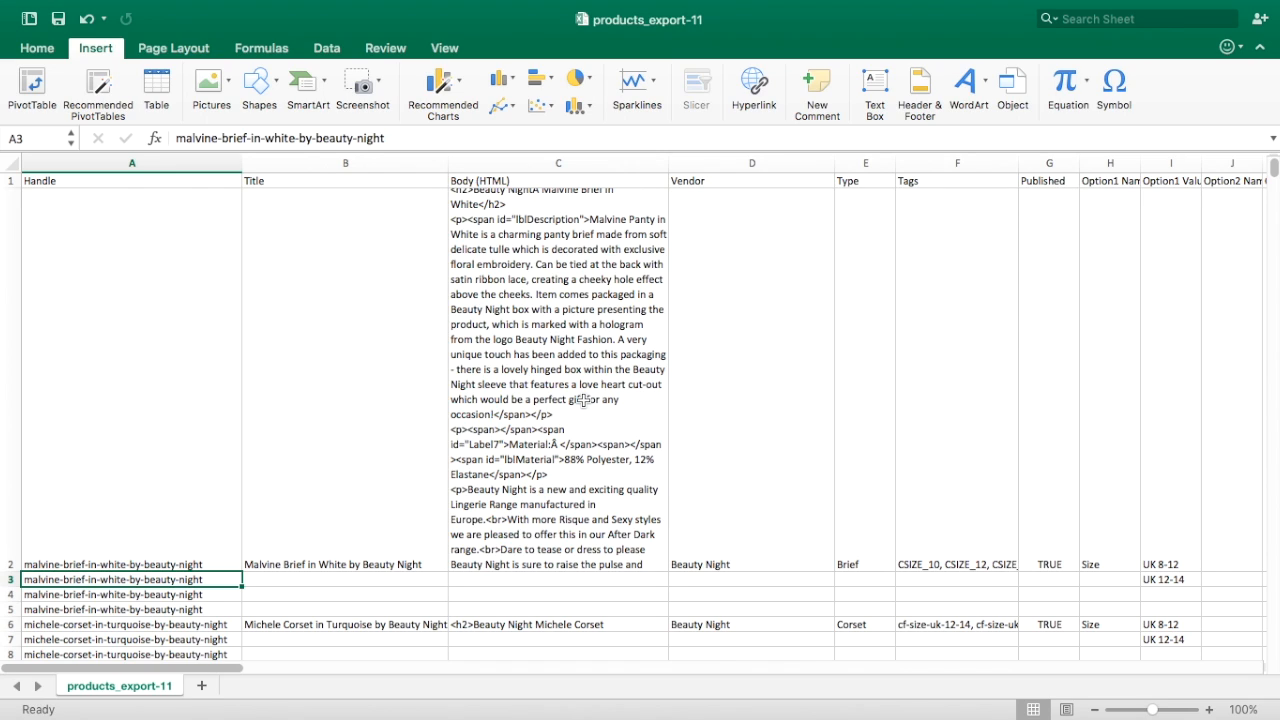
- Examine row 3 from Handle to Tags and compare its Handle with the one in row 2
{"action": "key", "text": "Right"}
{"action": "key", "text": "Right"}
{"action": "key", "text": "Right"}
{"action": "key", "text": "Right"}
{"action": "key", "text": "Right"}
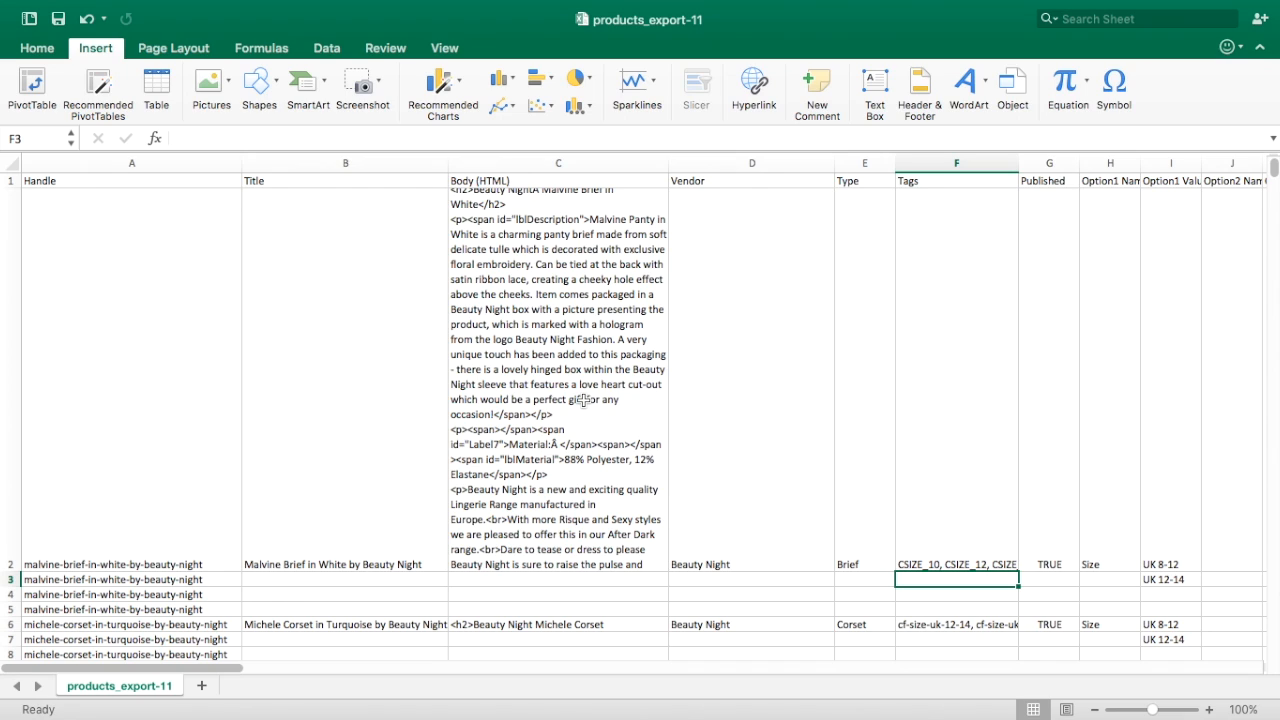
{"action": "key", "text": "Left"}
{"action": "key", "text": "Left"}
{"action": "key", "text": "Left"}
{"action": "key", "text": "Left"}
{"action": "key", "text": "Left"}
{"action": "key", "text": "Up"}
{"action": "key", "text": "Down"}
- Go through row 3 from Handle past Option1 Value and the other option columns to Variant Grams
{"action": "key", "text": "Right"}
{"action": "key", "text": "Right"}
{"action": "key", "text": "Right"}
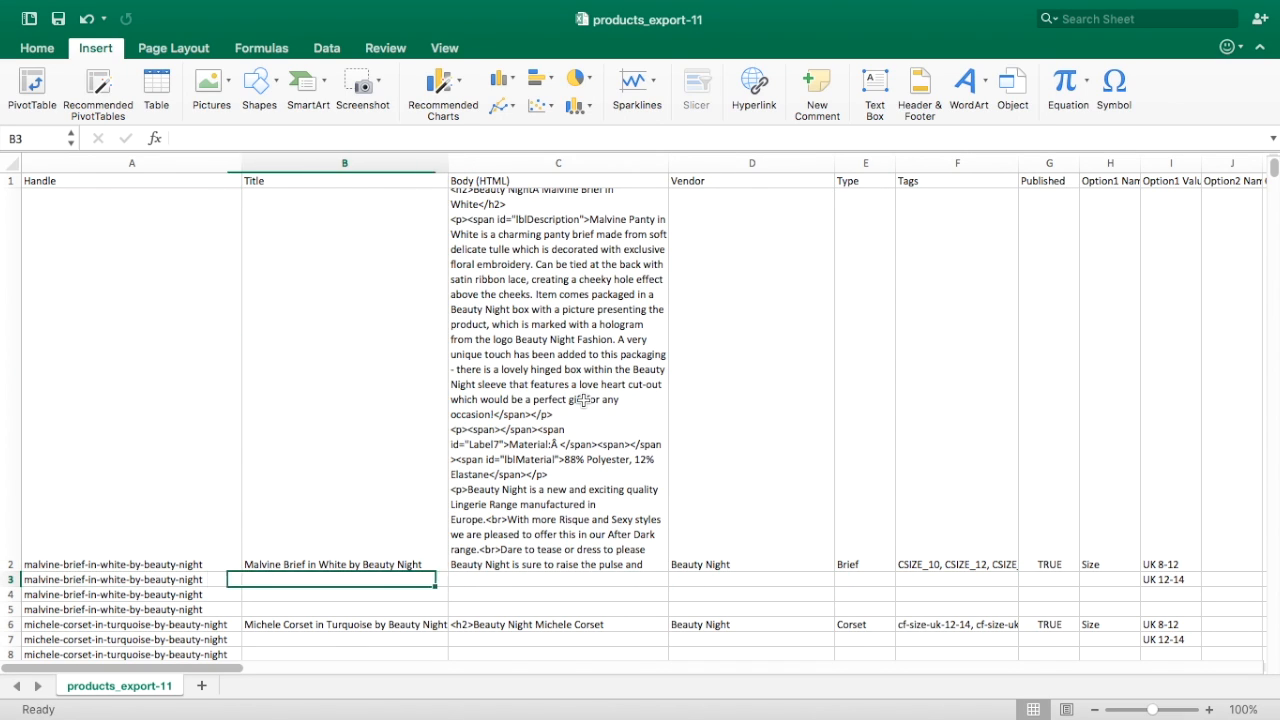
{"action": "key", "text": "Right"}
{"action": "key", "text": "Right"}
{"action": "key", "text": "Right"}
{"action": "key", "text": "Right"}
{"action": "key", "text": "Right"}
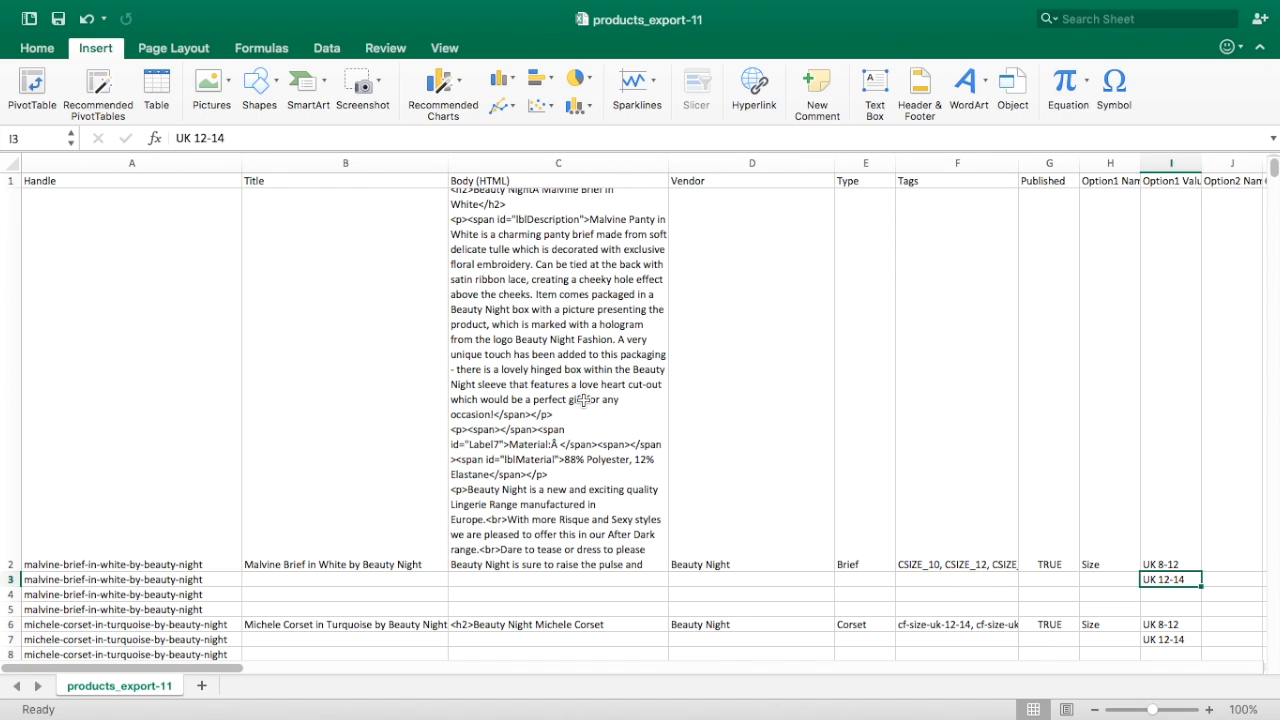
{"action": "key", "text": "Right"}
{"action": "key", "text": "Right"}
{"action": "key", "text": "Right"}
{"action": "key", "text": "Right"}
{"action": "key", "text": "Right"}
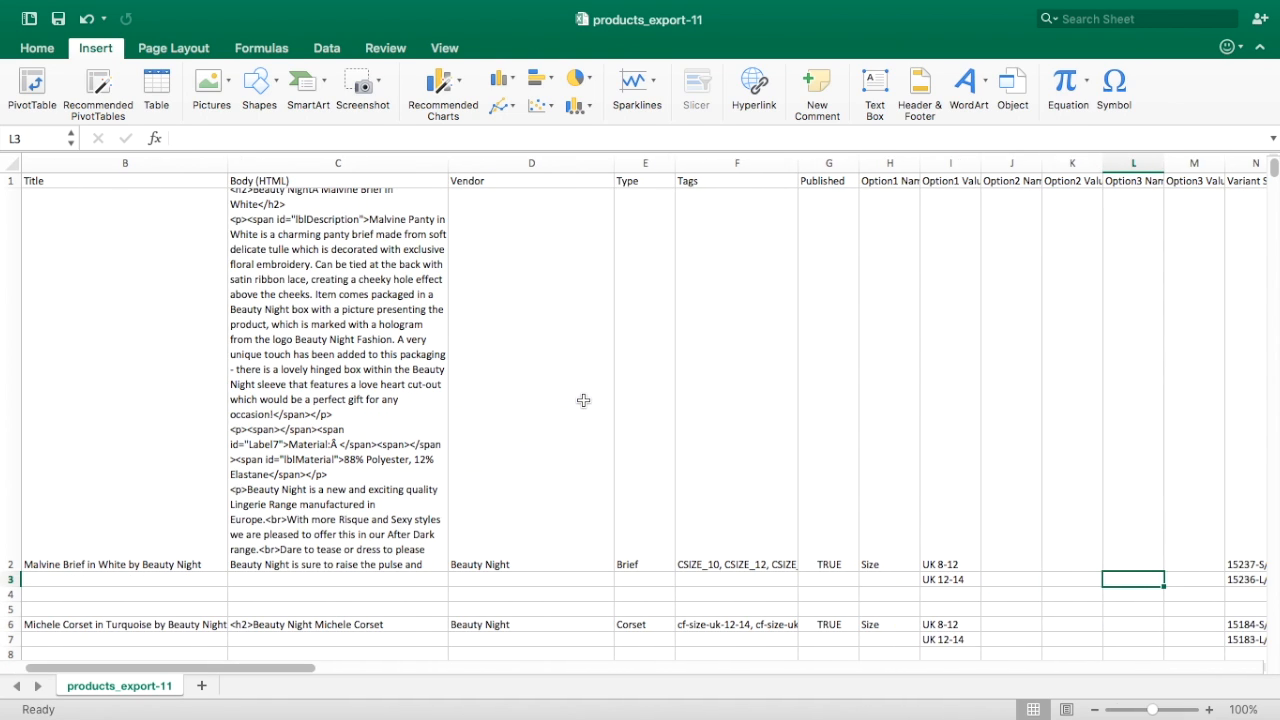
{"action": "key", "text": "Right"}
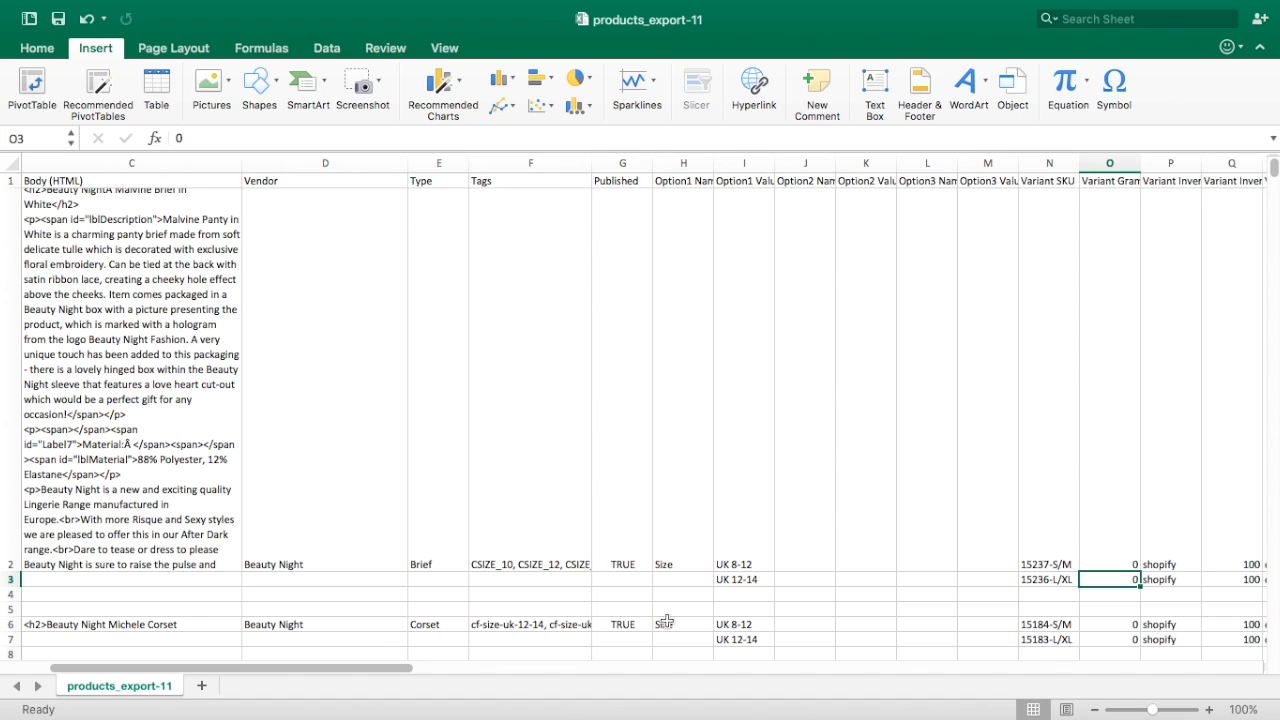
- Follow row 3 from the second variant's Option1 Value to its Variant SKU
{"action": "left_click", "coordinate": [747, 583]}
{"action": "key", "text": "Right"}
{"action": "key", "text": "Right"}
{"action": "key", "text": "Right"}
{"action": "key", "text": "Right"}
{"action": "key", "text": "Right"}
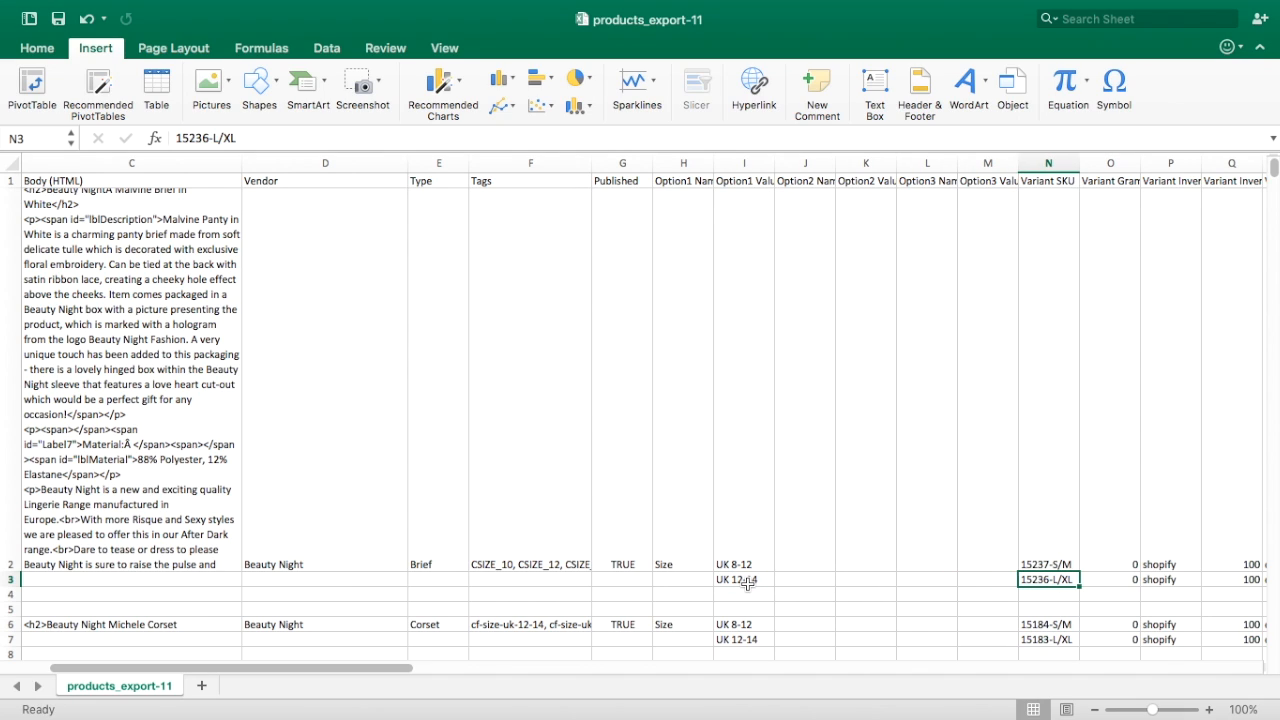
- Examine the Variant SKU header and compare the two variants' SKUs in rows 2 and 3
{"action": "key", "text": "Up"}
{"action": "key", "text": "Up"}
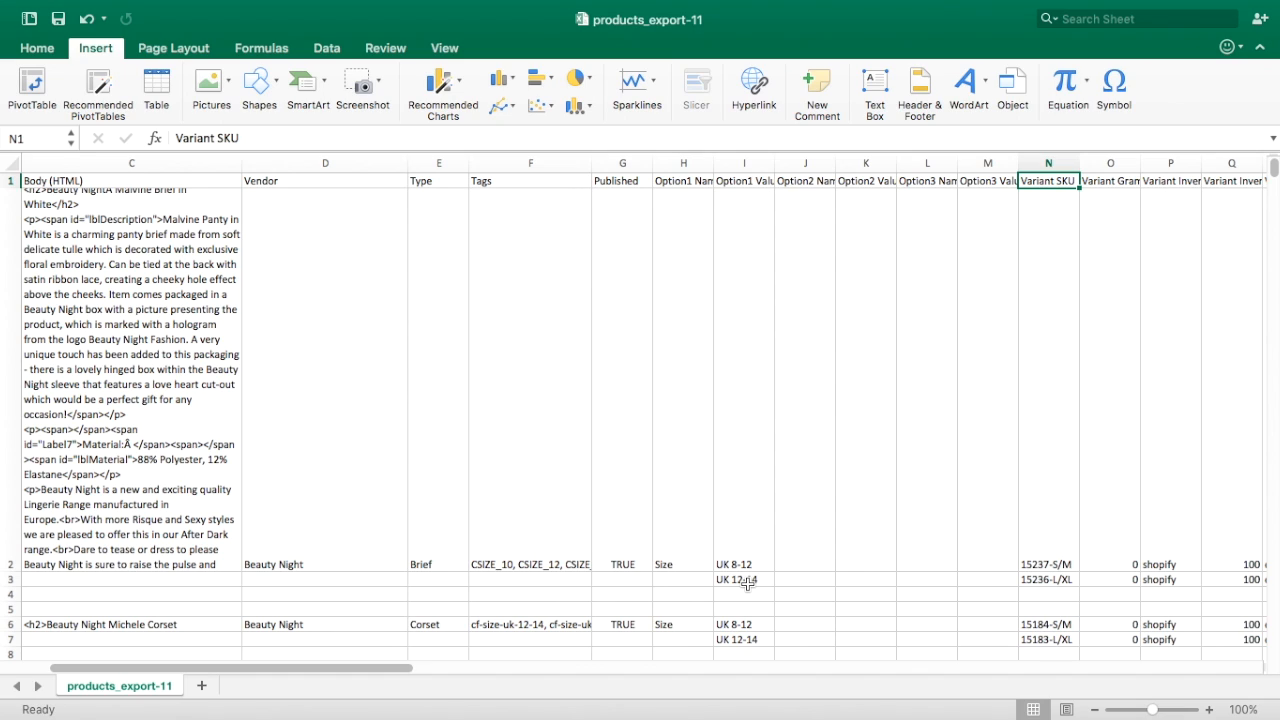
{"action": "key", "text": "Down"}
{"action": "key", "text": "Down"}
{"action": "key", "text": "Up"}
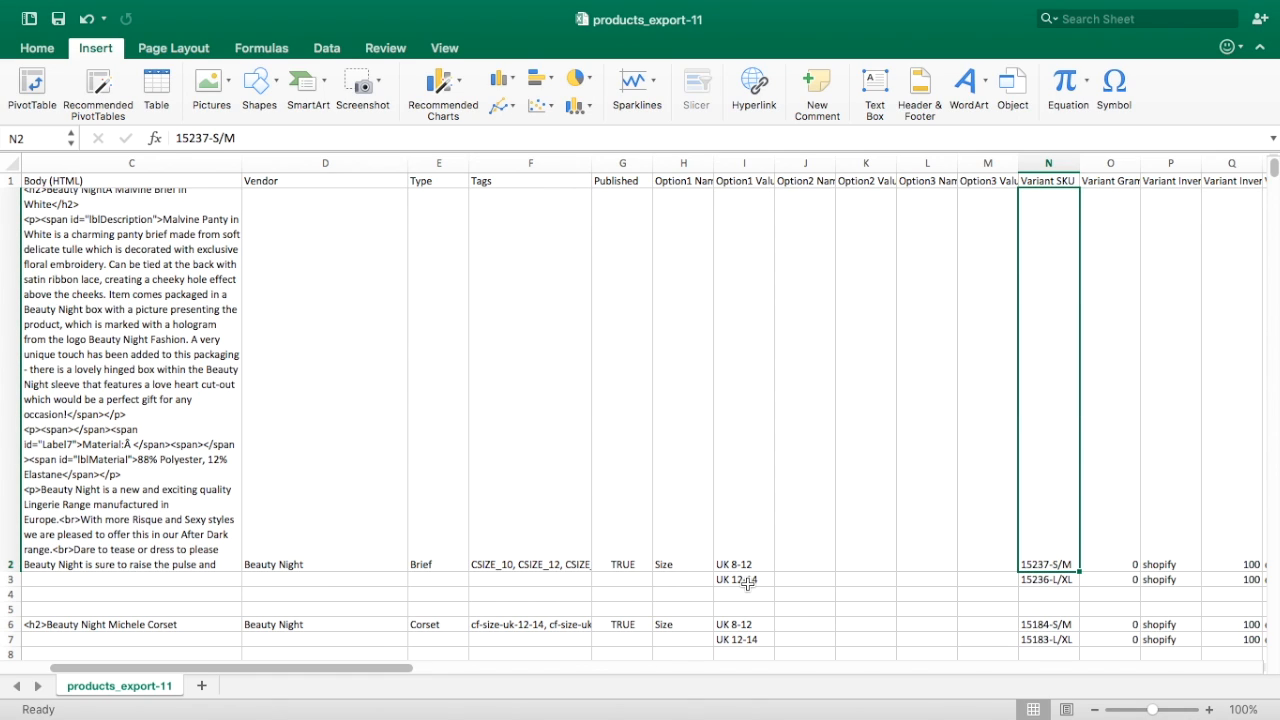
{"action": "key", "text": "Down"}
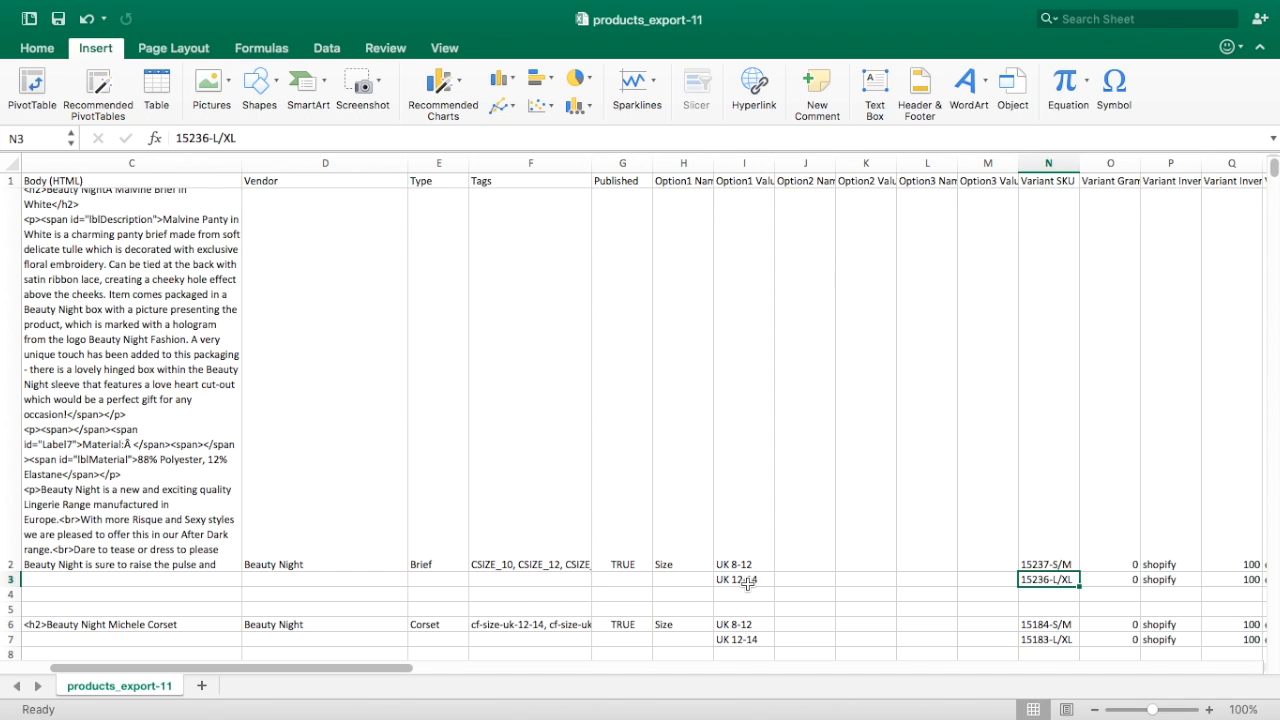
- Examine the Variant Grams header and the first product's Variant Grams cell in row 2
{"action": "key", "text": "Right"}
{"action": "key", "text": "Right"}
{"action": "key", "text": "Left"}
{"action": "key", "text": "ctrl+Up"}
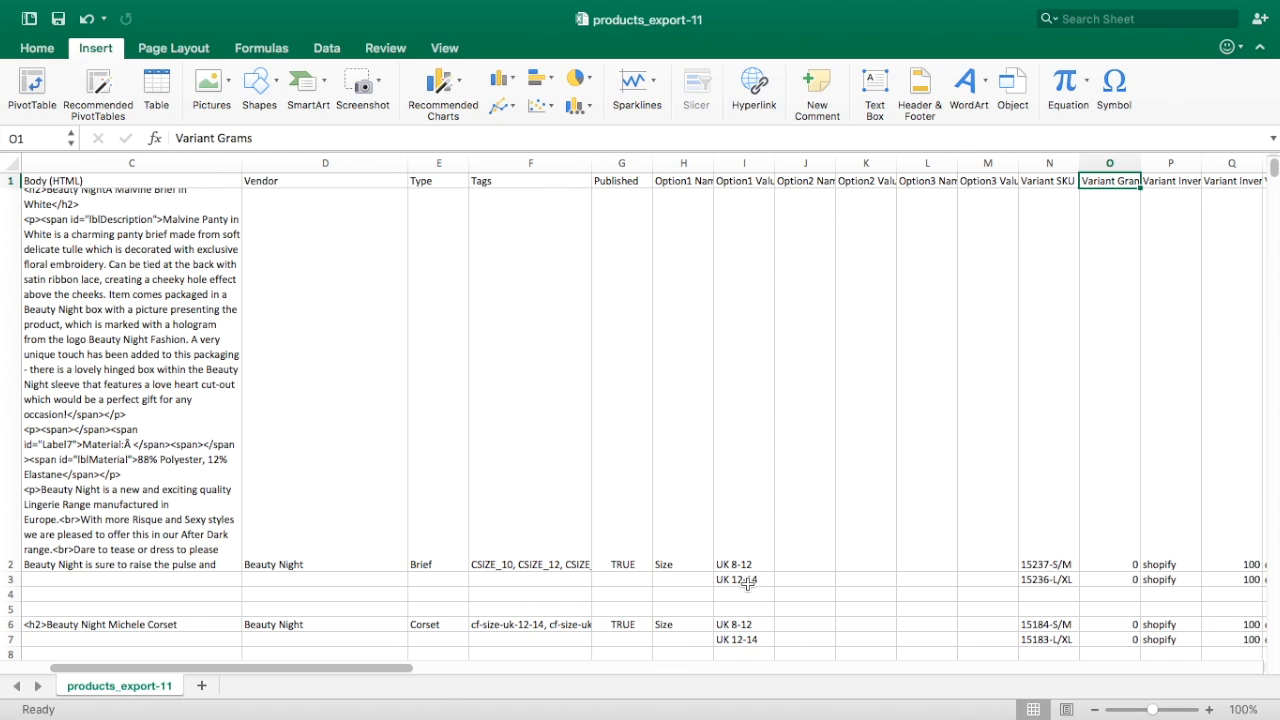
{"action": "key", "text": "Down"}
{"action": "key", "text": "Down"}
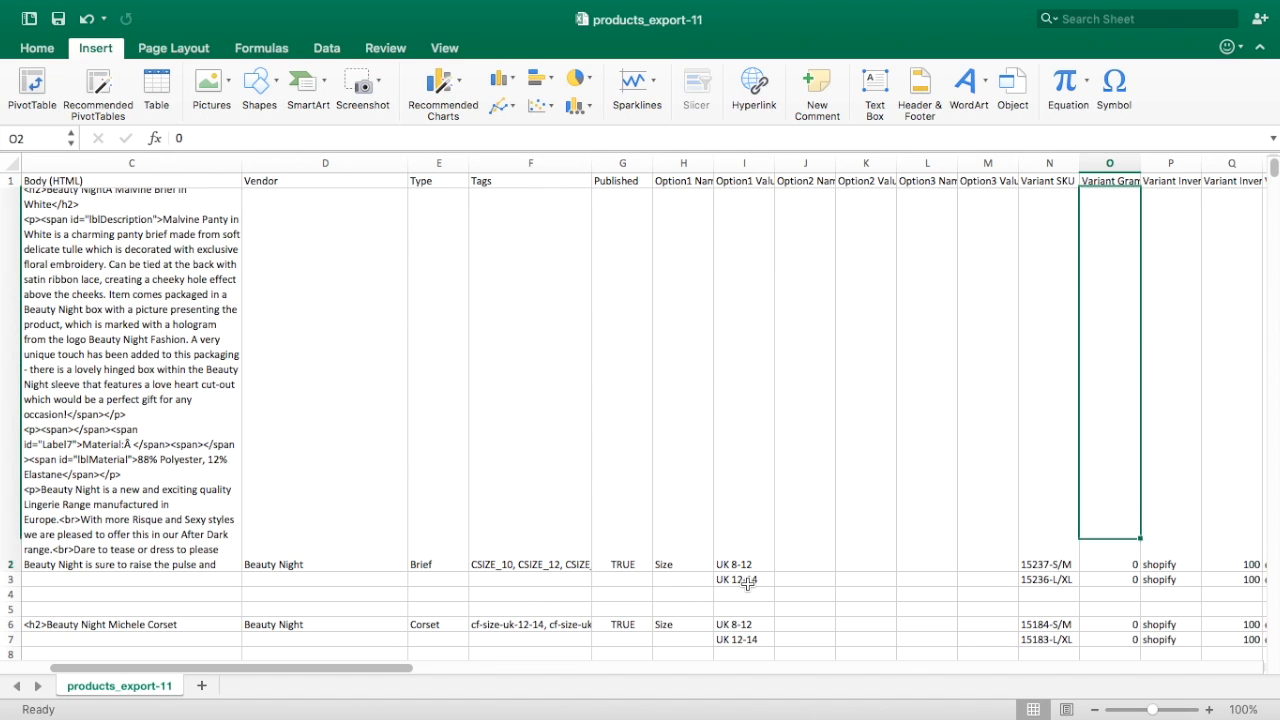
{"action": "key", "text": "Up"}
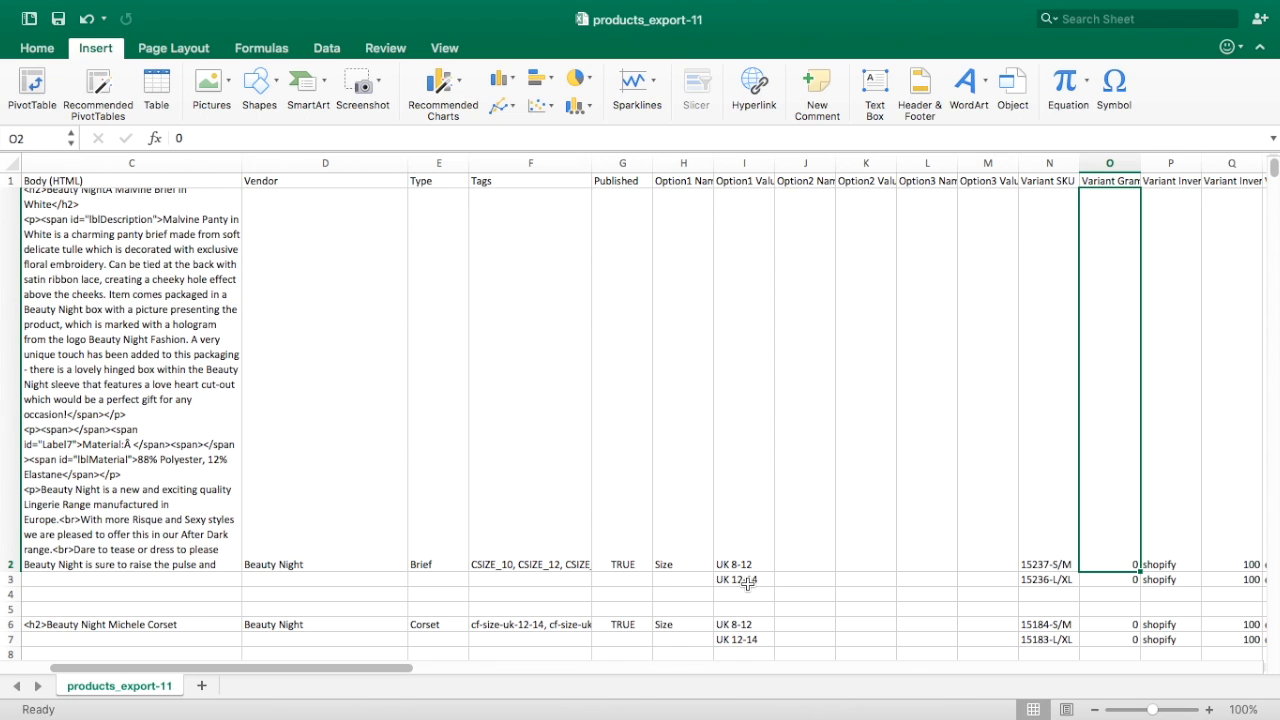
- Examine the Variant Inventory Tracker header and the first product's tracker cell in row 2
{"action": "key", "text": "Right"}
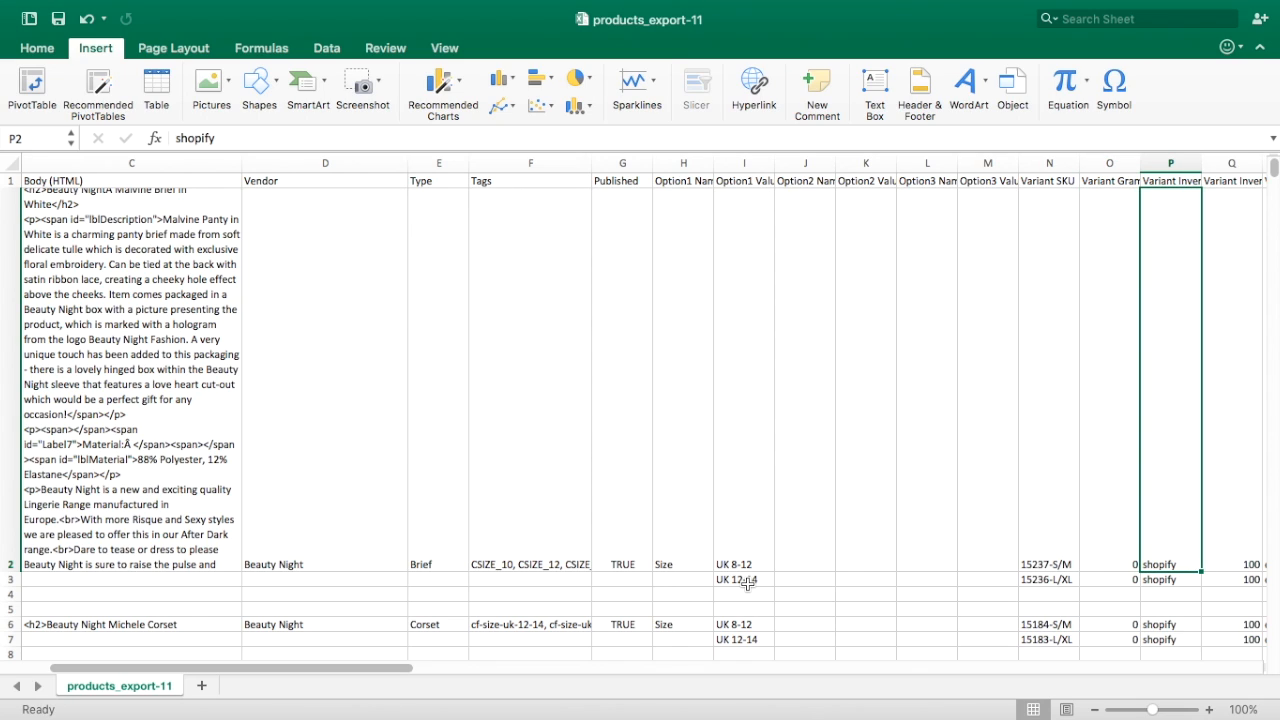
{"action": "left_click", "coordinate": [1167, 181]}
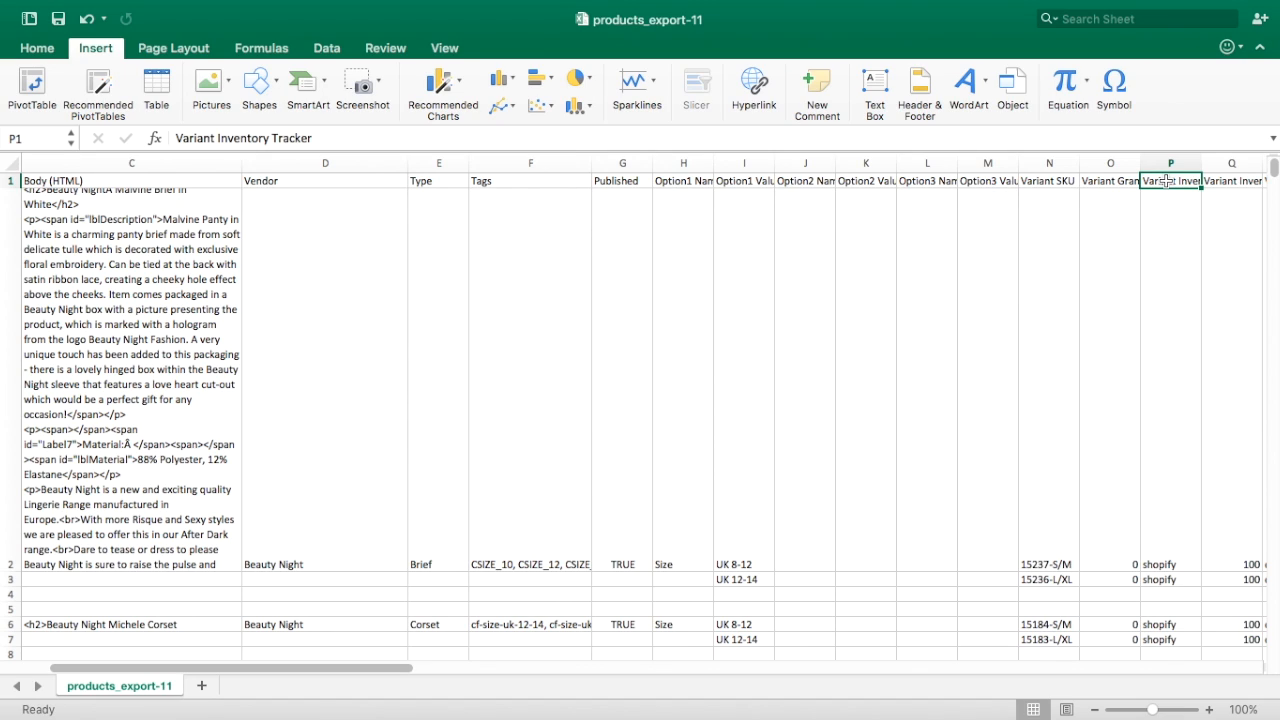
{"action": "left_click", "coordinate": [1160, 560]}
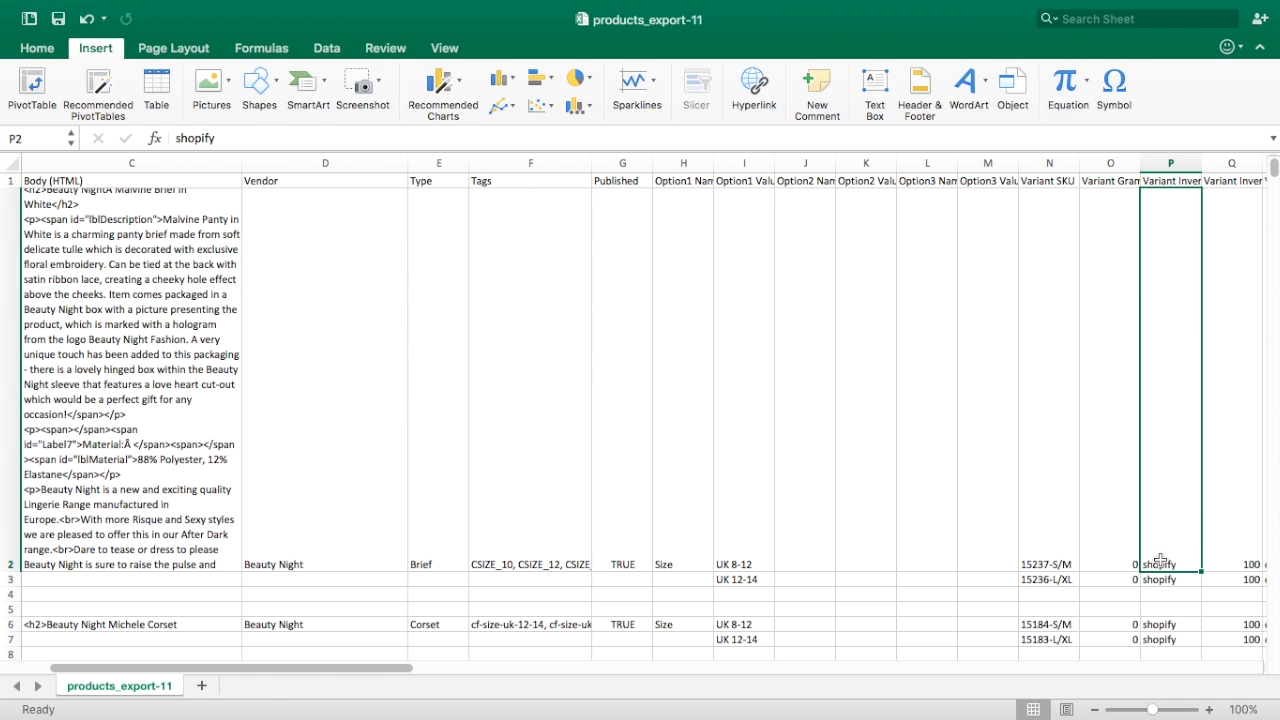
- Look through the row 1 headers from Variant Inventory Tracker to Variant Barcode and return to Variant Inventory Tracker
{"action": "left_click", "coordinate": [1182, 184]}
{"action": "key", "text": "Right"}
{"action": "key", "text": "Right"}
{"action": "key", "text": "Right"}
{"action": "key", "text": "Right"}
{"action": "key", "text": "Right"}
{"action": "key", "text": "Right"}
{"action": "key", "text": "Right"}
{"action": "key", "text": "Right"}
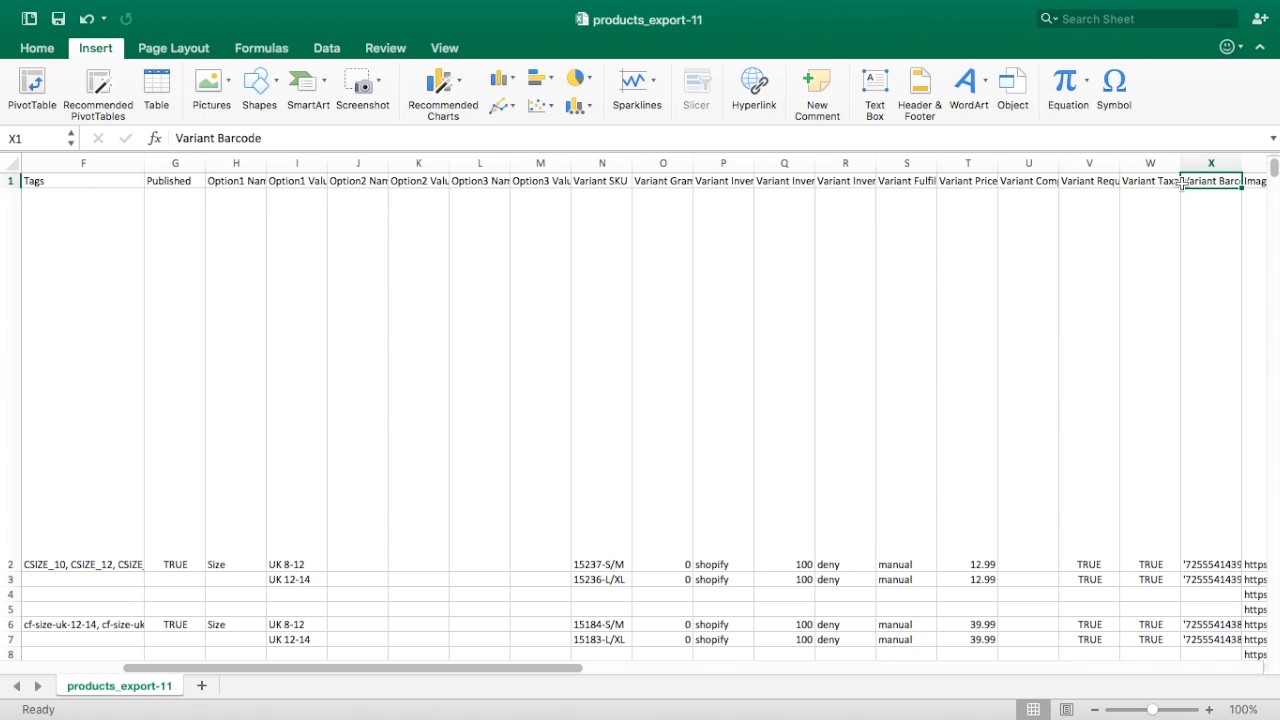
{"action": "key", "text": "Left"}
{"action": "key", "text": "Left"}
{"action": "key", "text": "Left"}
{"action": "key", "text": "Left"}
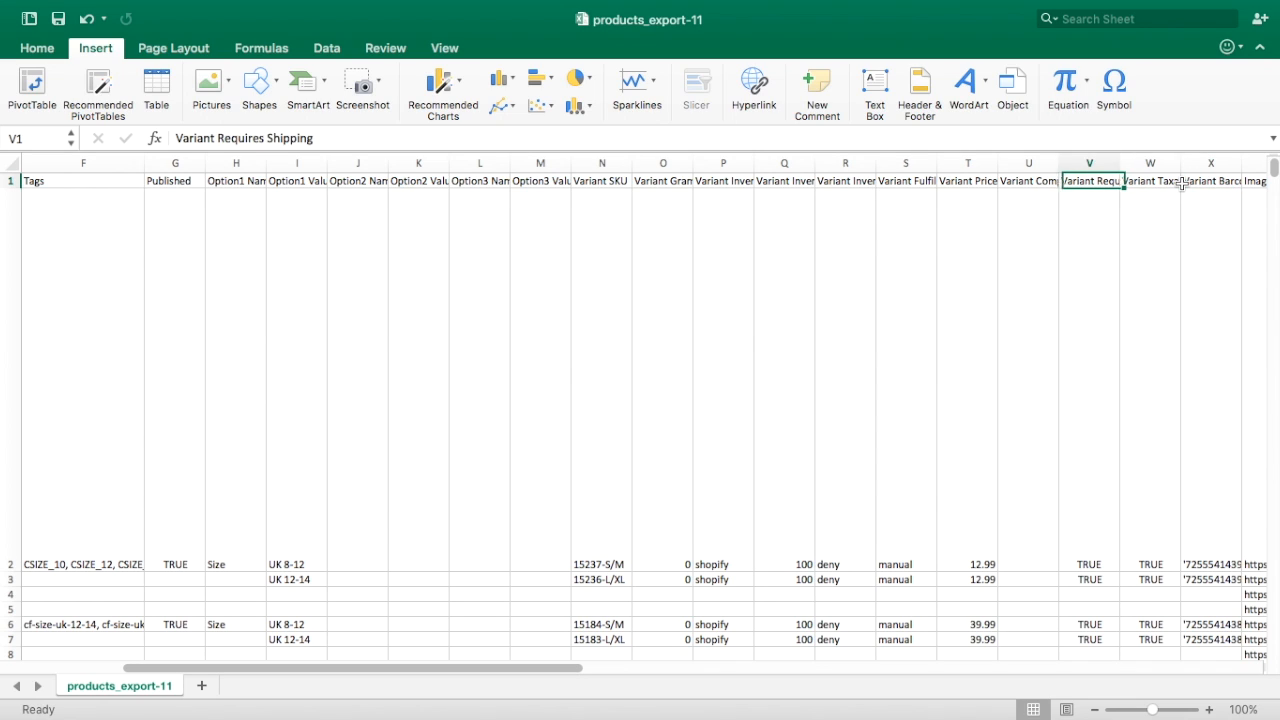
{"action": "key", "text": "Left"}
{"action": "key", "text": "Left"}
{"action": "key", "text": "Left"}
{"action": "key", "text": "Left"}
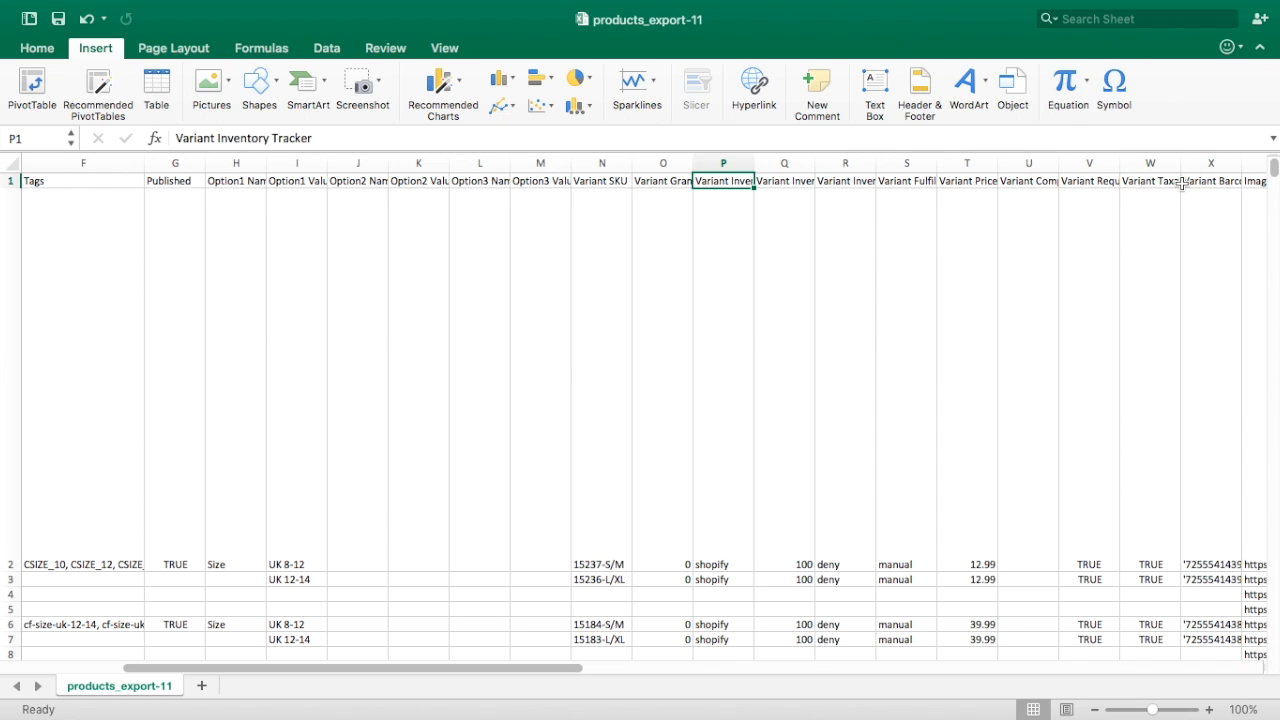
- Examine the Variant Inventory Qty header, row 2's tracker and quantity cells, and the Variant Inventory Policy and Variant Fulfillment Service headers
{"action": "left_click", "coordinate": [805, 182]}
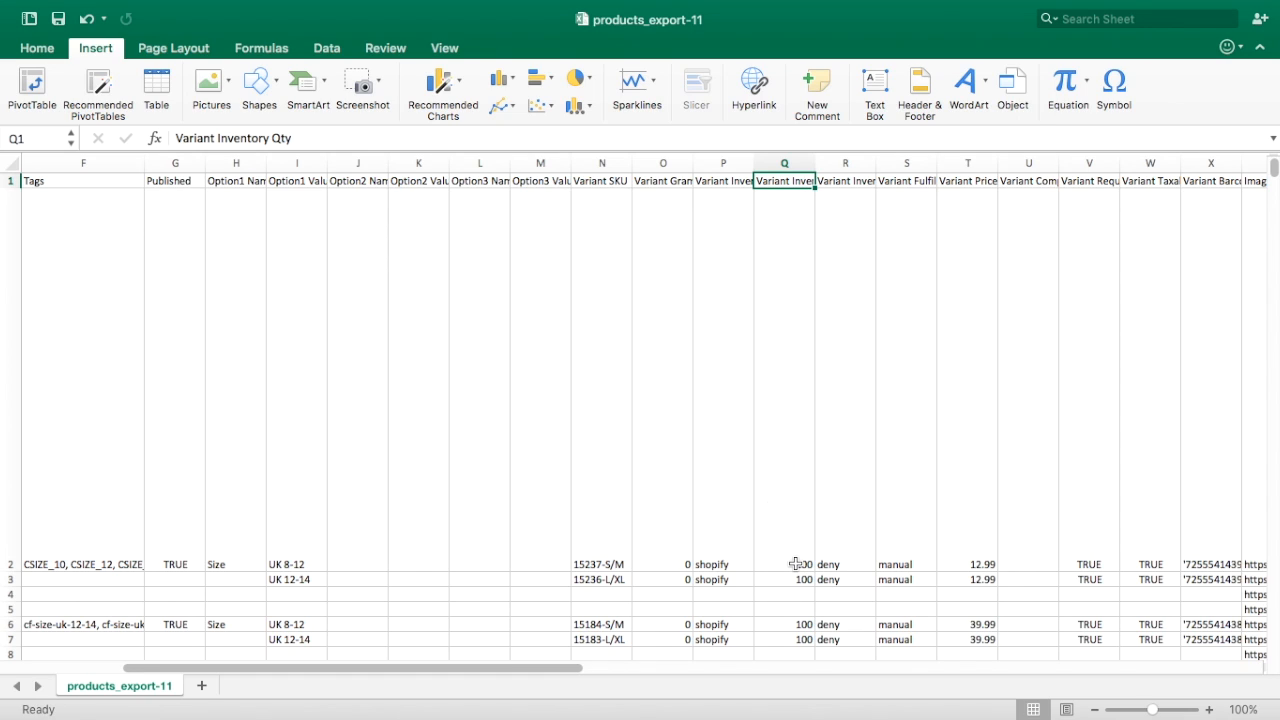
{"action": "left_click", "coordinate": [723, 564]}
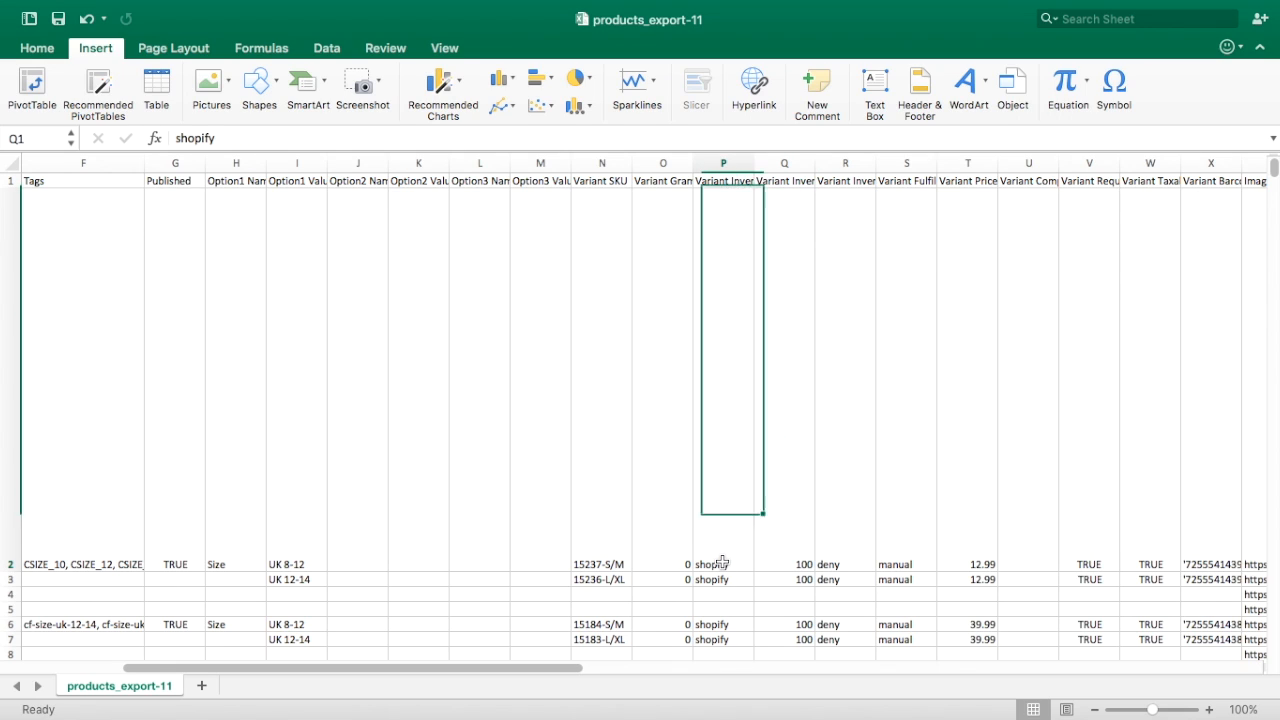
{"action": "left_click", "coordinate": [797, 567]}
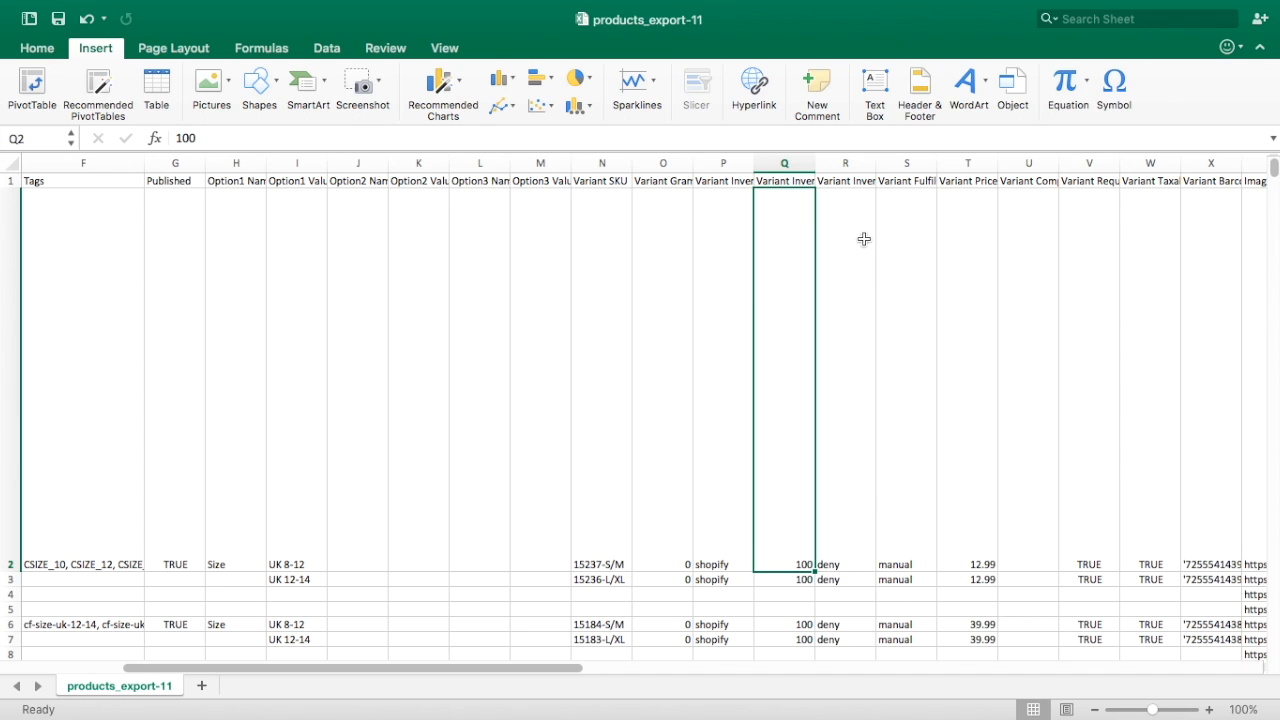
{"action": "left_click", "coordinate": [858, 181]}
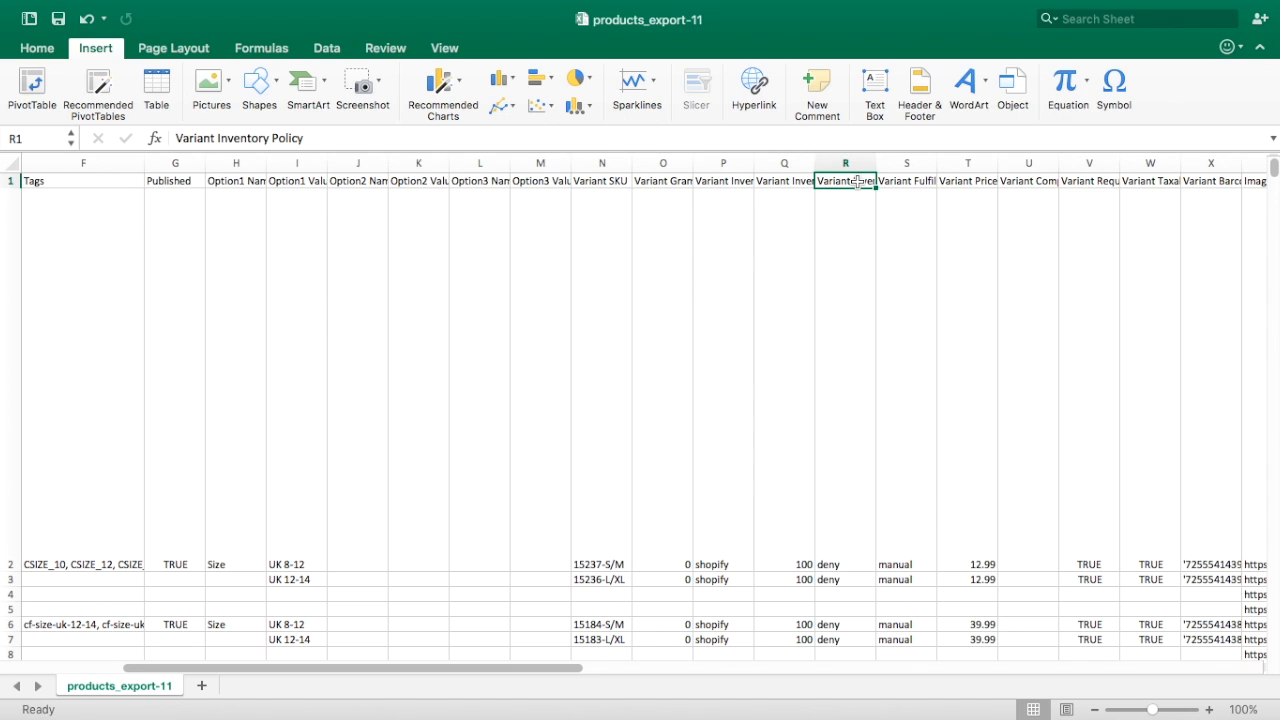
{"action": "key", "text": "Tab"}
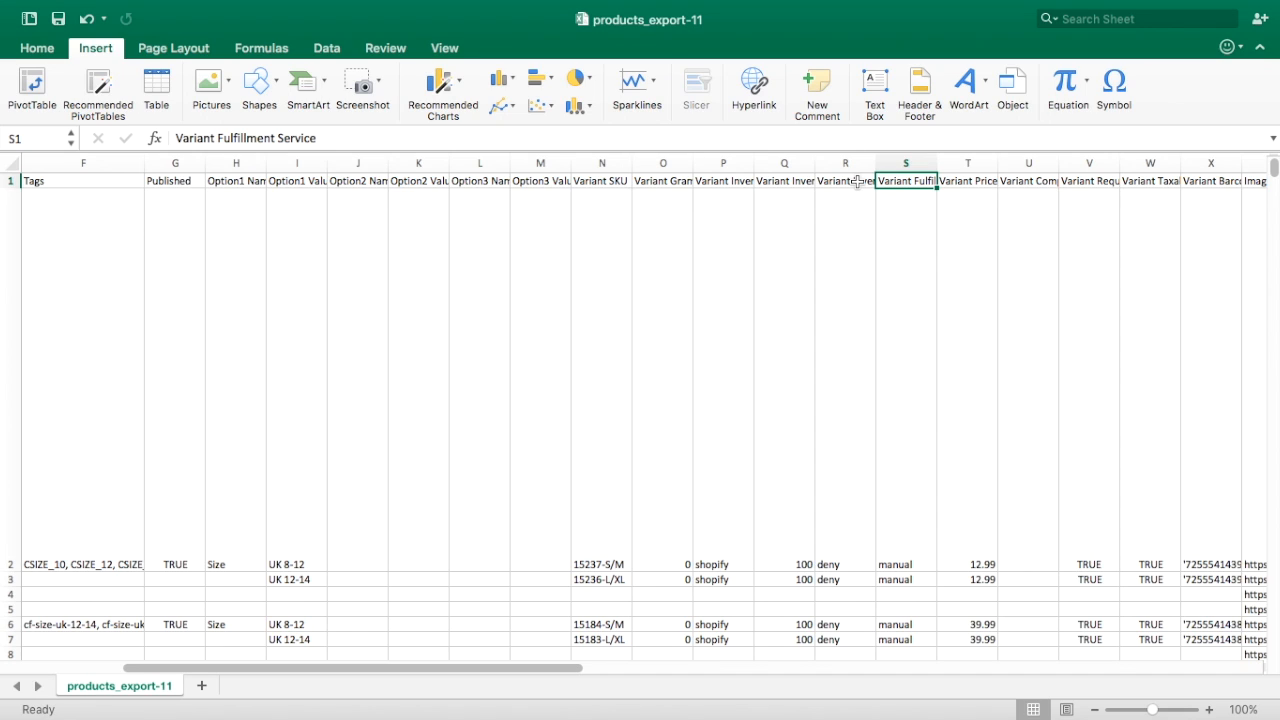
- Examine the Variant Inventory Policy, Variant Fulfillment Service, Variant Price and Variant Compare At Price headers in row 1
{"action": "key", "text": "Tab"}
{"action": "left_click", "coordinate": [858, 181]}
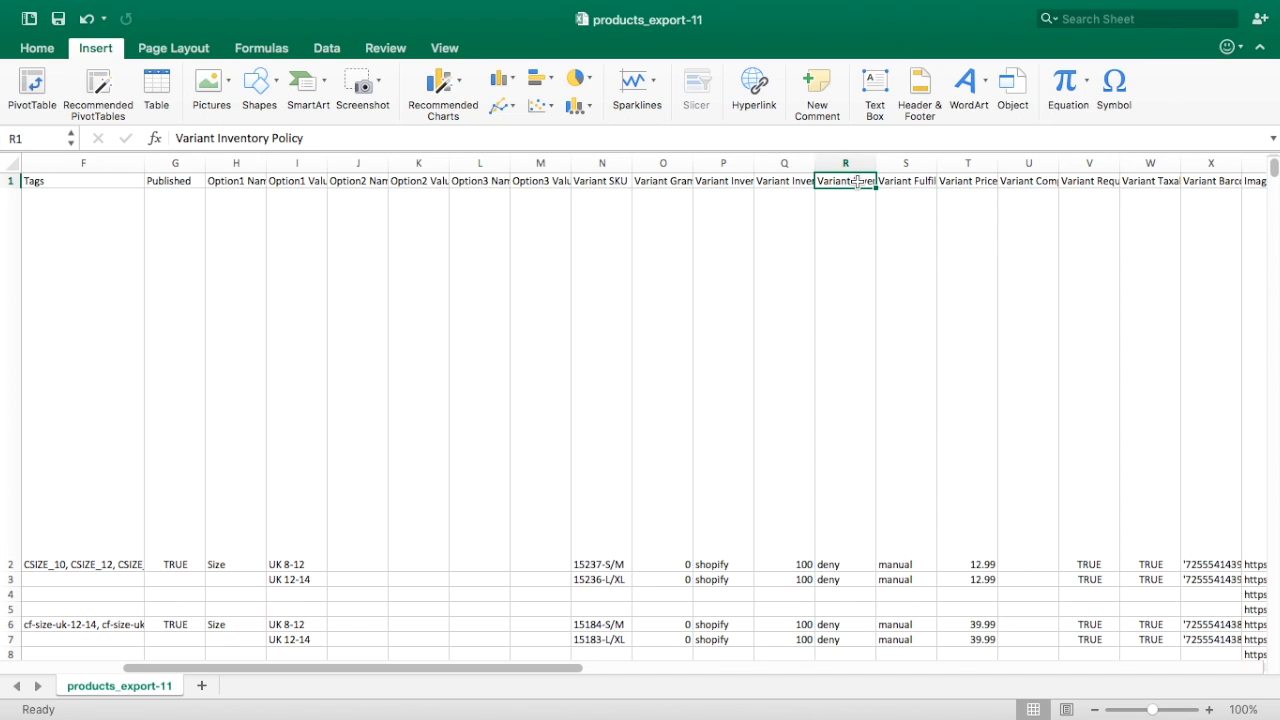
{"action": "key", "text": "Tab"}
{"action": "key", "text": "Tab"}
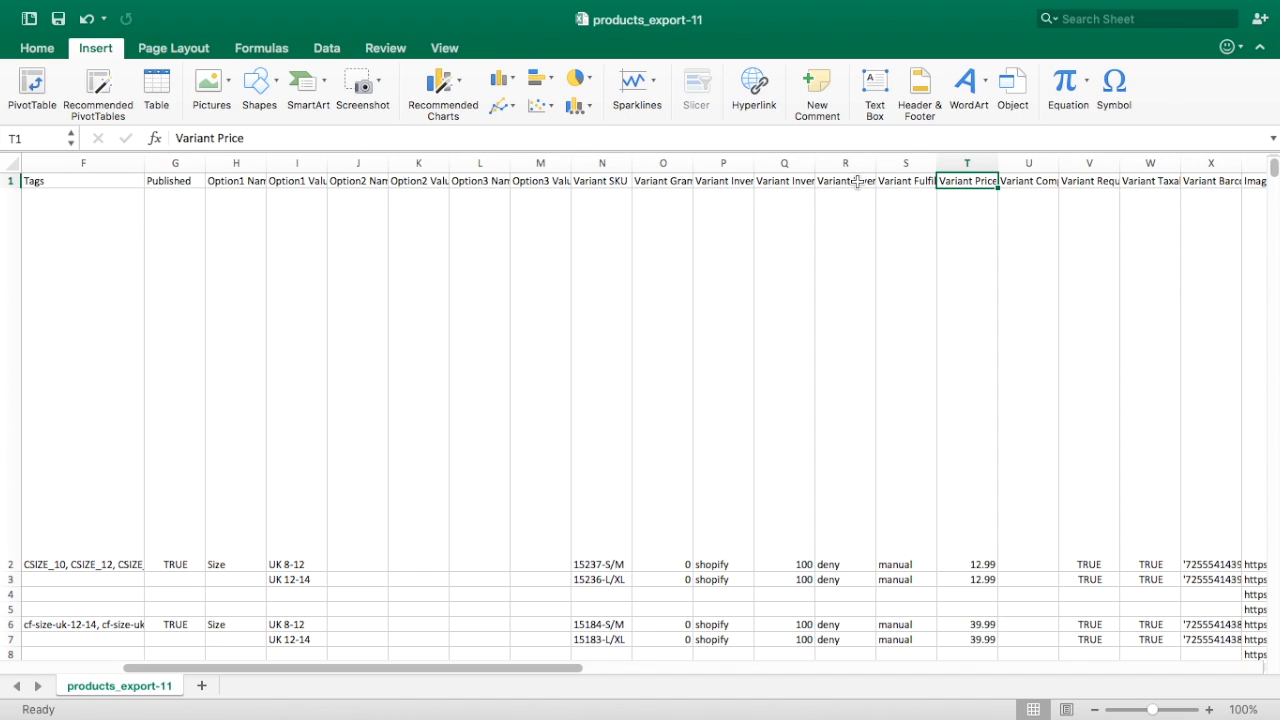
{"action": "key", "text": "Tab"}
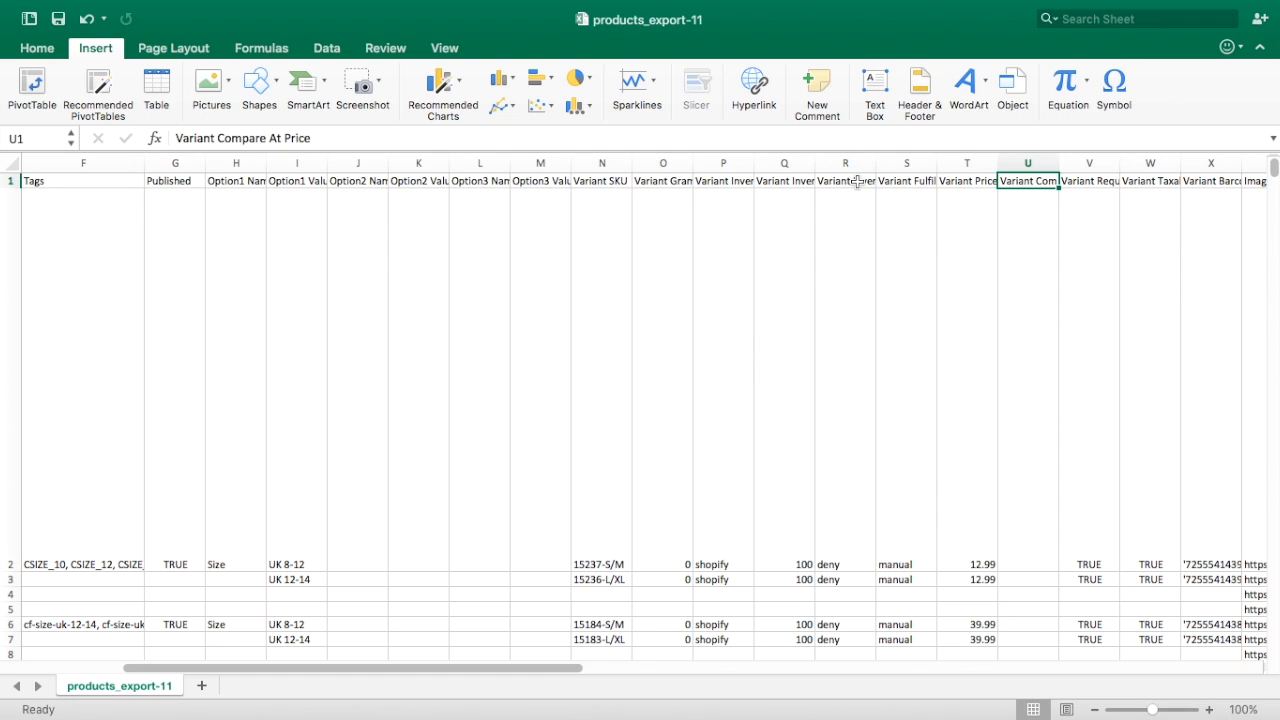
- Look through the row 1 headers from Variant Compare At Price to Google Shopping / Custom Product and return to Variant Requires Shipping
{"action": "key", "text": "Right"}
{"action": "key", "text": "Right"}
{"action": "key", "text": "Right"}
{"action": "key", "text": "Right"}
{"action": "key", "text": "Right"}
{"action": "key", "text": "Right"}
{"action": "key", "text": "Right"}
{"action": "key", "text": "Right"}
{"action": "key", "text": "Right"}
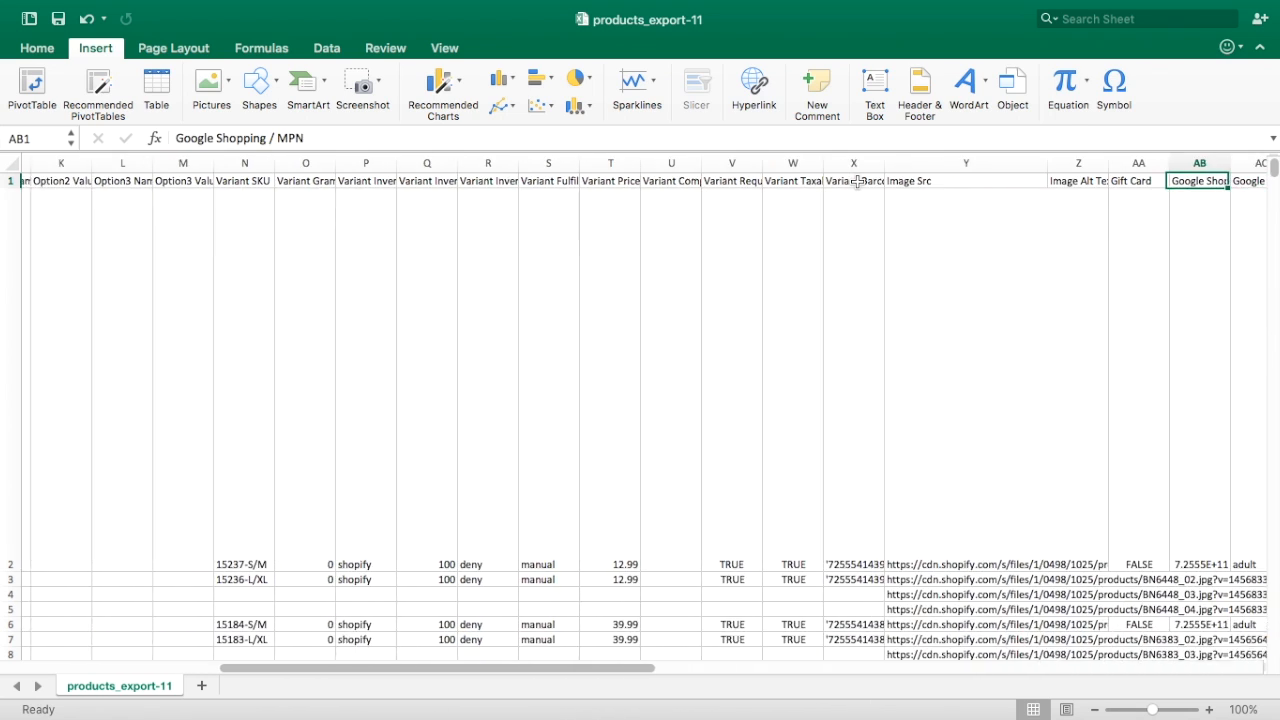
{"action": "key", "text": "Right"}
{"action": "key", "text": "Right"}
{"action": "key", "text": "Right"}
{"action": "key", "text": "Right"}
{"action": "key", "text": "Right"}
{"action": "key", "text": "Right"}
{"action": "key", "text": "Right"}
{"action": "key", "text": "Right"}
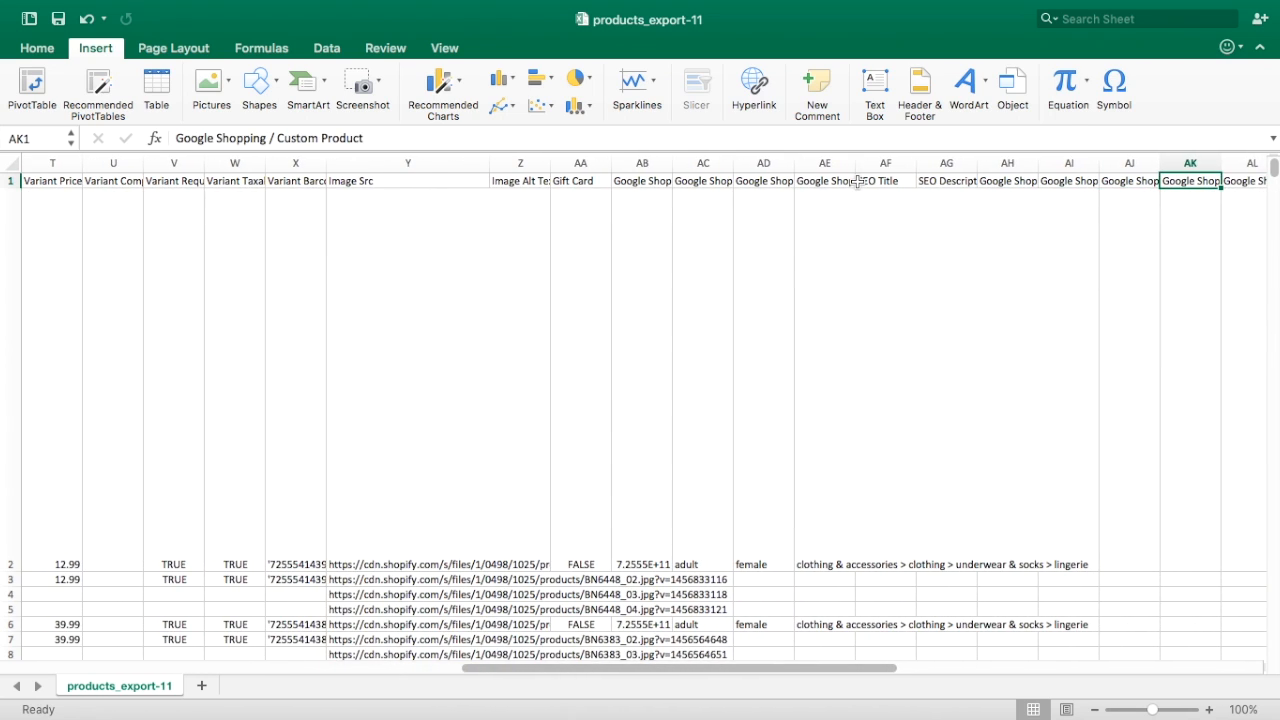
{"action": "key", "text": "Left"}
{"action": "key", "text": "Left"}
{"action": "key", "text": "Left"}
{"action": "key", "text": "Left"}
{"action": "key", "text": "Left"}
{"action": "key", "text": "Left"}
{"action": "key", "text": "Left"}
{"action": "key", "text": "Left"}
{"action": "key", "text": "Left"}
{"action": "key", "text": "Left"}
{"action": "key", "text": "Left"}
{"action": "key", "text": "Left"}
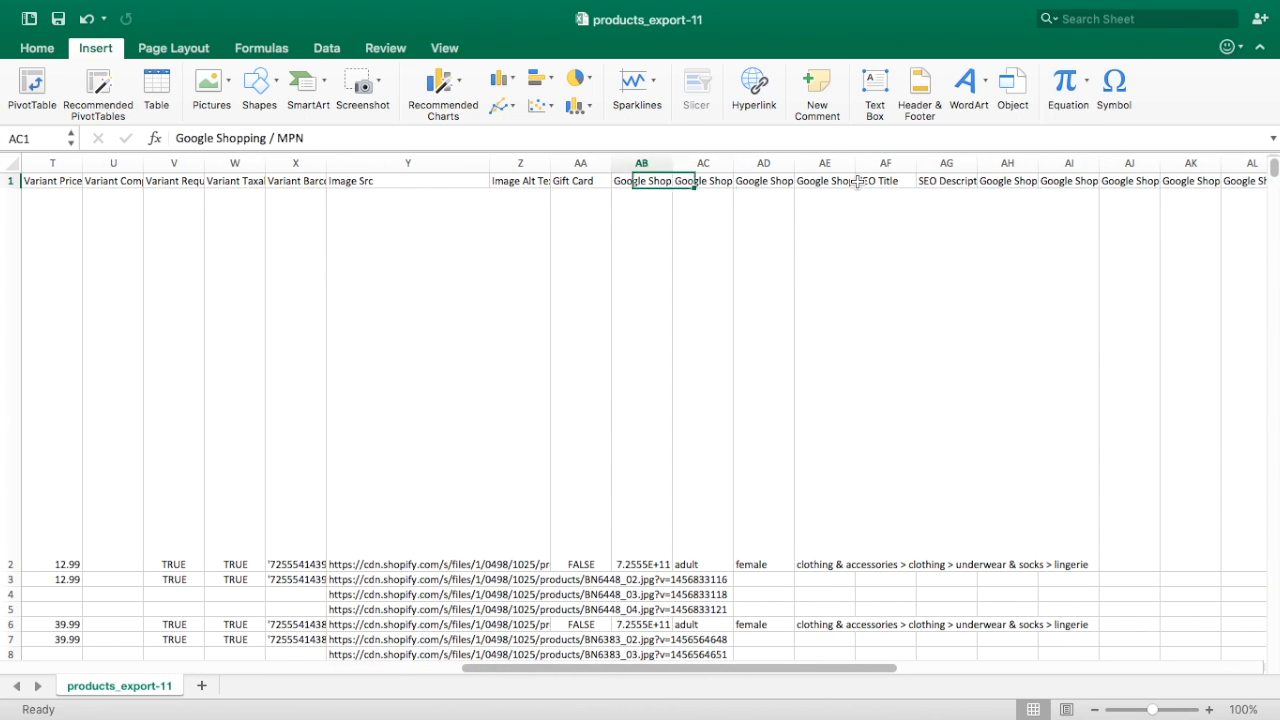
{"action": "key", "text": "Left"}
{"action": "key", "text": "Left"}
{"action": "key", "text": "Left"}
{"action": "key", "text": "Left"}
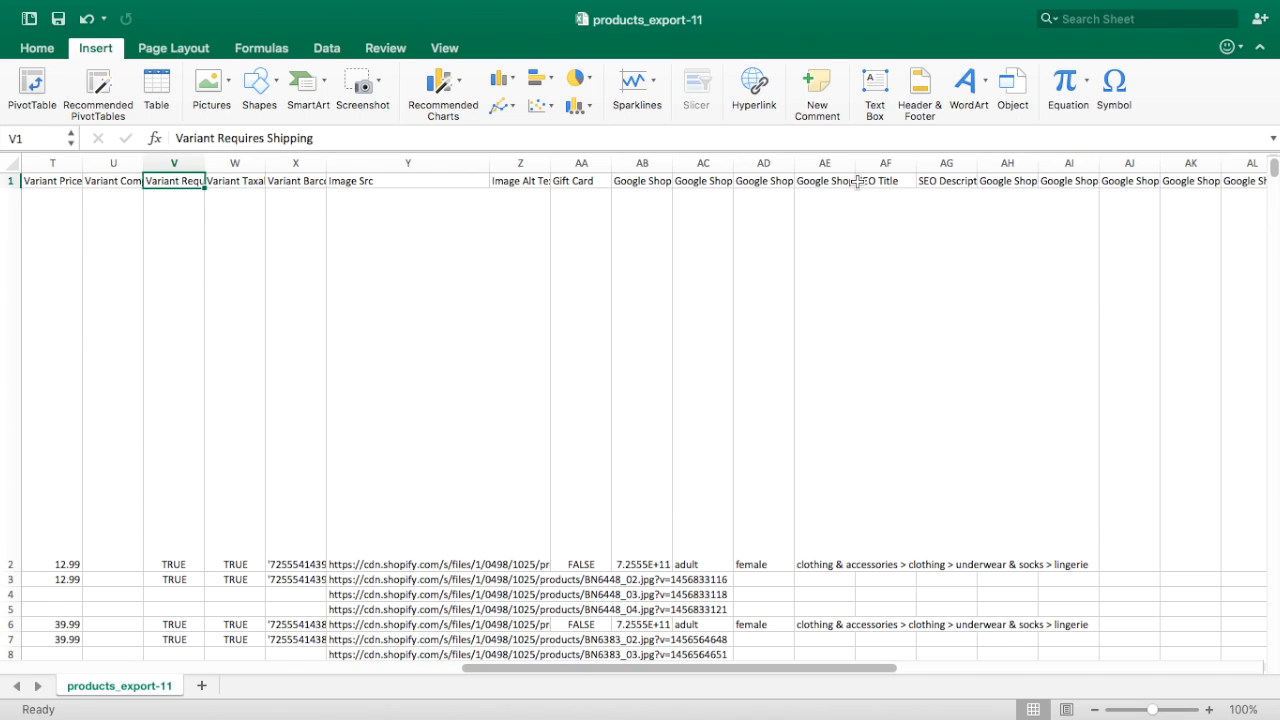
- Examine the Variant Taxable and Variant Barcode headers in row 1
{"action": "key", "text": "Right"}
{"action": "key", "text": "Right"}
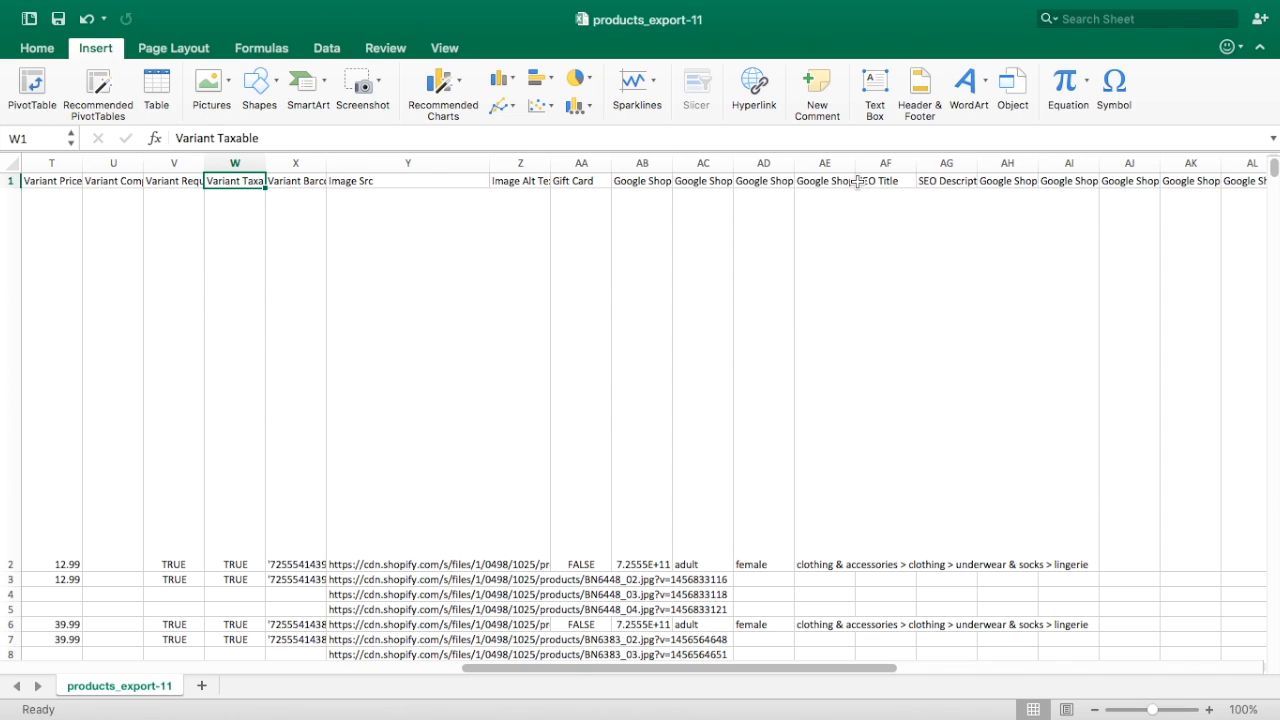
{"action": "key", "text": "Right"}
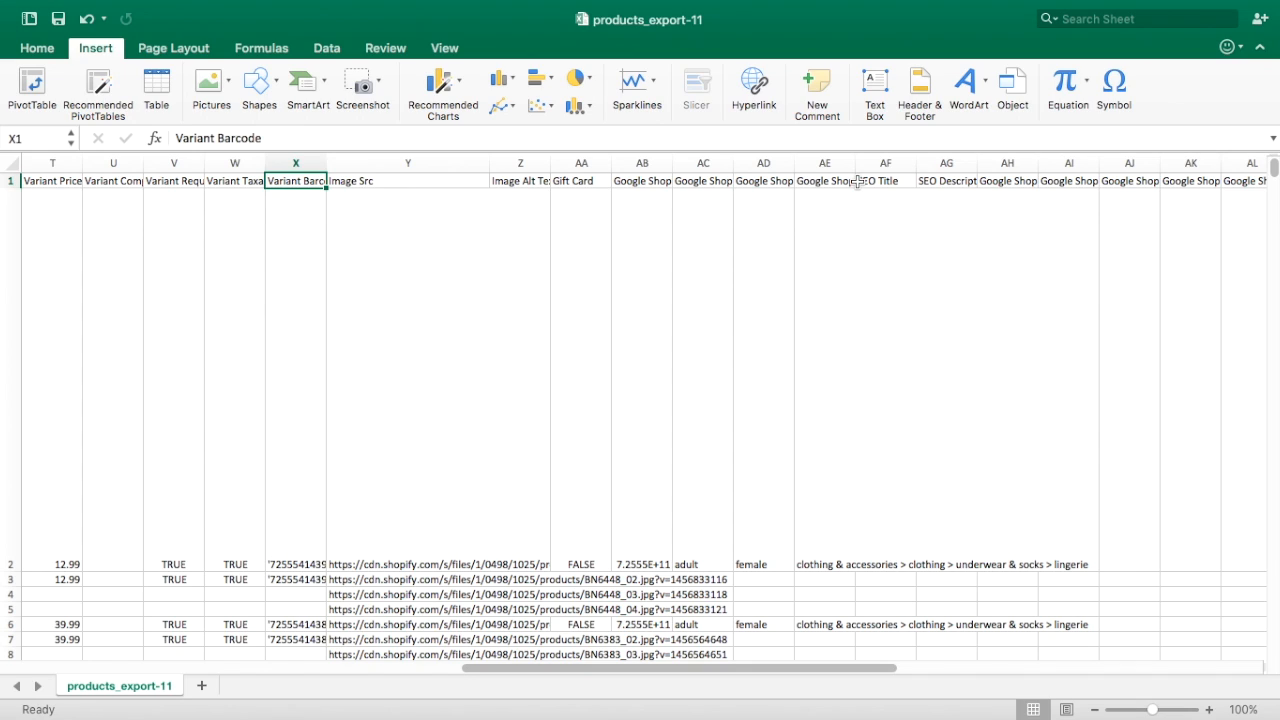
- Widen the Image Src column to show more of the image URLs and select the first product's image URL in row 2
{"action": "key", "text": "Right"}
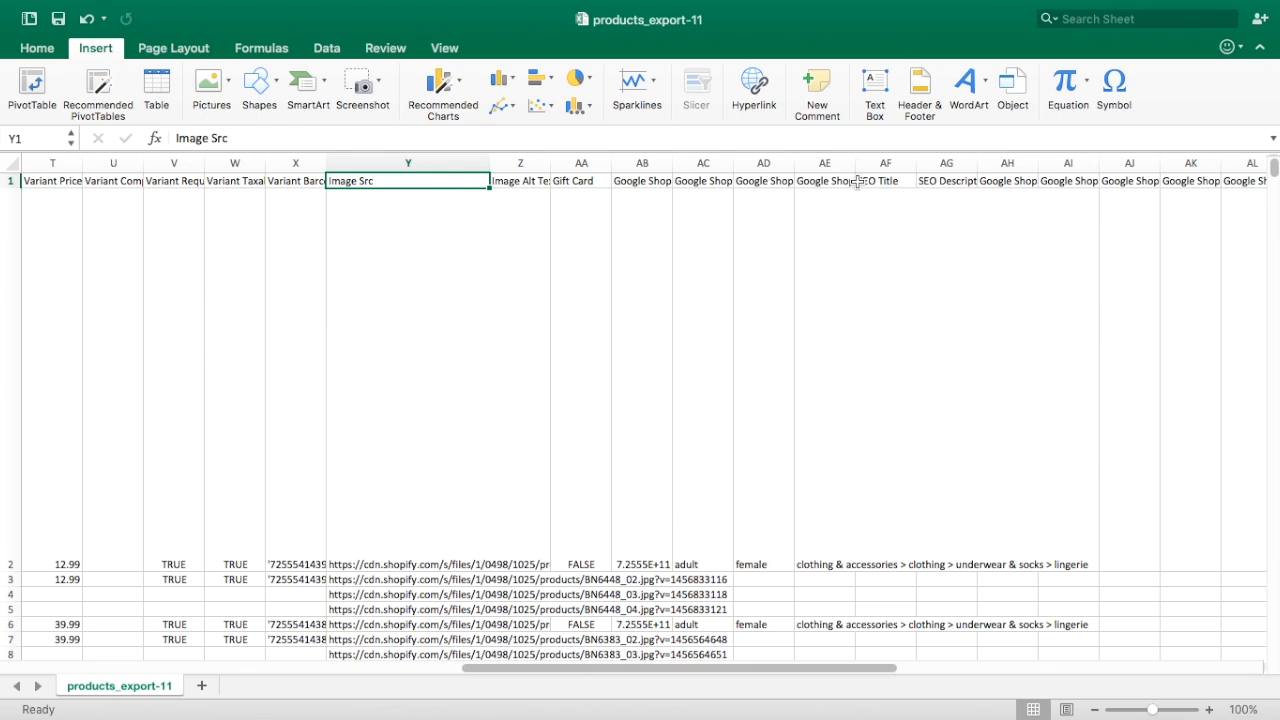
{"action": "left_click_drag", "start_coordinate": [490, 162], "coordinate": [682, 178]}
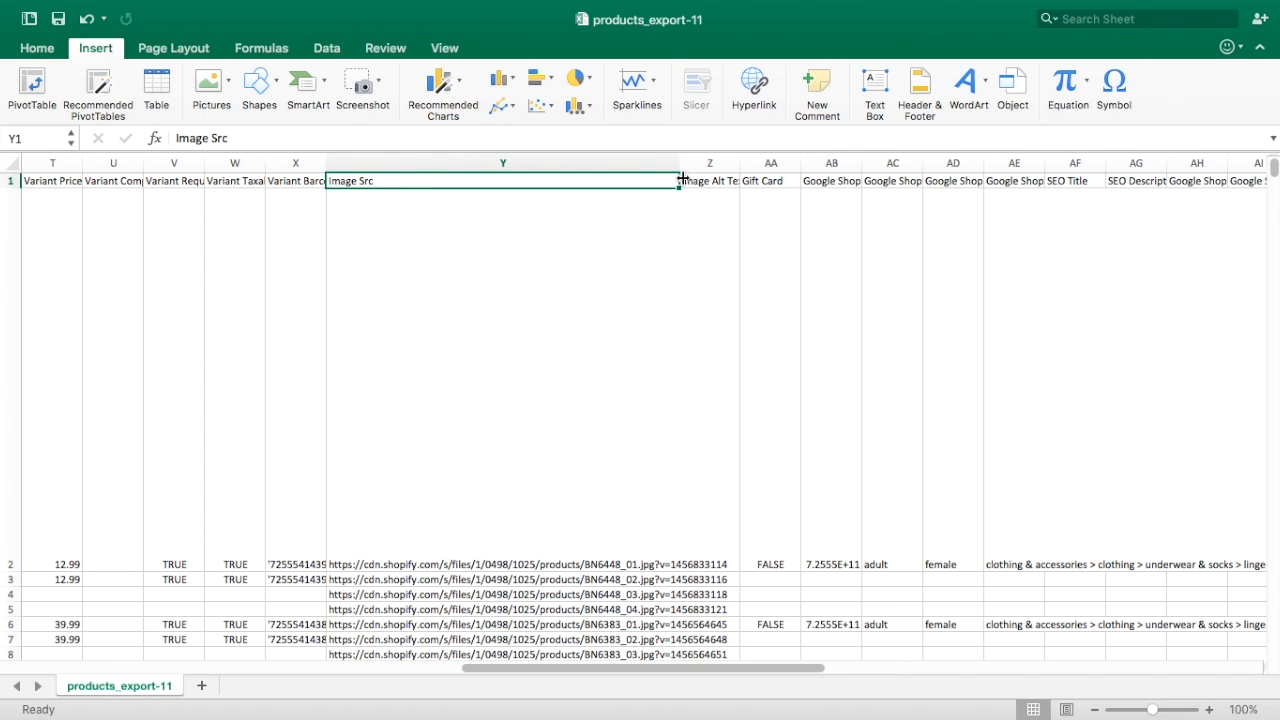
{"action": "left_click", "coordinate": [466, 566]}
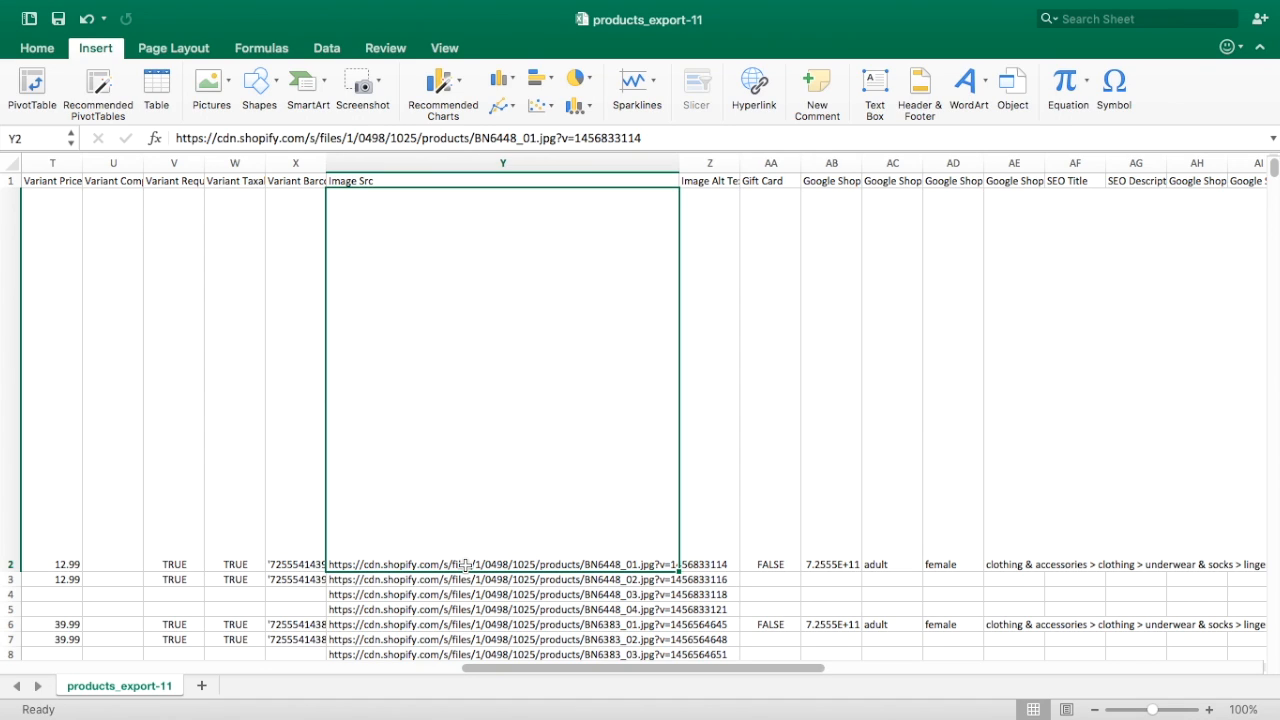
- Examine the first product's image URLs in rows 2 to 5 and the Variant Barcode cell in row 4
{"action": "key", "text": "Down"}
{"action": "key", "text": "Up"}
{"action": "key", "text": "Down"}
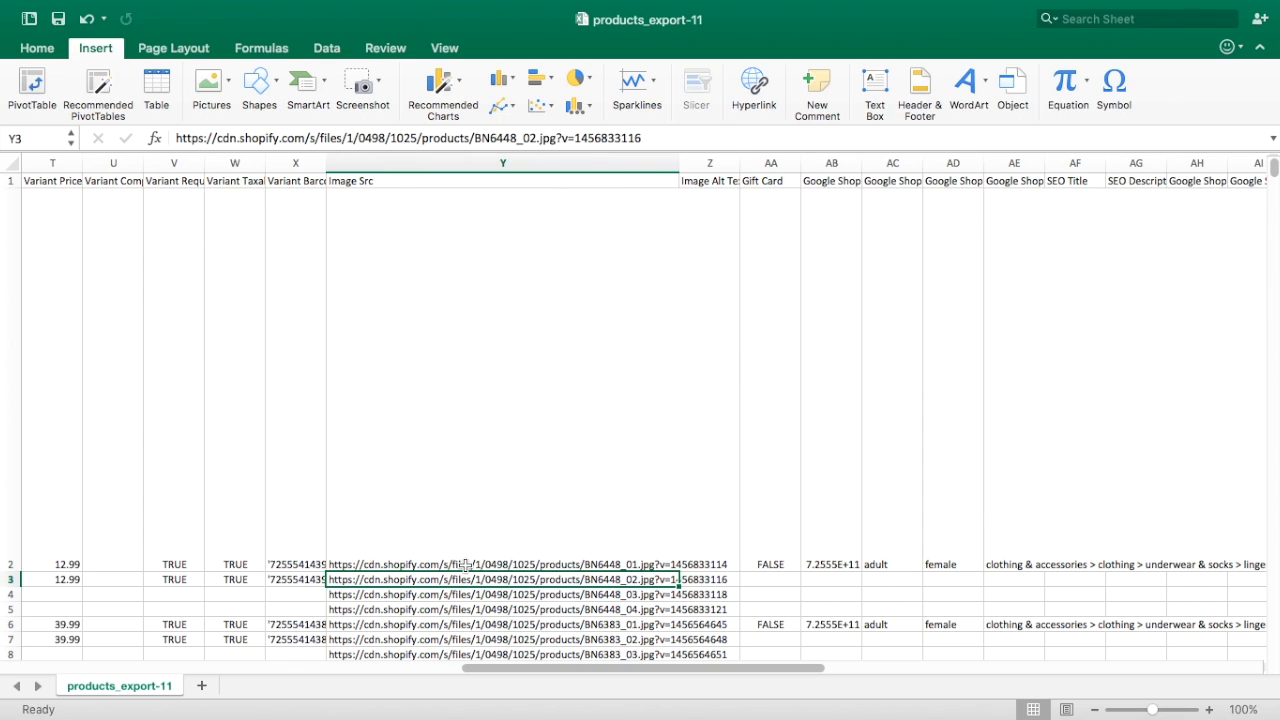
{"action": "key", "text": "Down"}
{"action": "key", "text": "Left"}
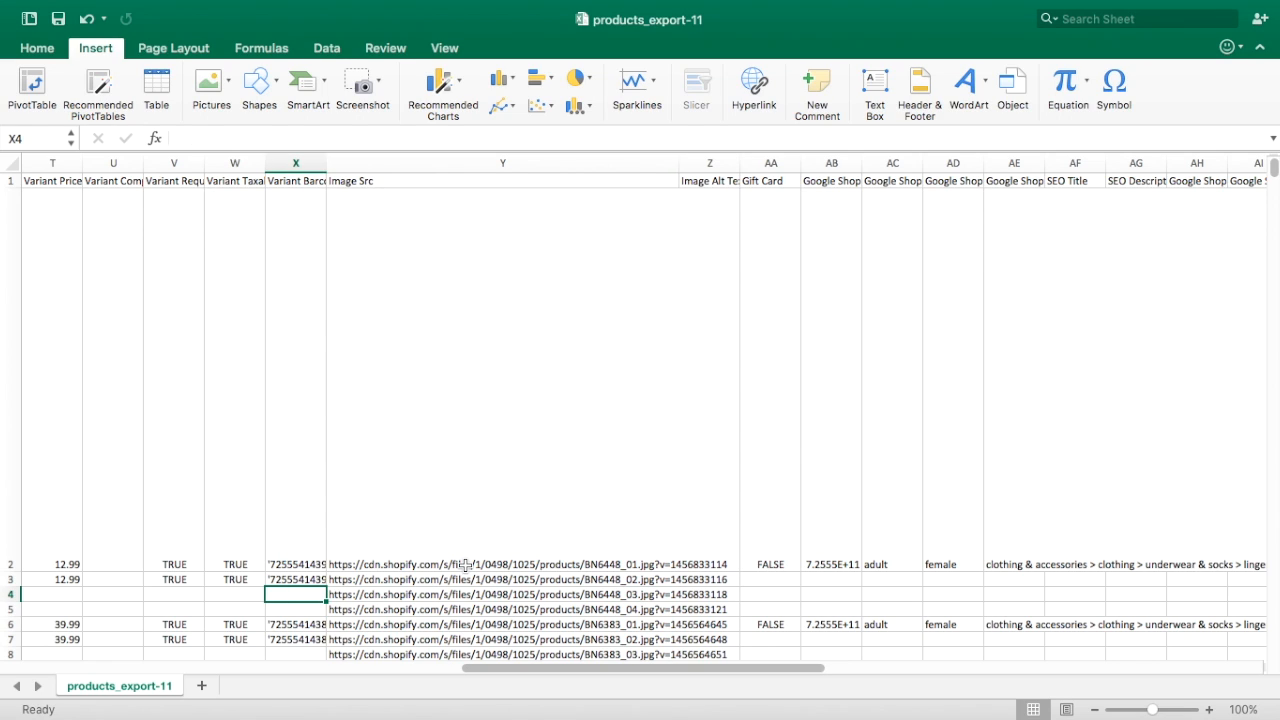
{"action": "key", "text": "Right"}
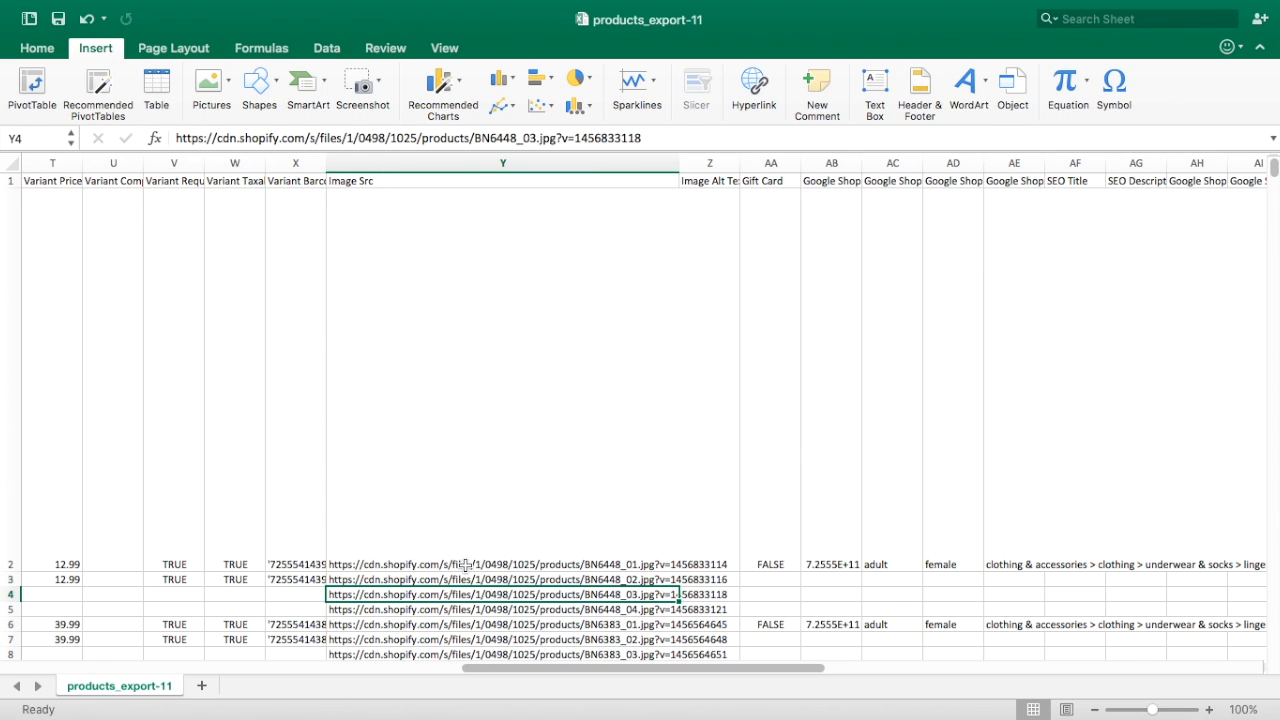
{"action": "key", "text": "Down"}
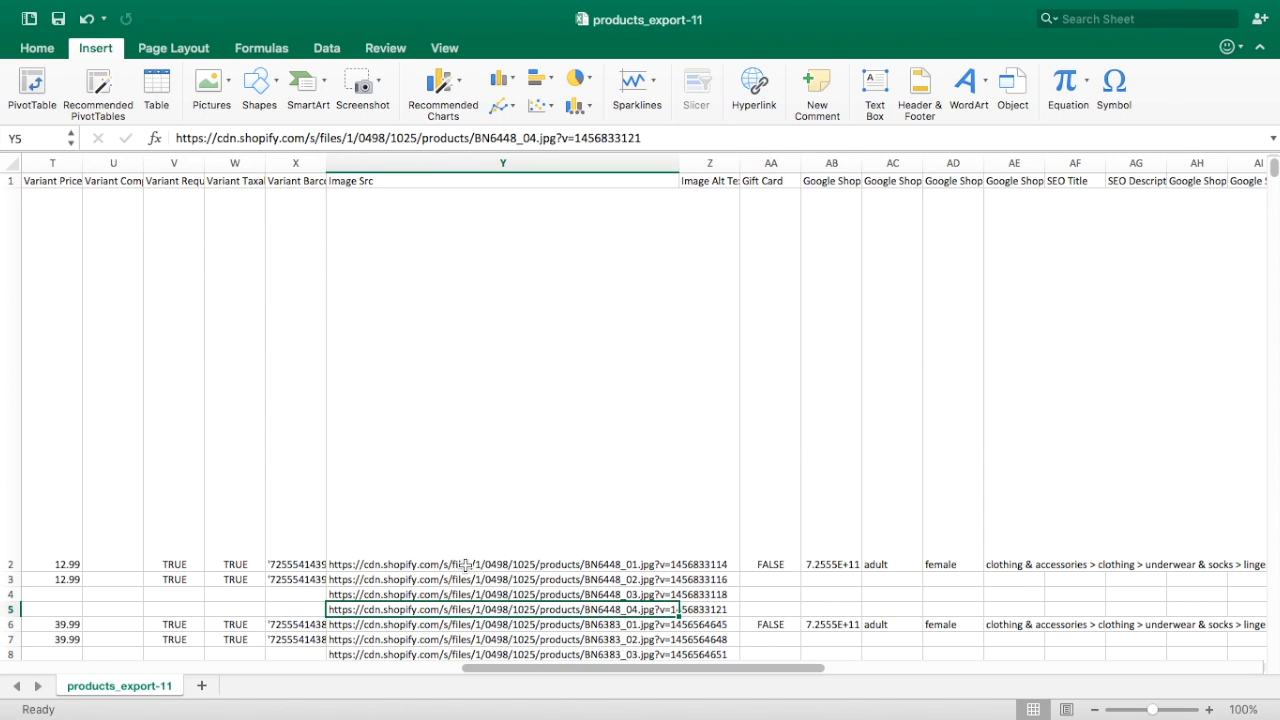
{"action": "key", "text": "Up"}
{"action": "key", "text": "Up"}
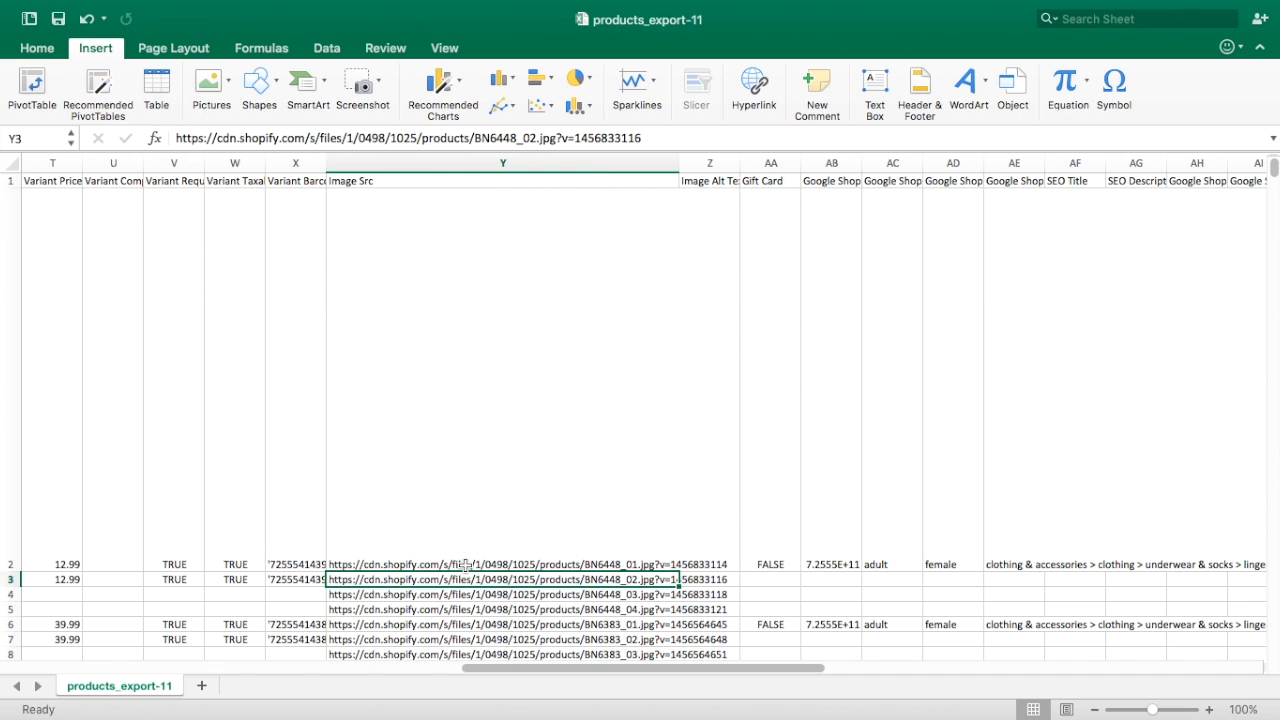
{"action": "key", "text": "Down"}
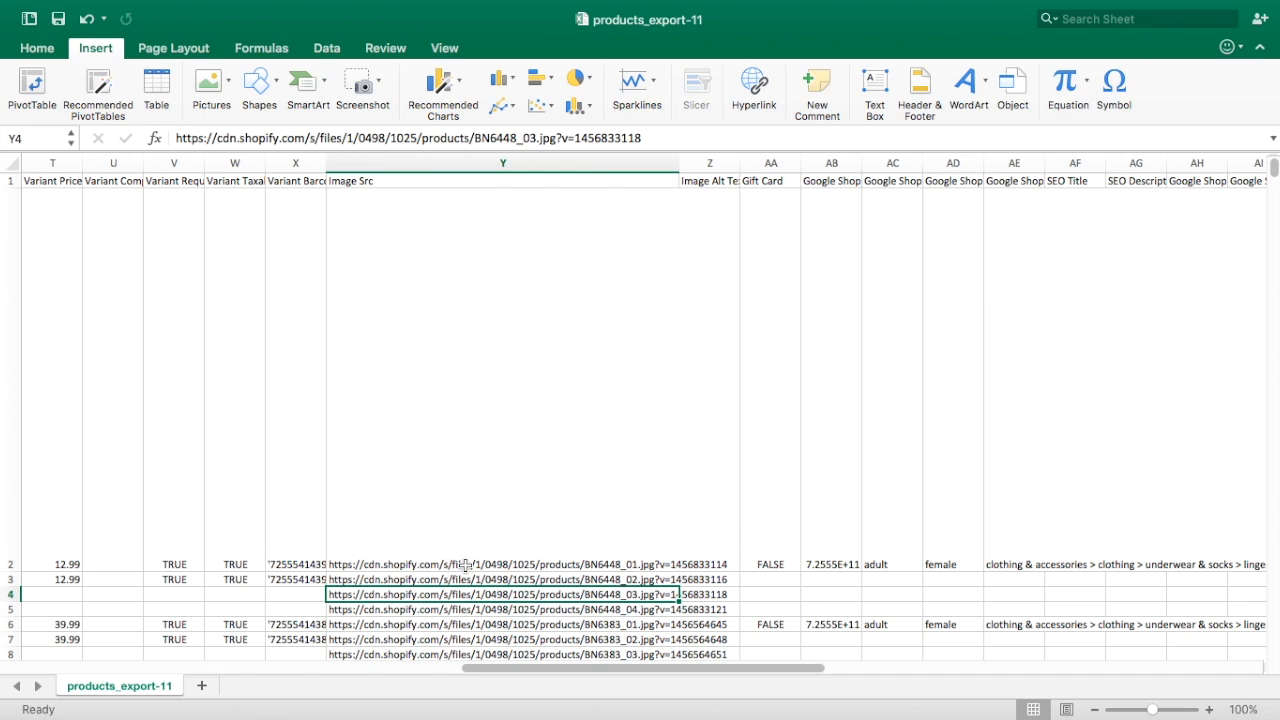
{"action": "key", "text": "Down"}
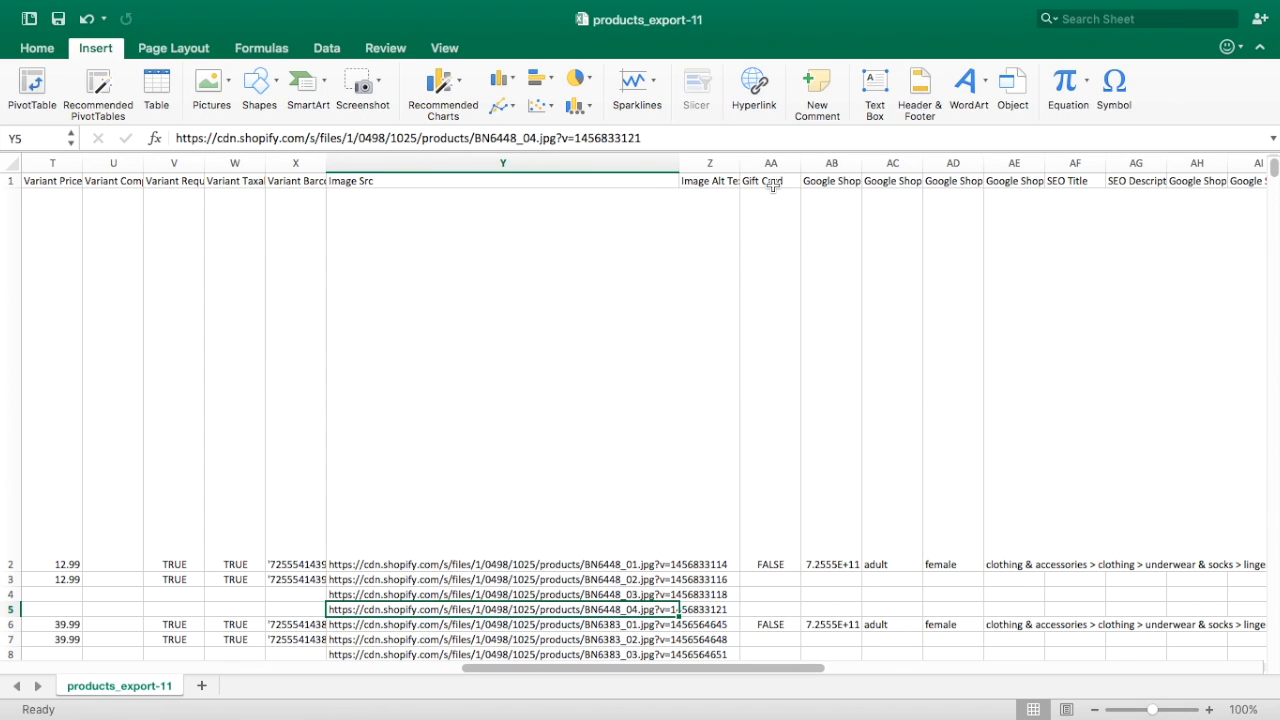
- Examine the Image Alt Text header and row 2 cell, and widen the Image Src and Image Alt Text columns
{"action": "left_click", "coordinate": [718, 183]}
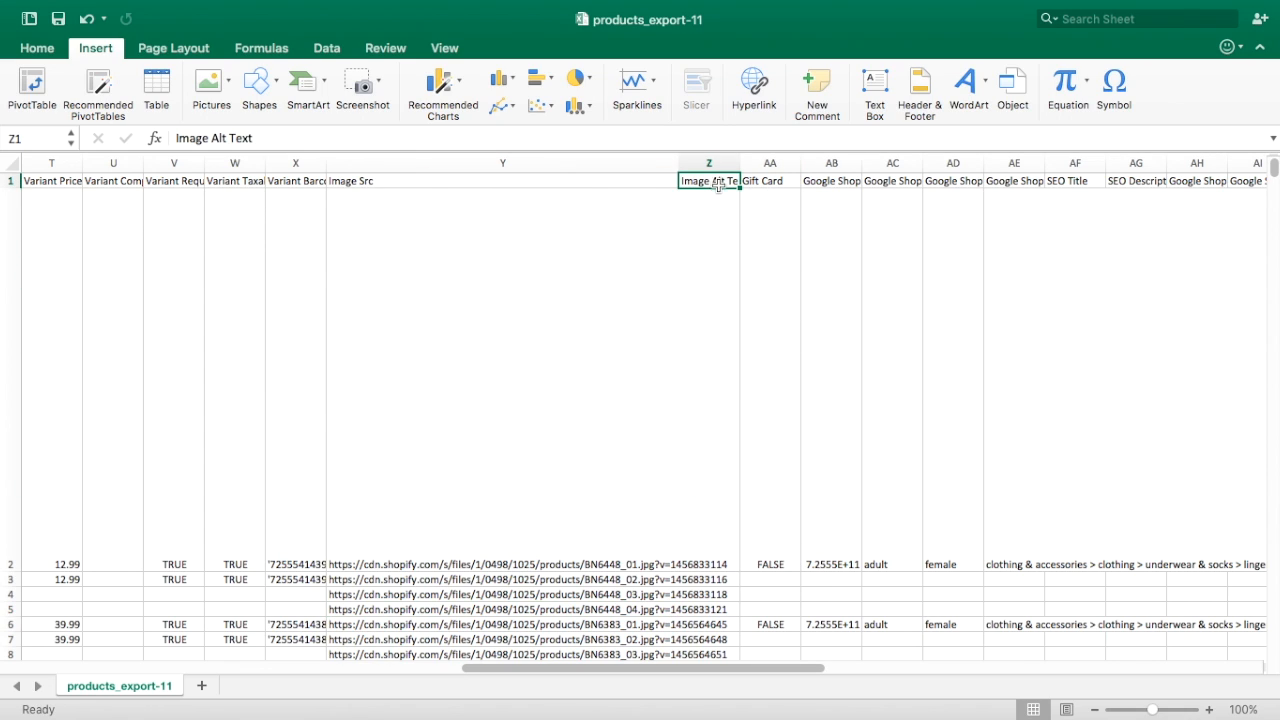
{"action": "left_click", "coordinate": [708, 228]}
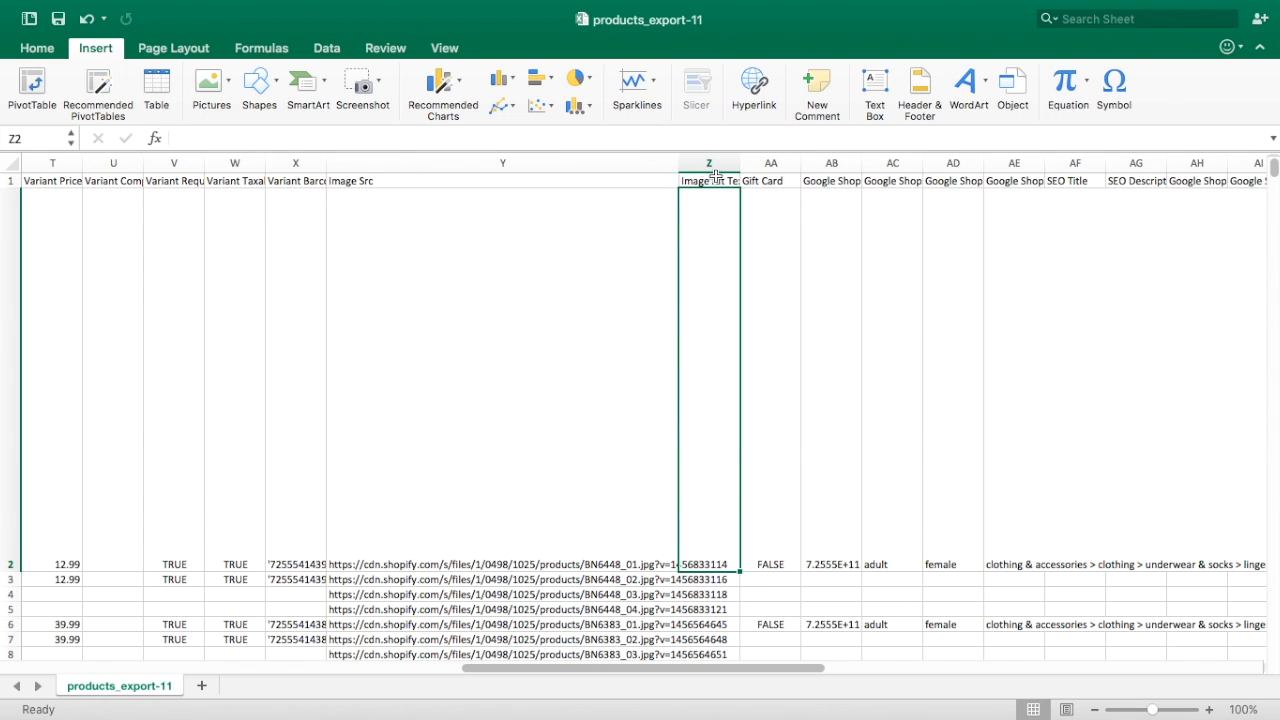
{"action": "left_click_drag", "start_coordinate": [679, 163], "coordinate": [913, 166]}
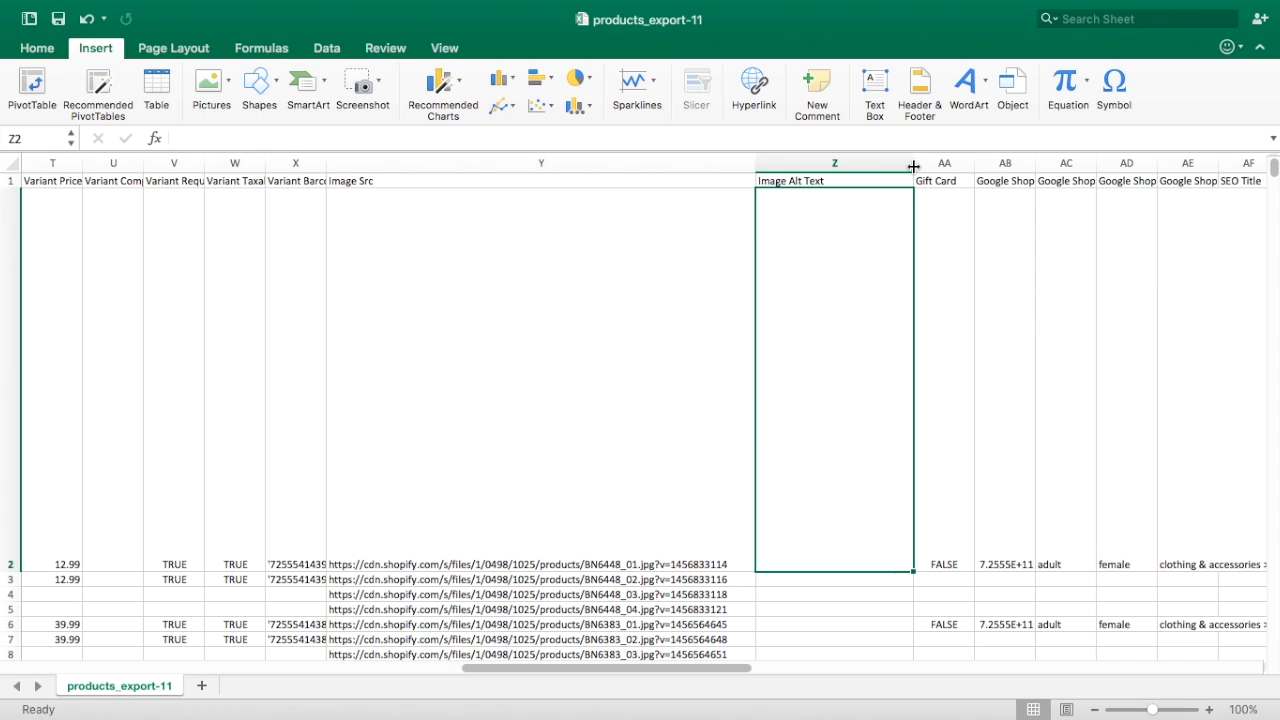
- Examine the first product's Gift Card and MPN cells in row 2 and the Google Shopping / MPN header
{"action": "key", "text": "Right"}
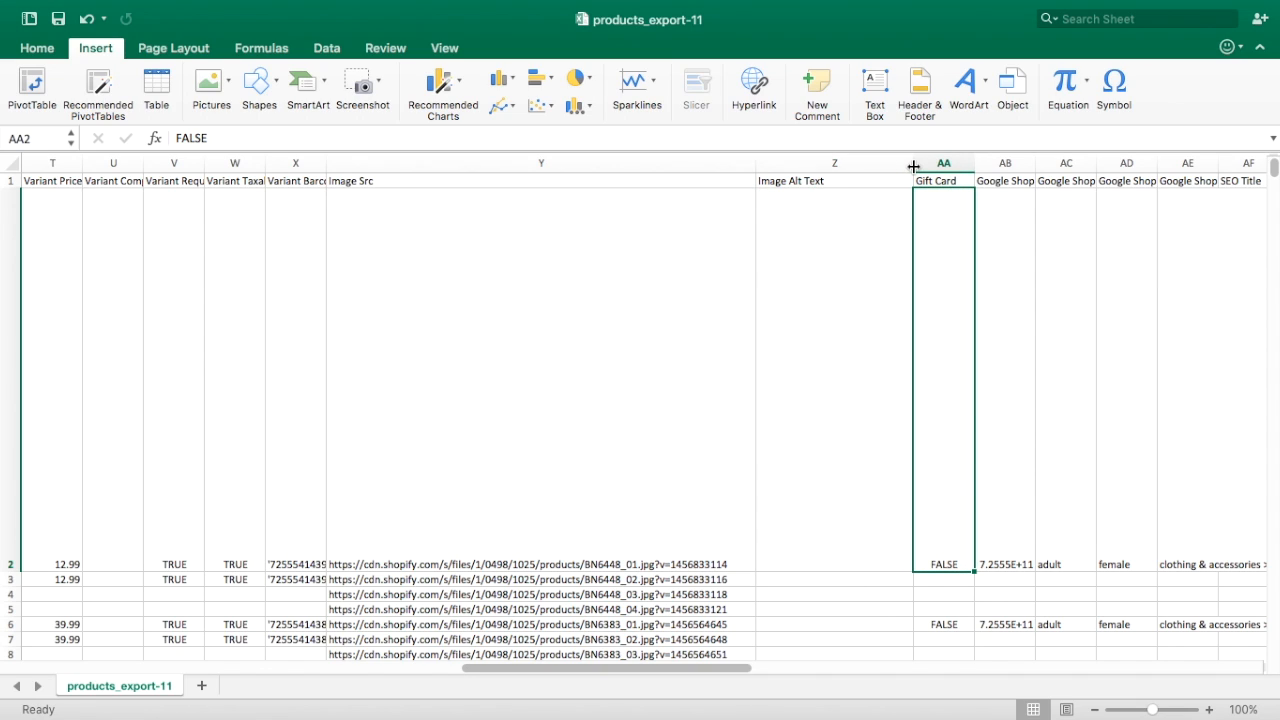
{"action": "key", "text": "Right"}
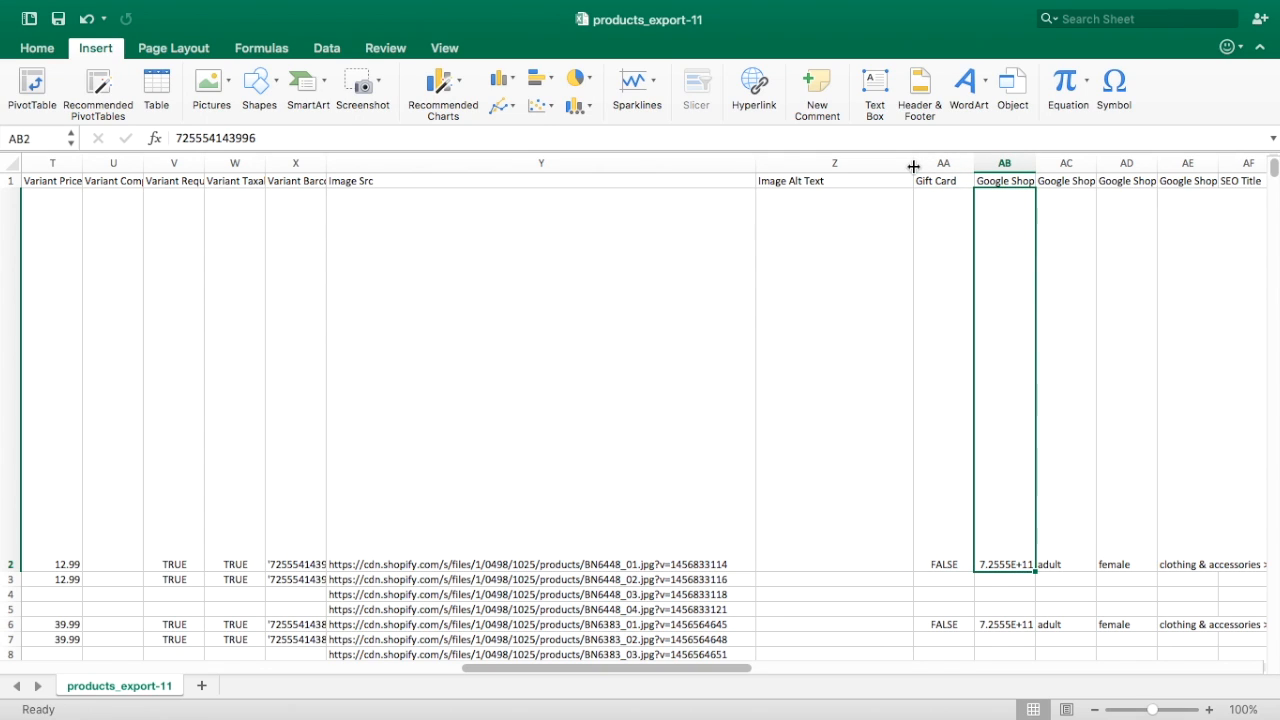
{"action": "left_click", "coordinate": [1011, 185]}
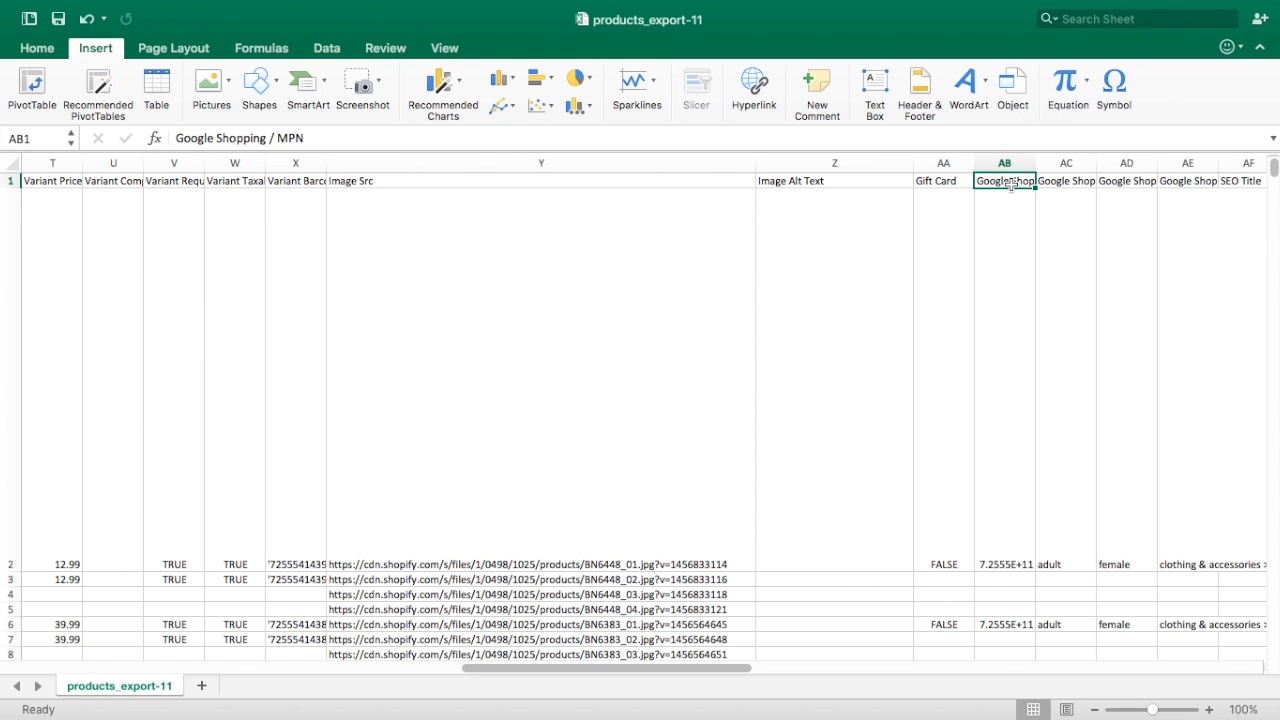
- Look through the Google Shopping and SEO headers in row 1, return to Google Shopping / MPN and examine Google Shopping / Age Group
{"action": "key", "text": "Right"}
{"action": "key", "text": "Right"}
{"action": "key", "text": "Right"}
{"action": "key", "text": "Right"}
{"action": "key", "text": "Right"}
{"action": "key", "text": "Right"}
{"action": "key", "text": "Right"}
{"action": "key", "text": "Right"}
{"action": "key", "text": "Right"}
{"action": "key", "text": "Right"}
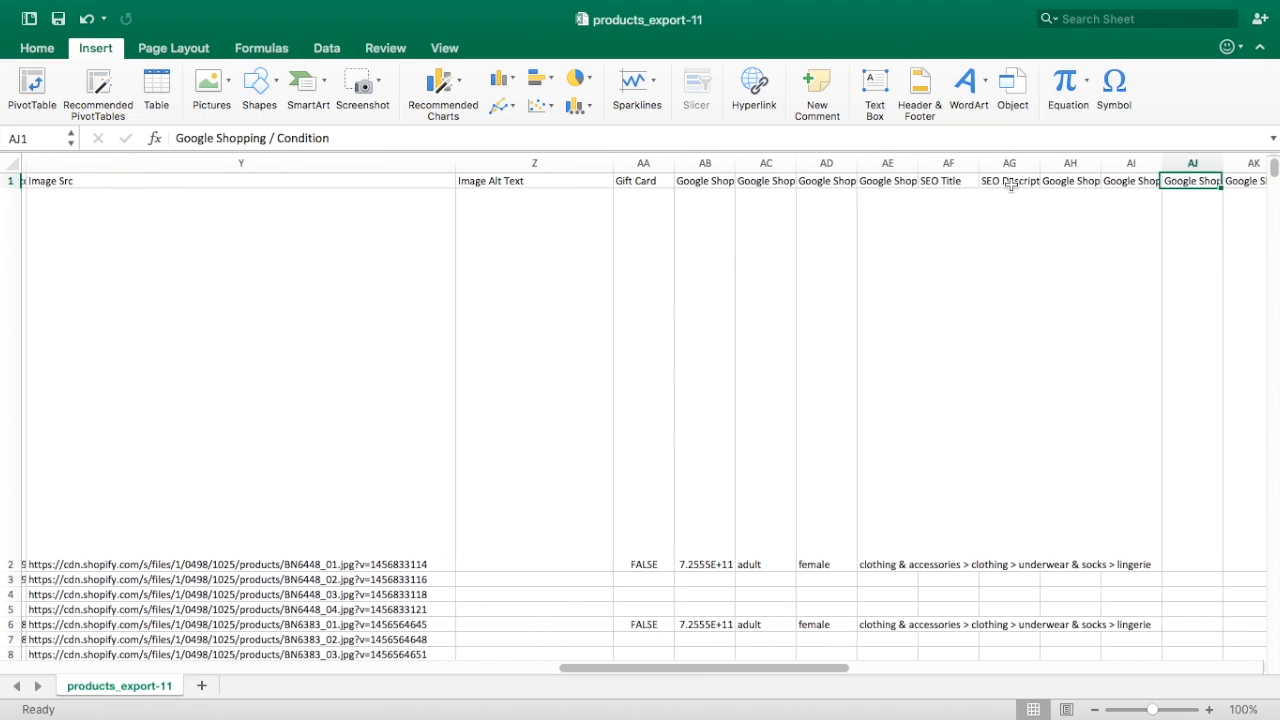
{"action": "key", "text": "Left"}
{"action": "key", "text": "Left"}
{"action": "key", "text": "Left"}
{"action": "key", "text": "Left"}
{"action": "key", "text": "Left"}
{"action": "key", "text": "Left"}
{"action": "key", "text": "Left"}
{"action": "key", "text": "Left"}
{"action": "key", "text": "Left"}
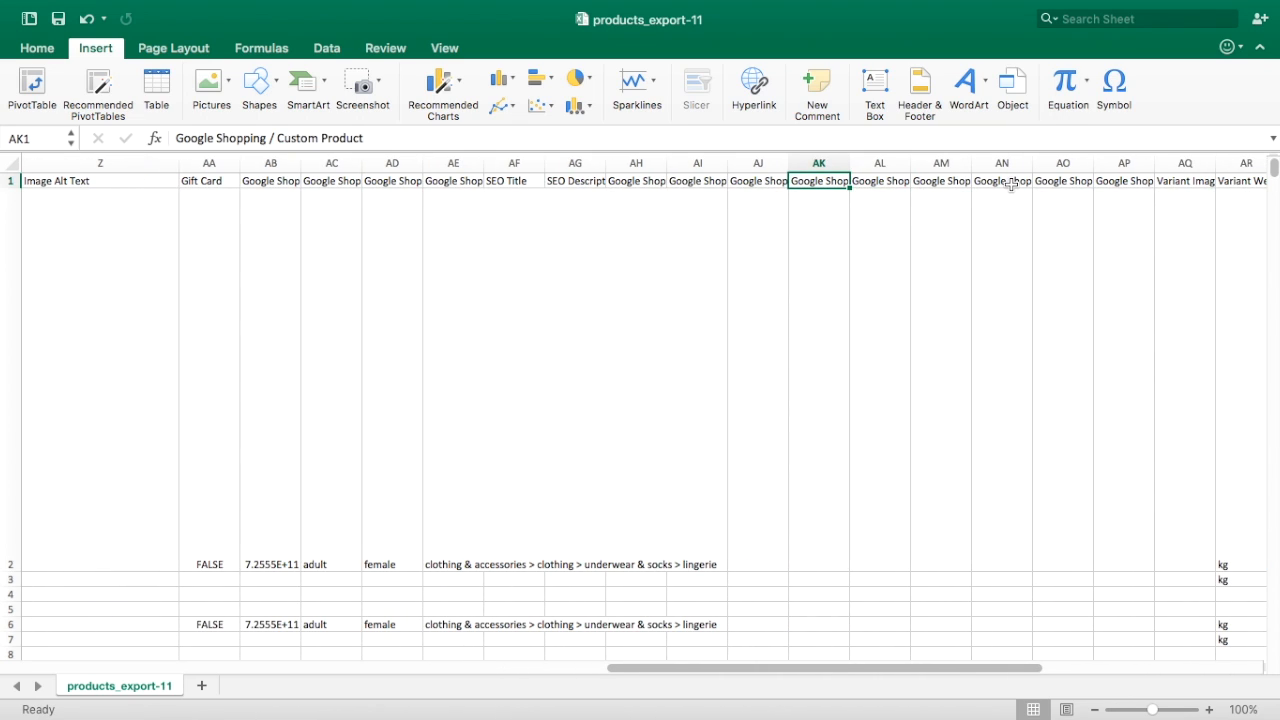
{"action": "key", "text": "Left"}
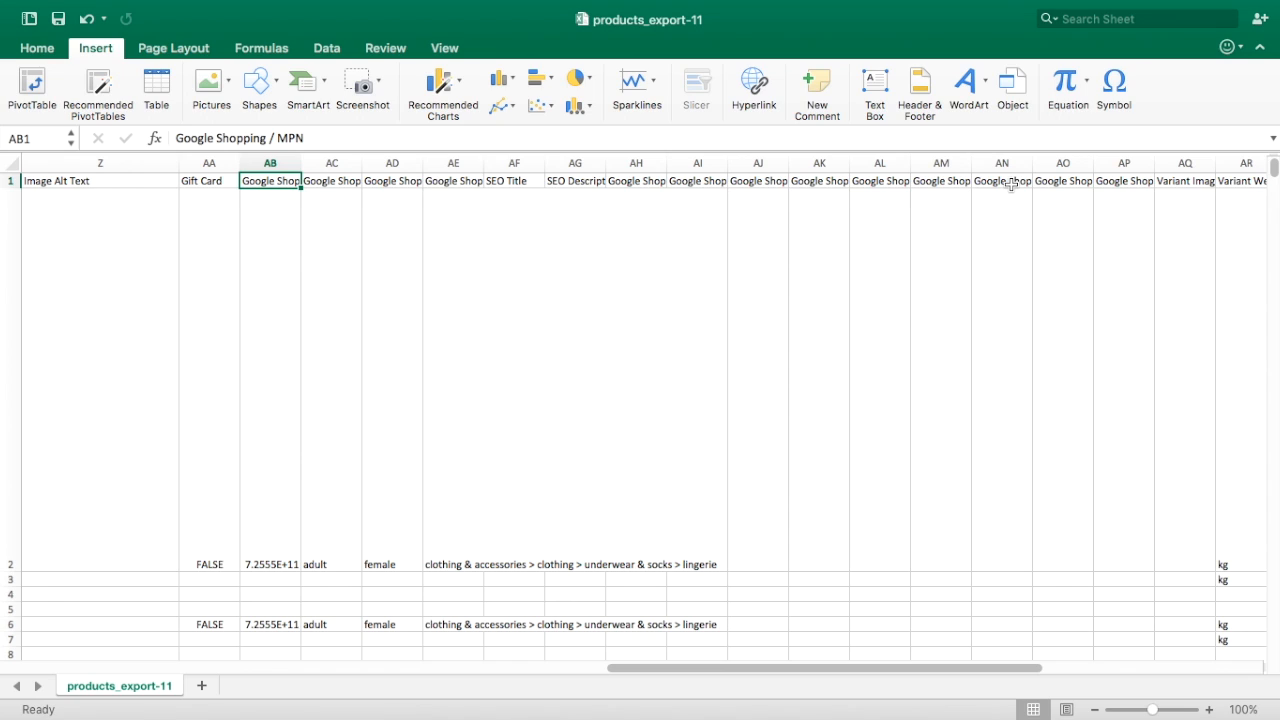
{"action": "key", "text": "Right"}
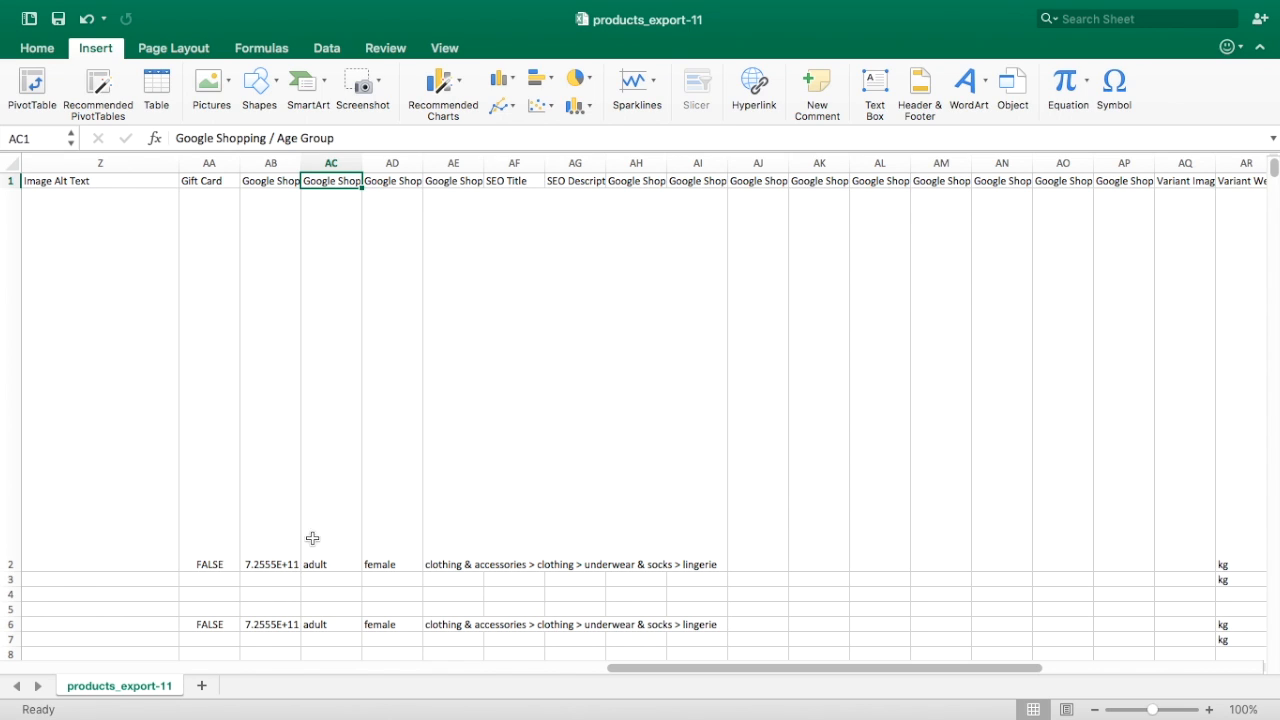
- Format the Google Shopping / MPN column as Number with 0 decimal places
{"action": "left_click", "coordinate": [276, 163]}
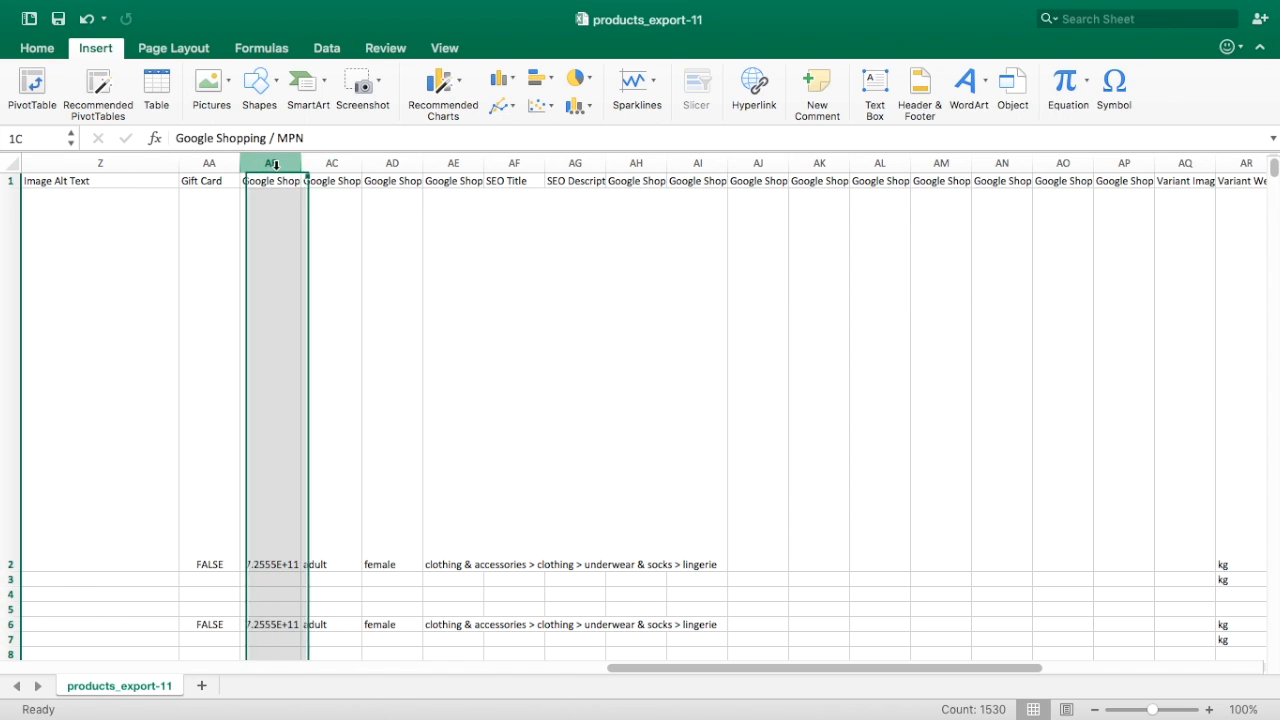
{"action": "right_click", "coordinate": [276, 165]}
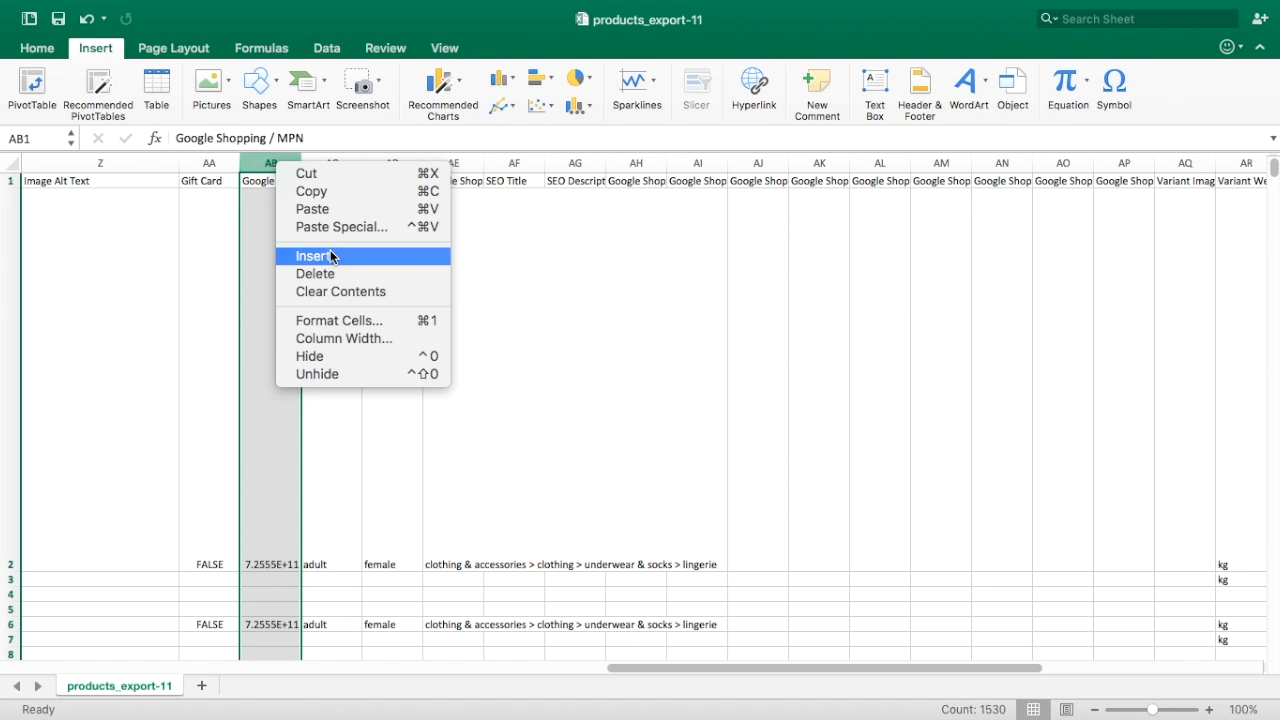
{"action": "left_click", "coordinate": [340, 321]}
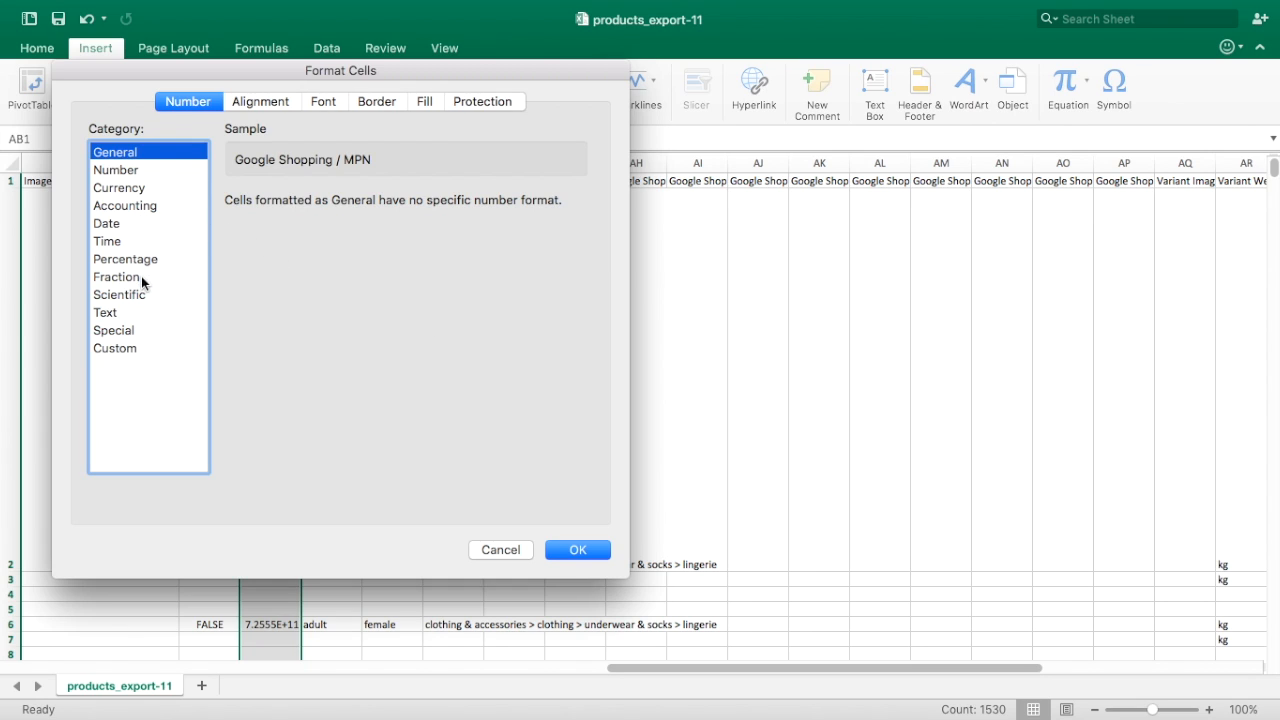
{"action": "left_click", "coordinate": [130, 172]}
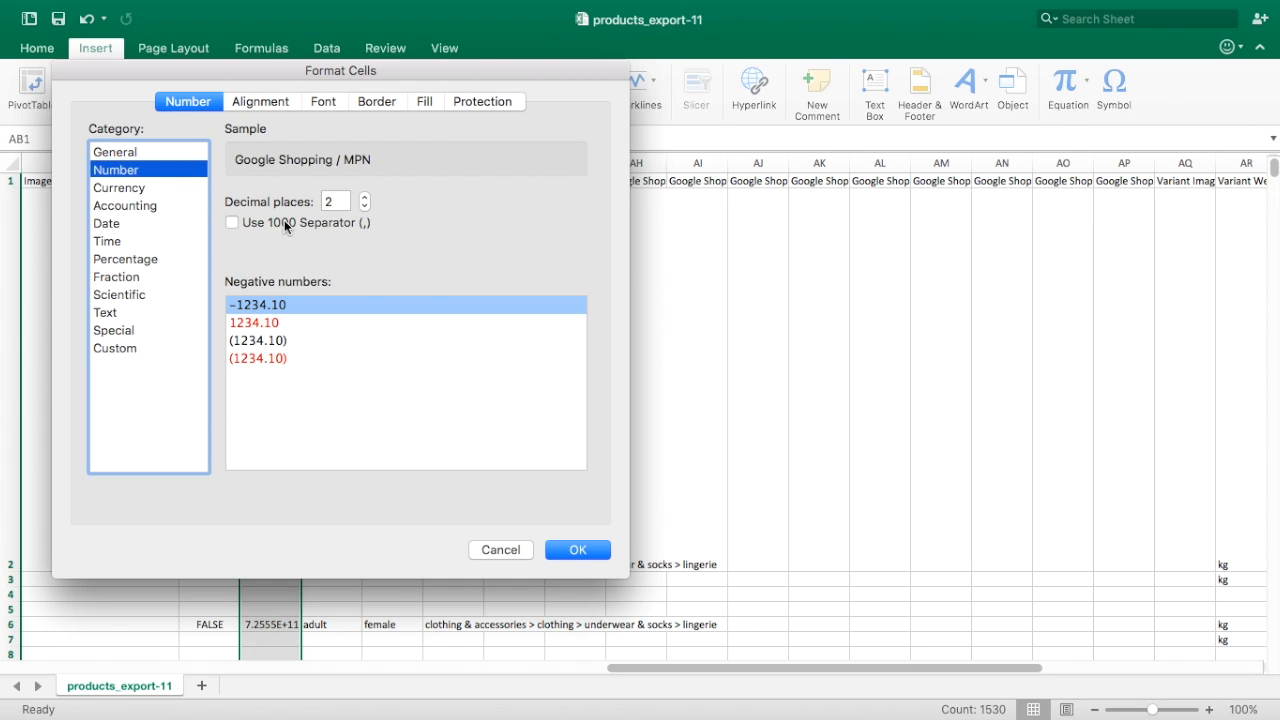
{"action": "left_click", "coordinate": [365, 206]}
{"action": "left_click", "coordinate": [365, 206]}
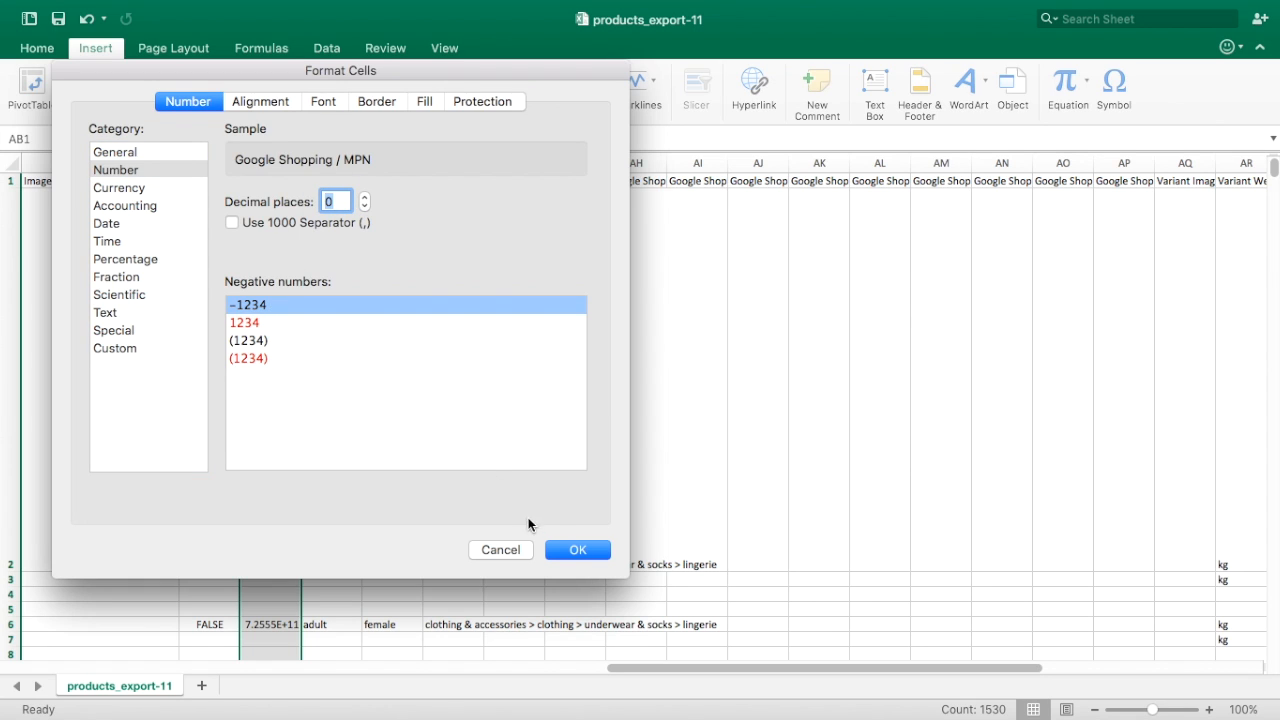
{"action": "left_click", "coordinate": [575, 550]}
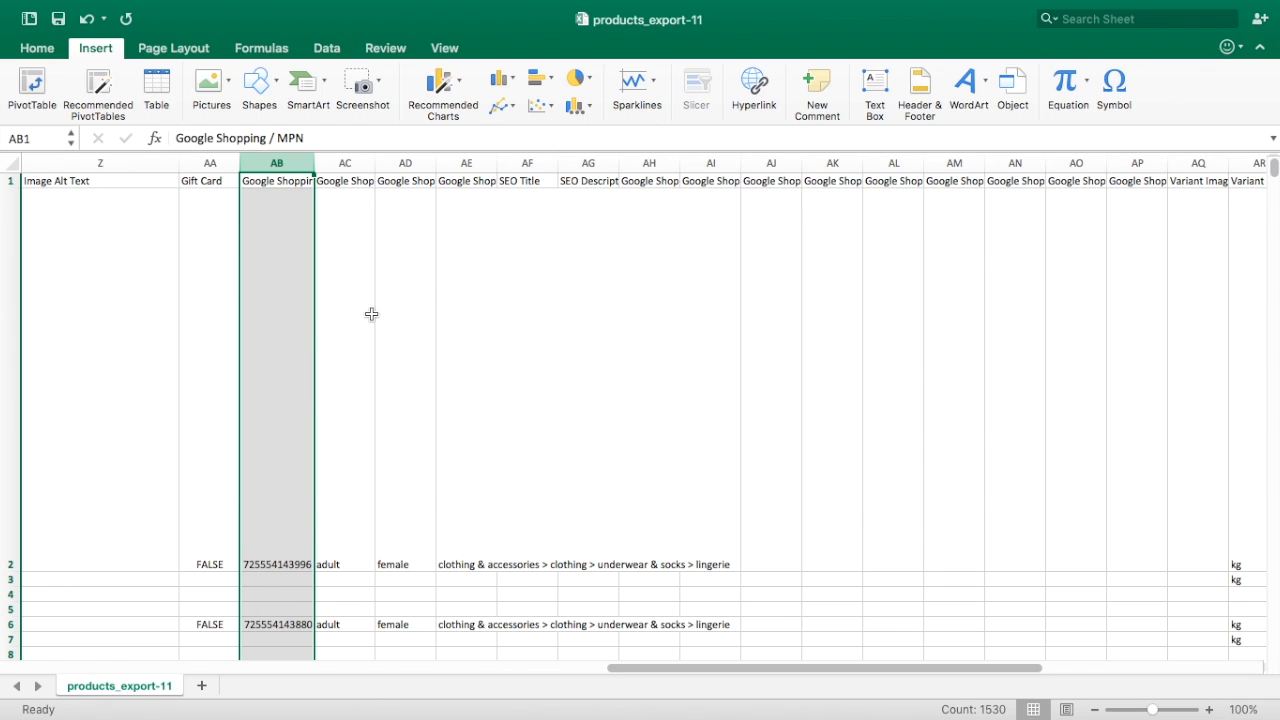
- Examine the row 1 headers from Google Shopping / Age Group through Google Product Category to SEO Description
{"action": "left_click", "coordinate": [365, 187]}
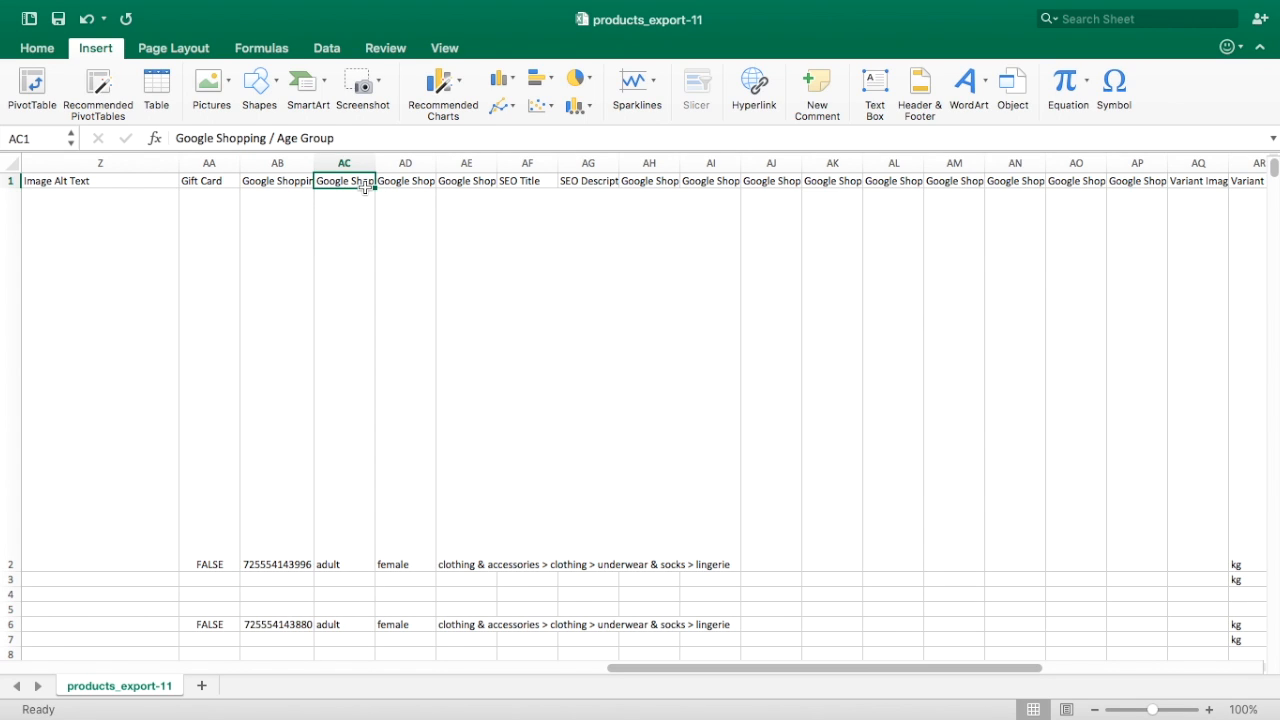
{"action": "key", "text": "Right"}
{"action": "key", "text": "Right"}
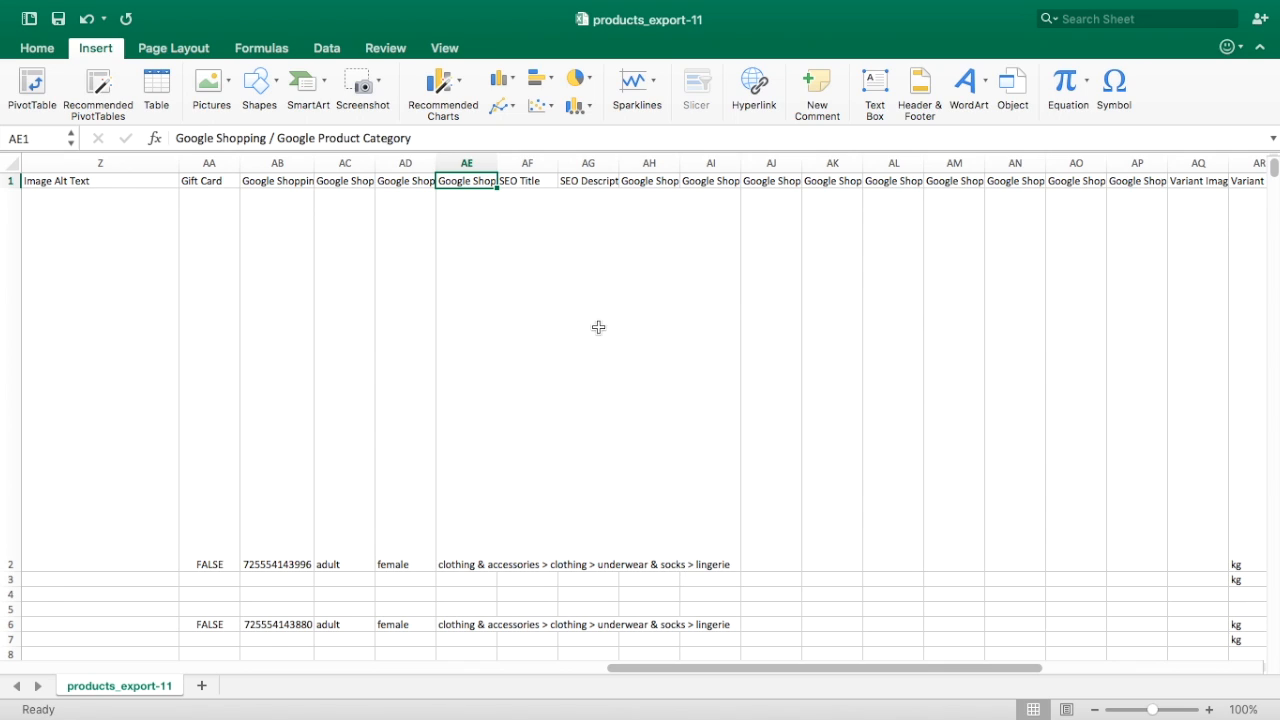
{"action": "left_click", "coordinate": [590, 181]}
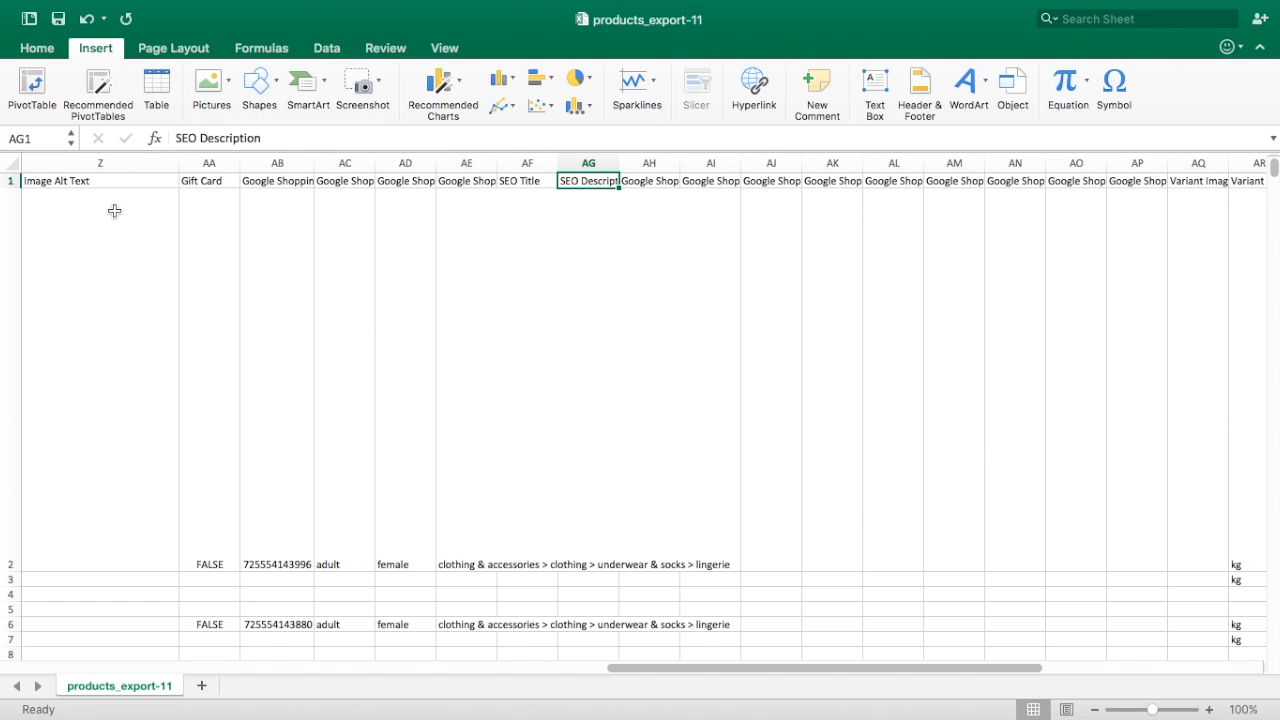
- Examine the Google Shopping headers in row 1 that follow SEO Description, including AdWords Labels, Custom Product and Condition
{"action": "key", "text": "Right"}
{"action": "key", "text": "Right"}
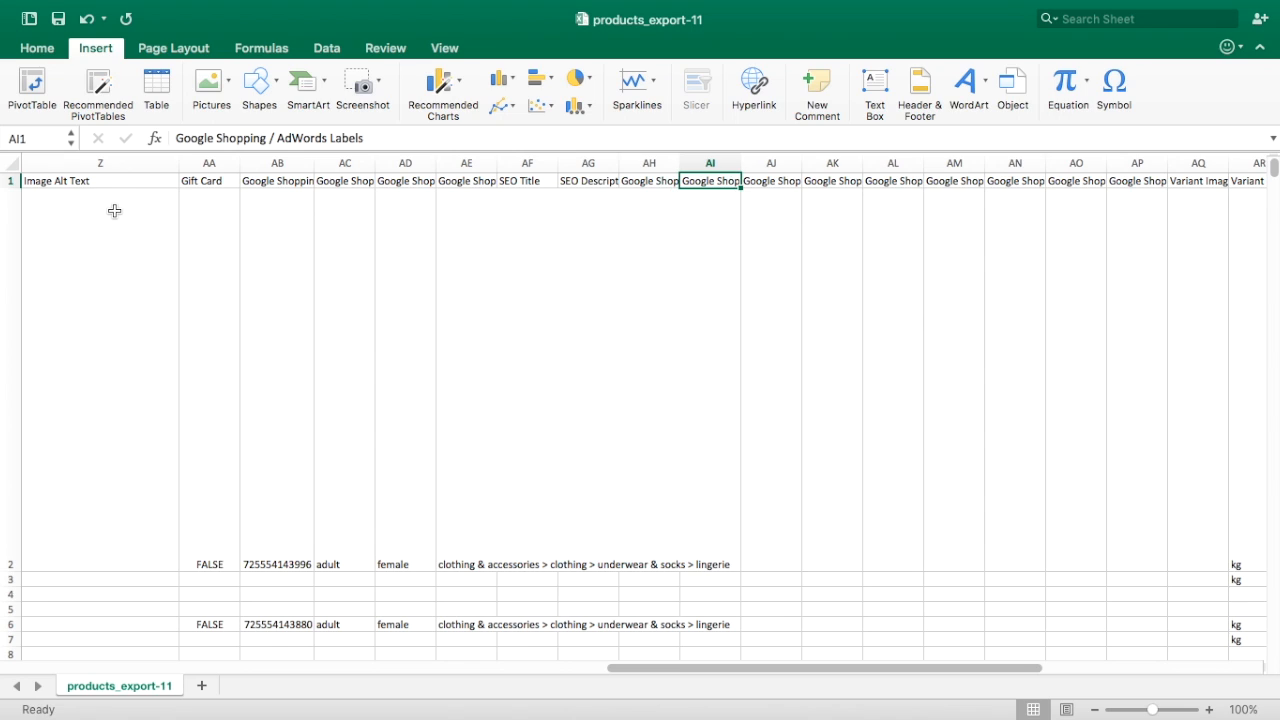
{"action": "key", "text": "Left"}
{"action": "key", "text": "Right"}
{"action": "key", "text": "Right"}
{"action": "key", "text": "Right"}
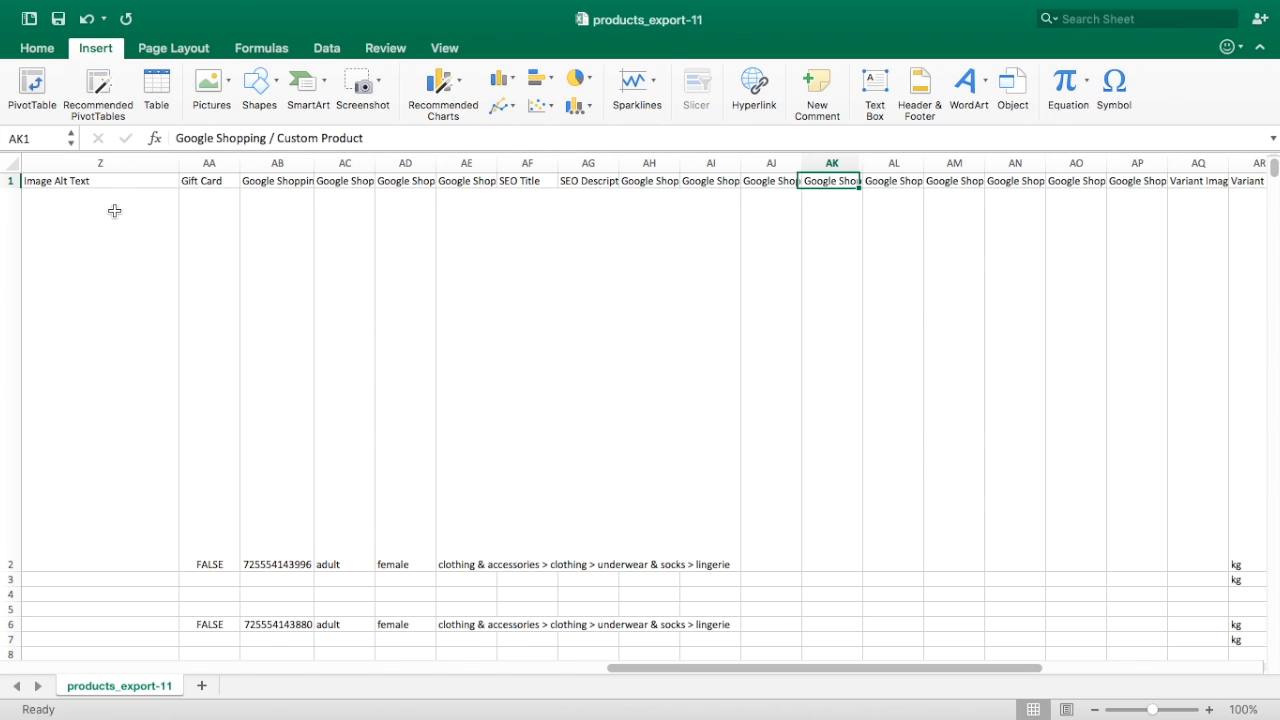
{"action": "key", "text": "Left"}
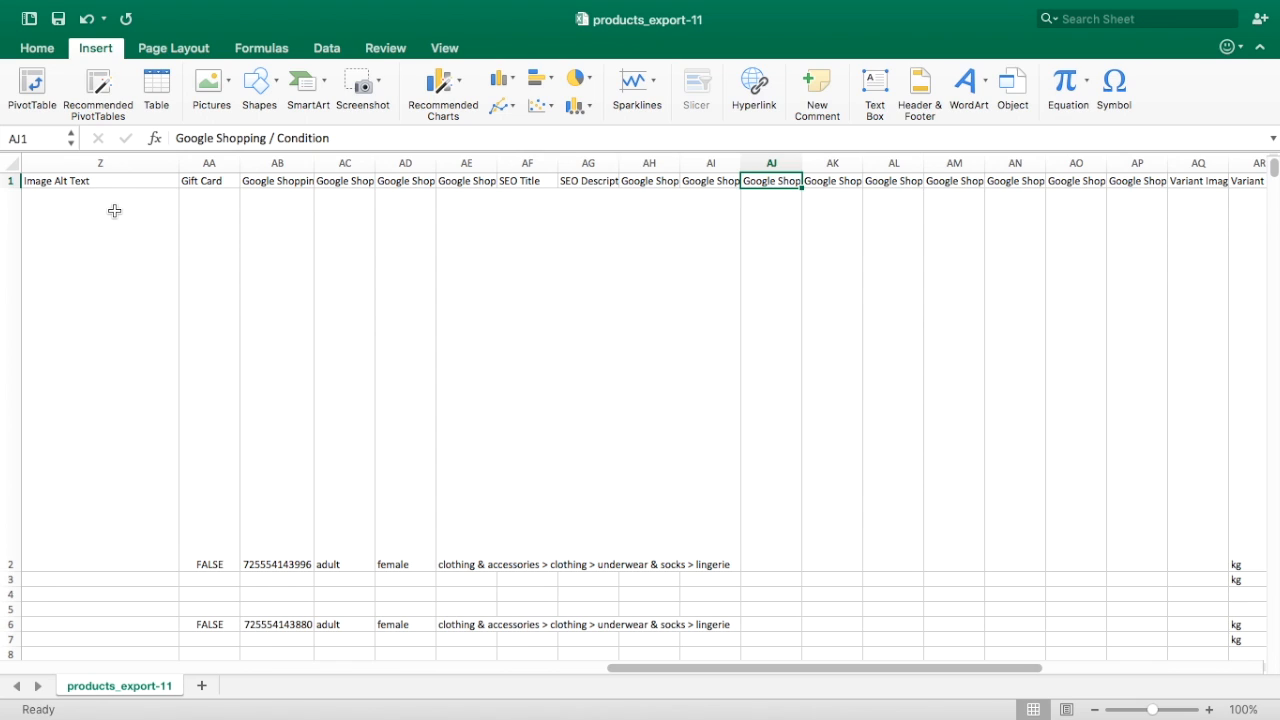
- Look through the remaining Google Shopping headers in row 1 and examine the Variant Image and Variant Weight Unit headers
{"action": "key", "text": "Right"}
{"action": "key", "text": "Right"}
{"action": "key", "text": "Right"}
{"action": "key", "text": "Right"}
{"action": "key", "text": "Right"}
{"action": "key", "text": "Right"}
{"action": "key", "text": "Right"}
{"action": "key", "text": "Right"}
{"action": "key", "text": "Left"}
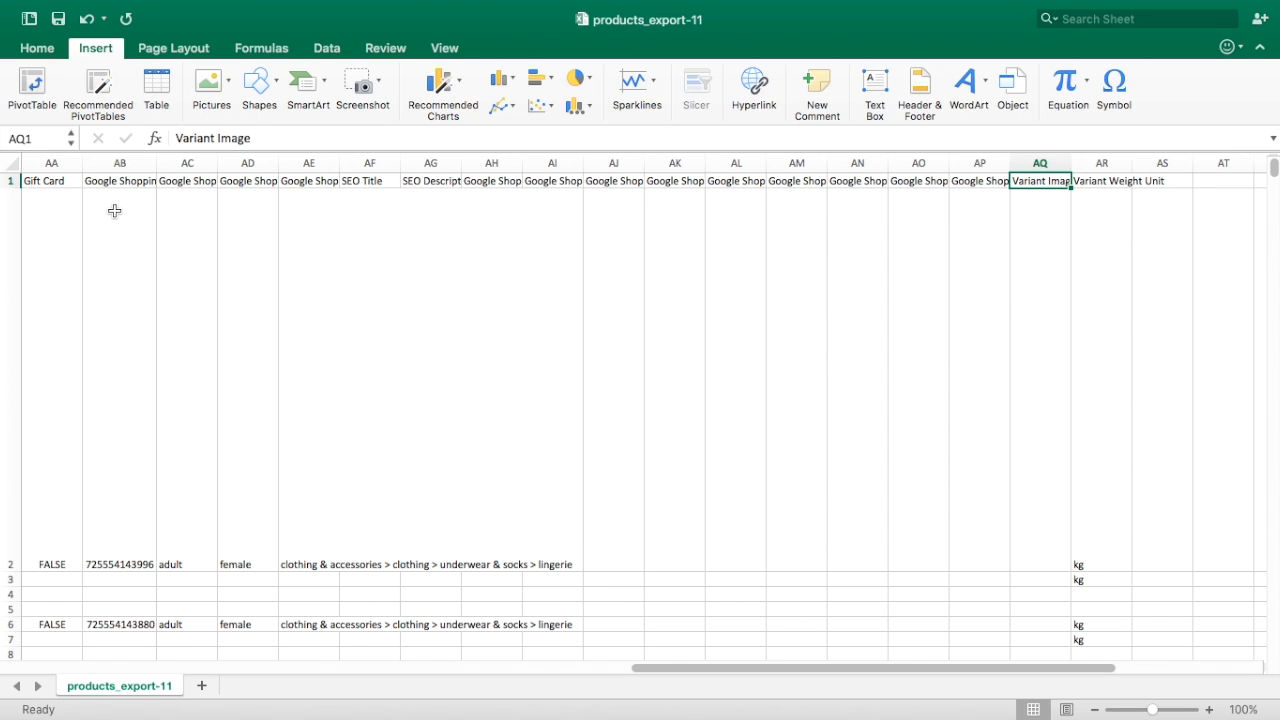
{"action": "key", "text": "Right"}
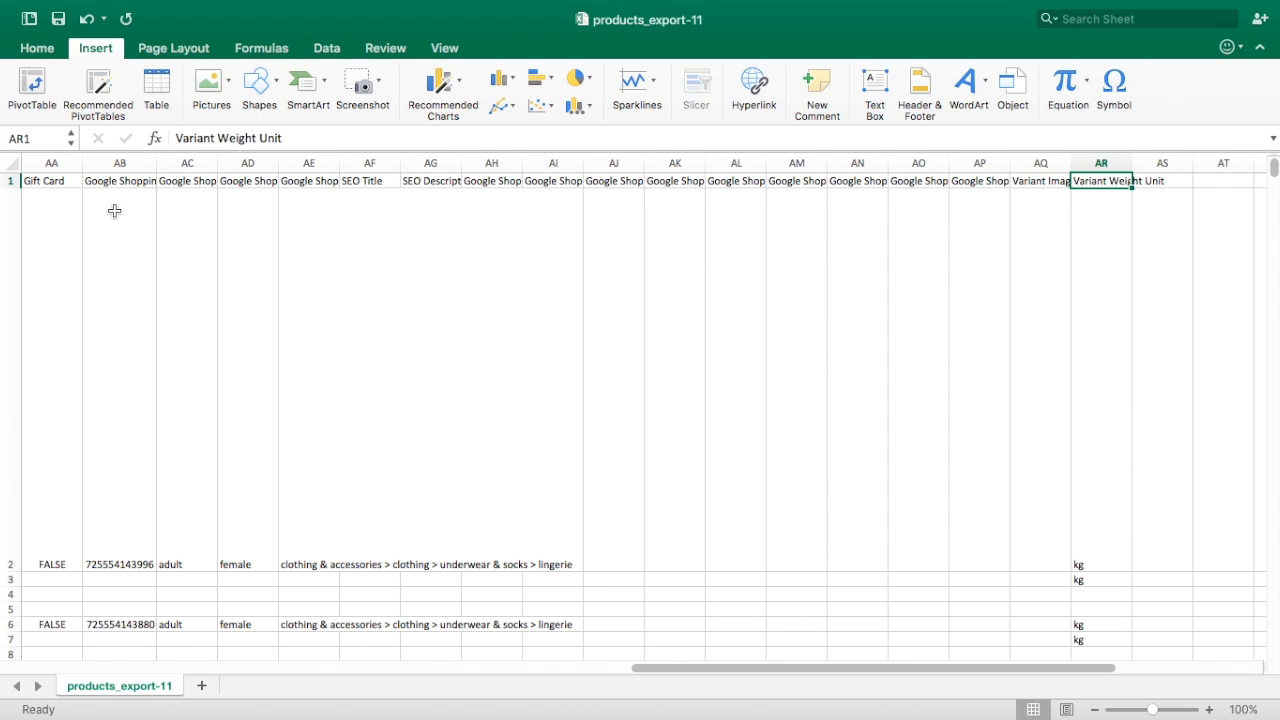
- Check for columns past Variant Weight Unit and go back along row 1 to the Handle header in A1
{"action": "key", "text": "Right"}
{"action": "key", "text": "Right"}
{"action": "key", "text": "Right"}
{"action": "key", "text": "Right"}
{"action": "key", "text": "Left"}
{"action": "key", "text": "Left"}
{"action": "key", "text": "Left"}
{"action": "key", "text": "Left"}
{"action": "key", "text": "Left"}
{"action": "key", "text": "Left"}
{"action": "key", "text": "Left"}
{"action": "key", "text": "Left"}
{"action": "key", "text": "Left"}
{"action": "key", "text": "Left"}
{"action": "key", "text": "Left"}
{"action": "key", "text": "Left"}
{"action": "key", "text": "Left"}
{"action": "key", "text": "Left"}
{"action": "key", "text": "Left"}
{"action": "key", "text": "Left"}
{"action": "key", "text": "Left"}
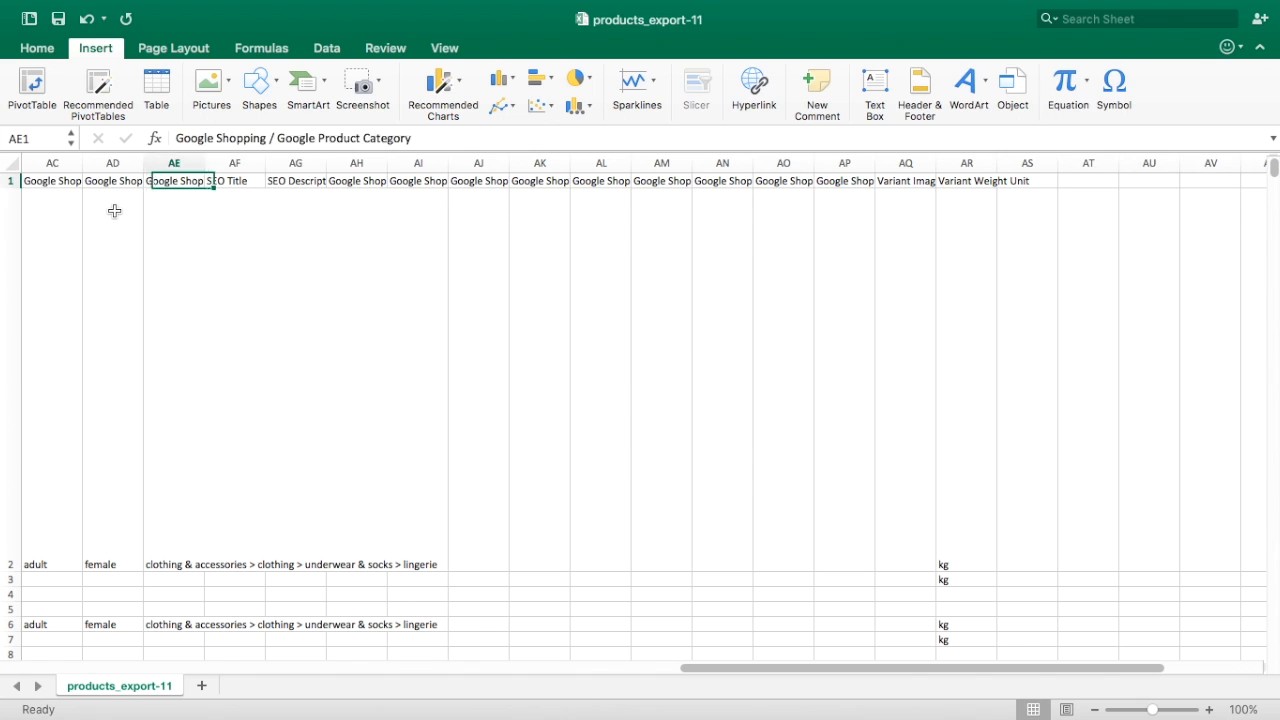
{"action": "key", "text": "Left"}
{"action": "key", "text": "Left"}
{"action": "key", "text": "Left"}
{"action": "key", "text": "Left"}
{"action": "key", "text": "Left"}
{"action": "key", "text": "Left"}
{"action": "key", "text": "Left"}
{"action": "key", "text": "Left"}
{"action": "key", "text": "Left"}
{"action": "key", "text": "Left"}
{"action": "key", "text": "Left"}
{"action": "key", "text": "Left"}
{"action": "key", "text": "Left"}
{"action": "key", "text": "Left"}
{"action": "key", "text": "Left"}
{"action": "key", "text": "Left"}
{"action": "key", "text": "Left"}
{"action": "key", "text": "Left"}
{"action": "key", "text": "Left"}
{"action": "key", "text": "Left"}
{"action": "key", "text": "Left"}
{"action": "key", "text": "Left"}
{"action": "key", "text": "Left"}
{"action": "key", "text": "Left"}
{"action": "key", "text": "Left"}
{"action": "key", "text": "Left"}
{"action": "key", "text": "Left"}
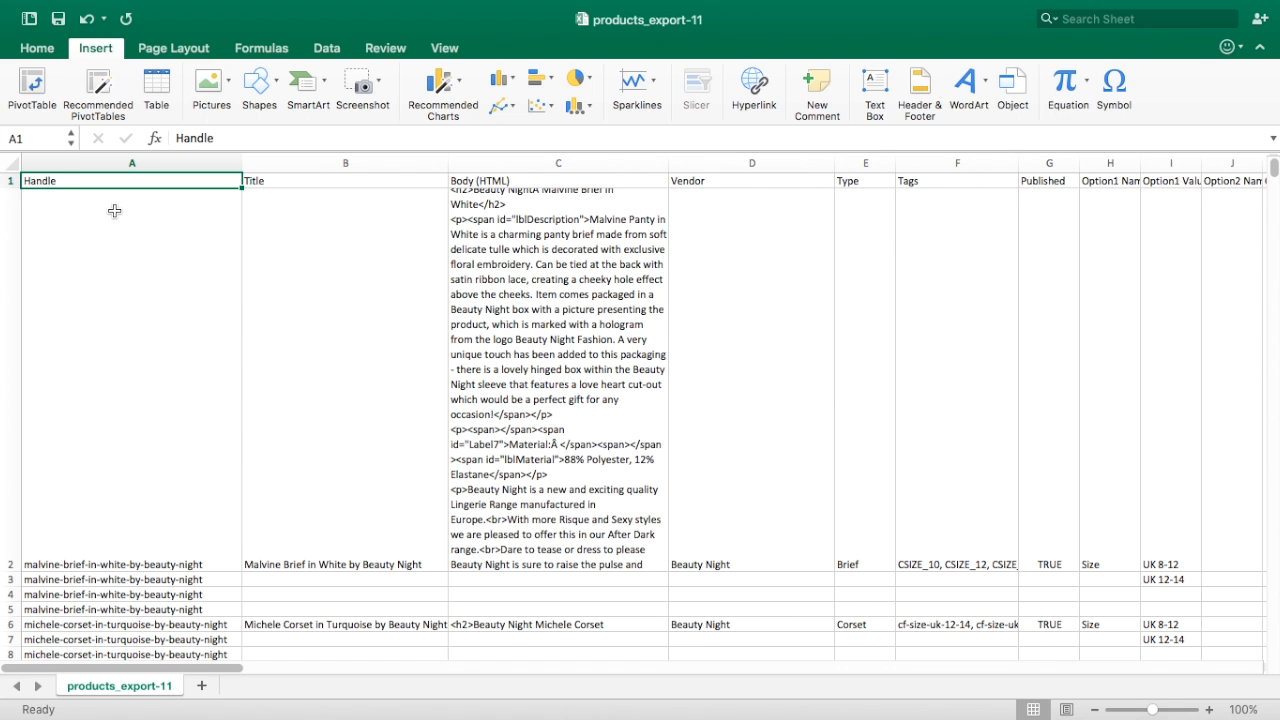
- Switch to the Shopify admin in Safari and open the Products list
{"action": "key", "text": "ctrl+Left"}
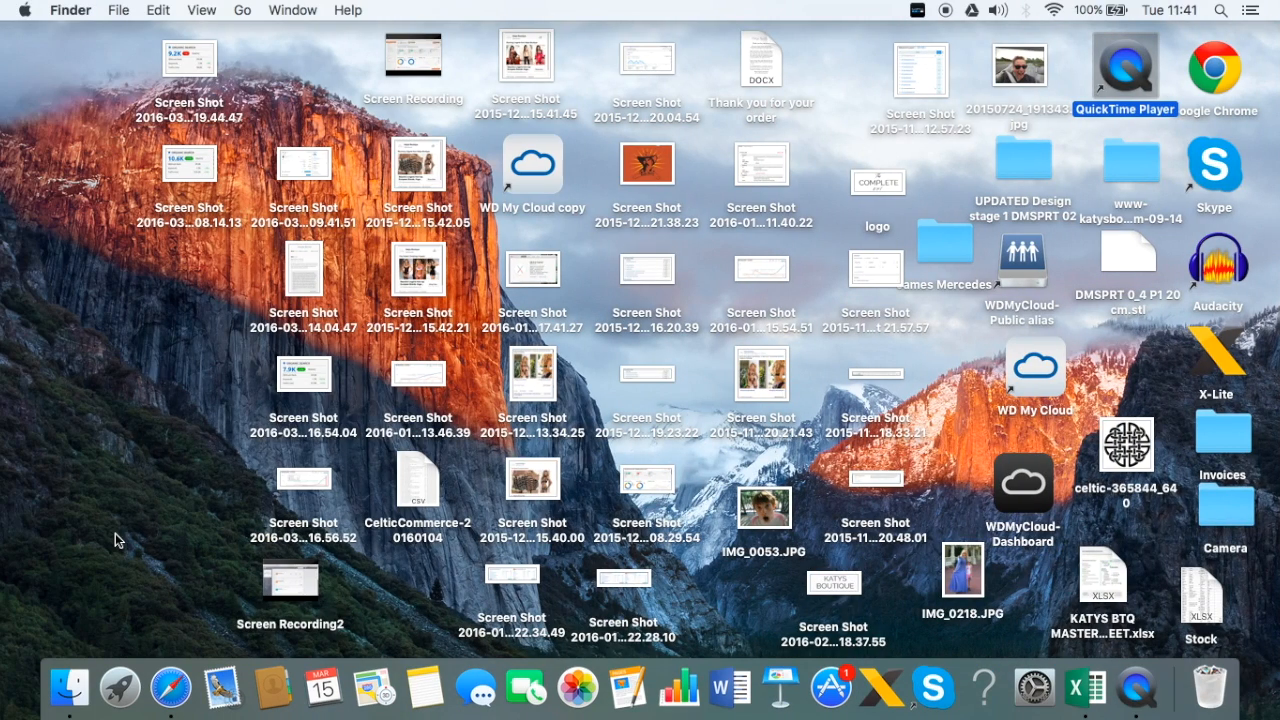
{"action": "left_click", "coordinate": [170, 688]}
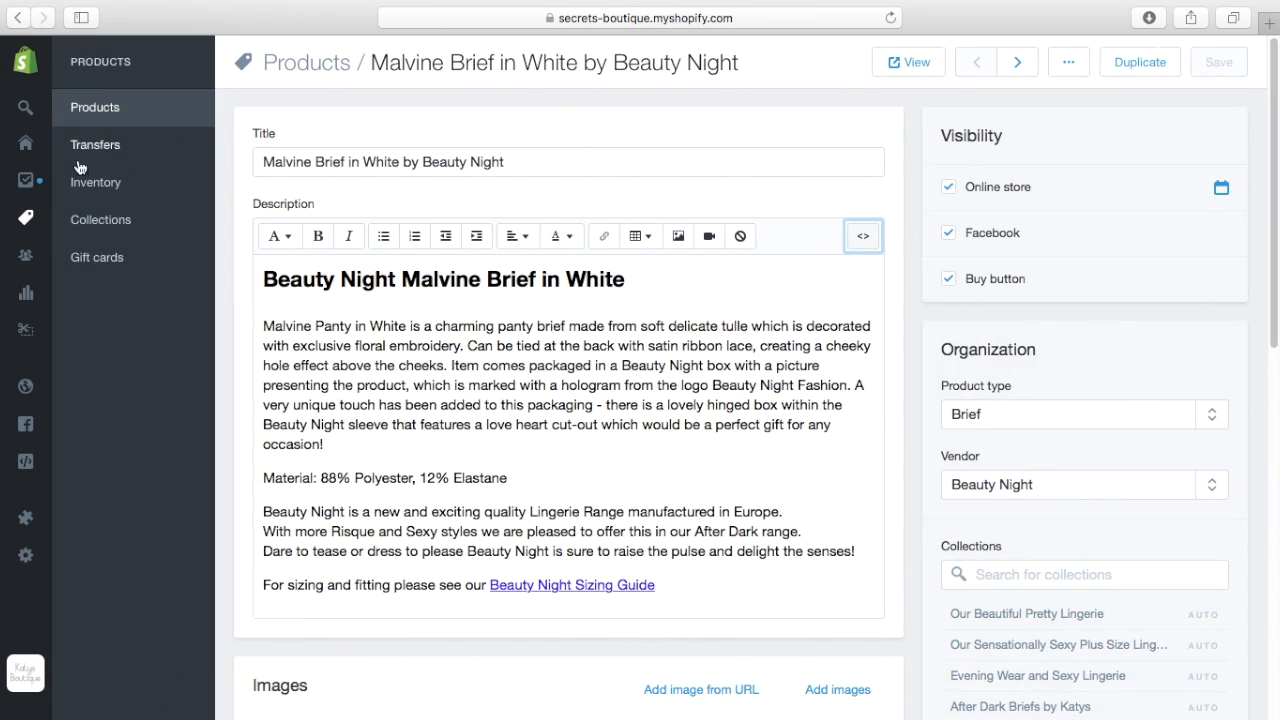
{"action": "left_click", "coordinate": [52, 219]}
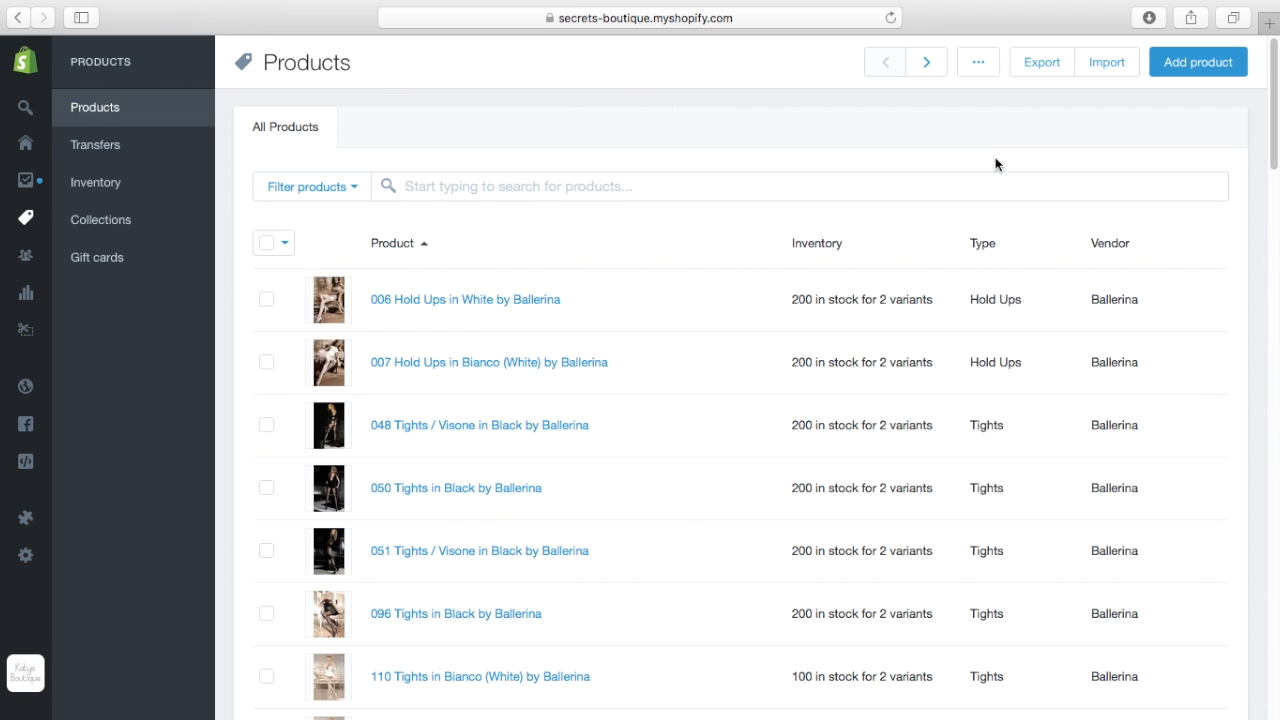
- Return to the desktop and open QuickTime Player
{"action": "key", "text": "super+Tab"}
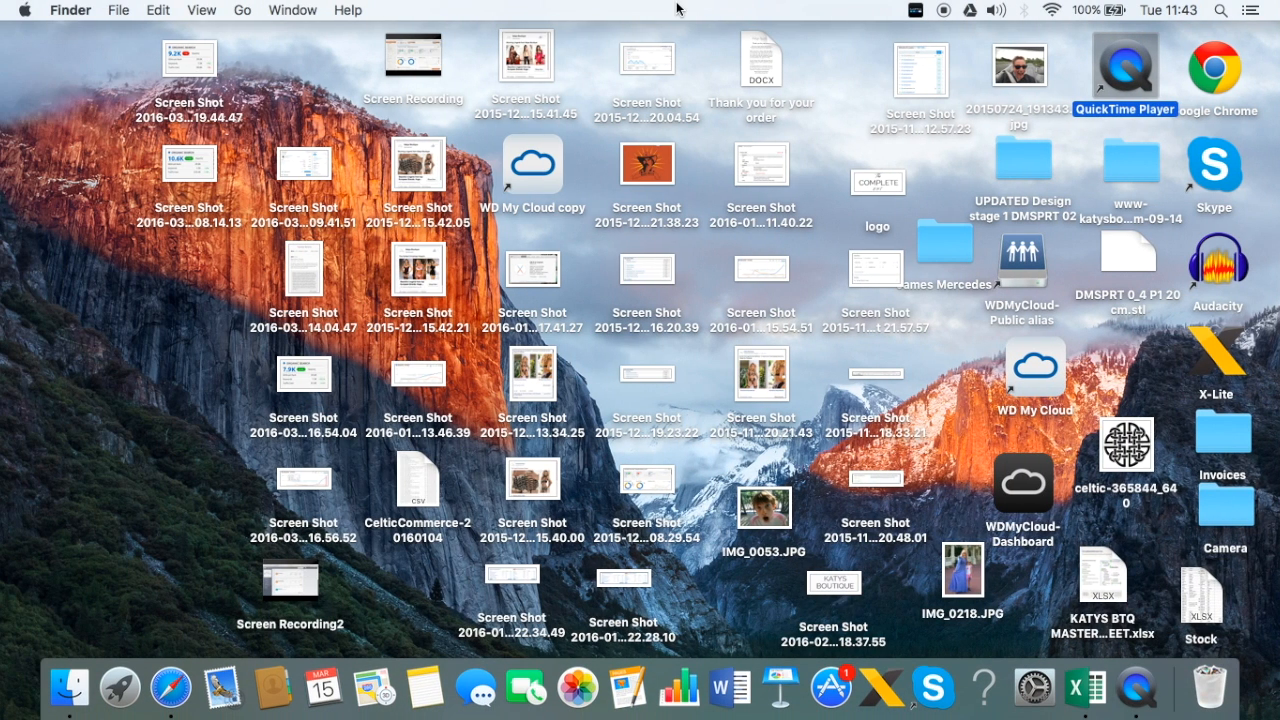
{"action": "double_click", "coordinate": [1140, 72]}
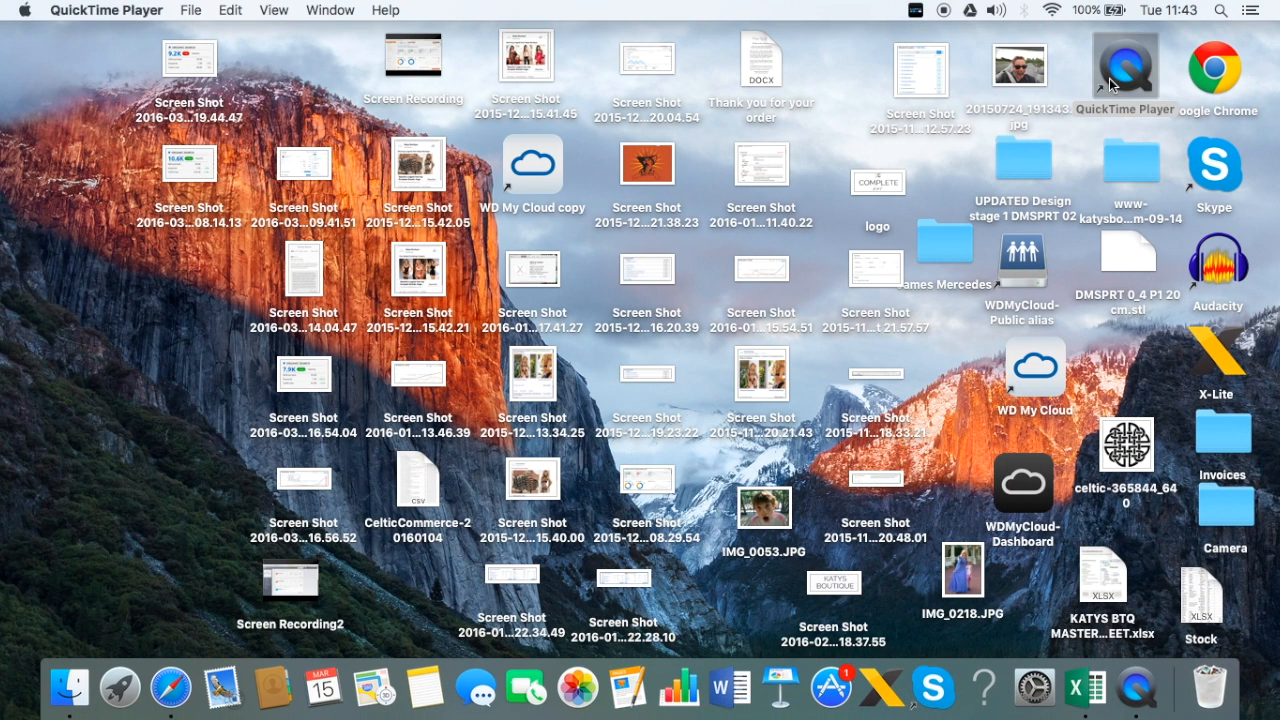